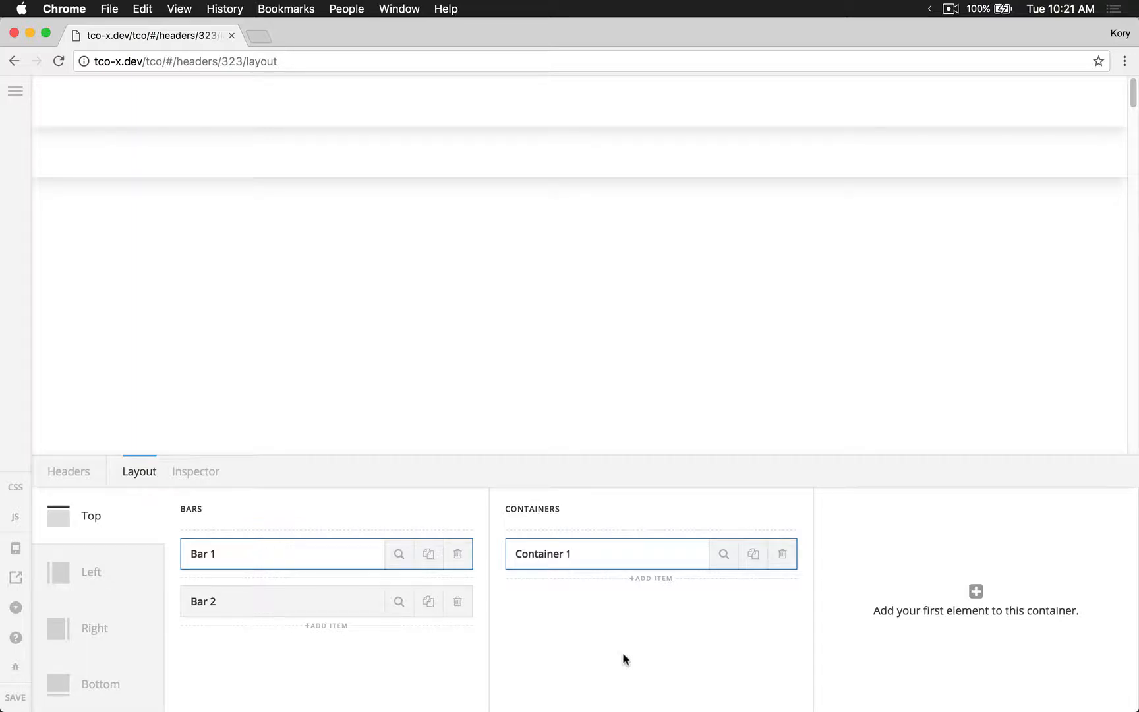
# Add a Video element to Container 1 of Bar 1 in the top header region
pyautogui.click(1006, 590)
pyautogui.scroll(-3, 441, 586)
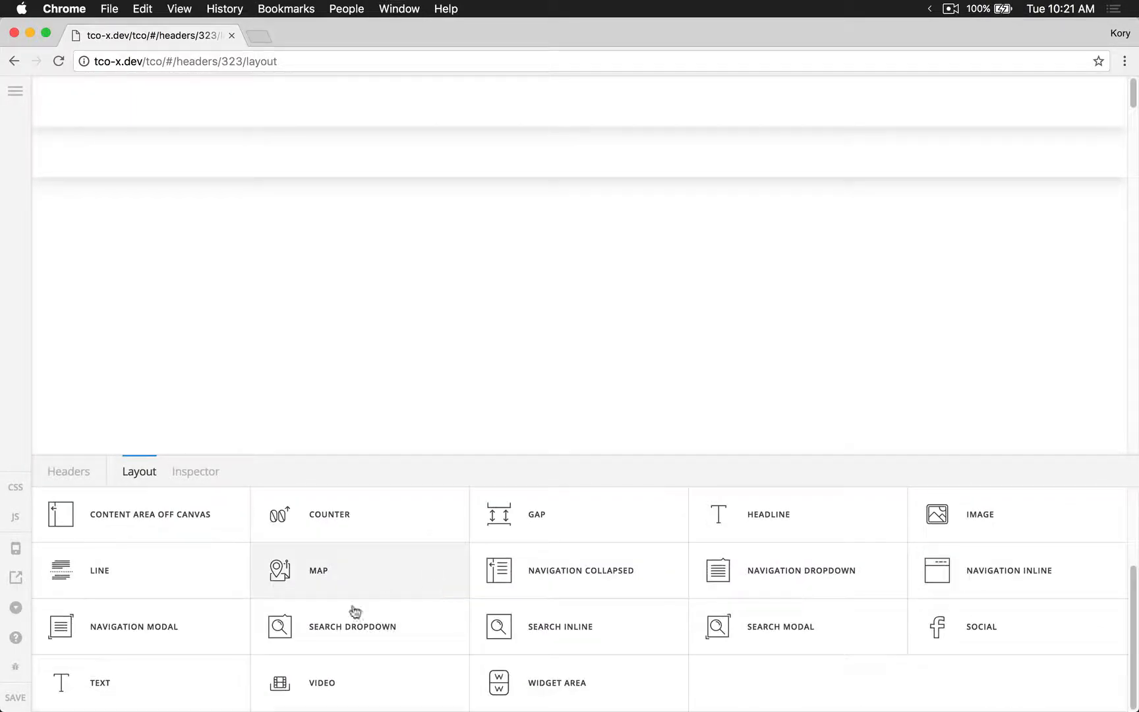
pyautogui.click(356, 692)
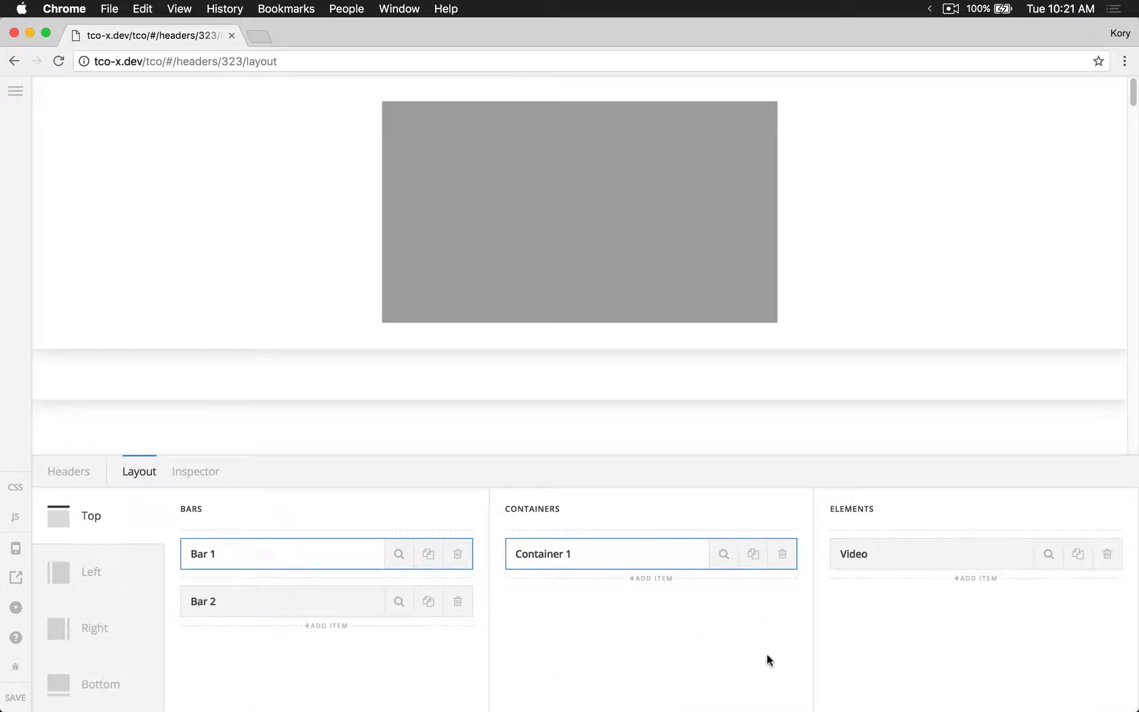
pyautogui.click(1049, 553)
pyautogui.click(461, 642)
pyautogui.write('<iframe width="560" height="315" src="https://www.youtube.com/embed/RDY0aTgQyFY" frameborder="0" allowfullscreen></iframe>')
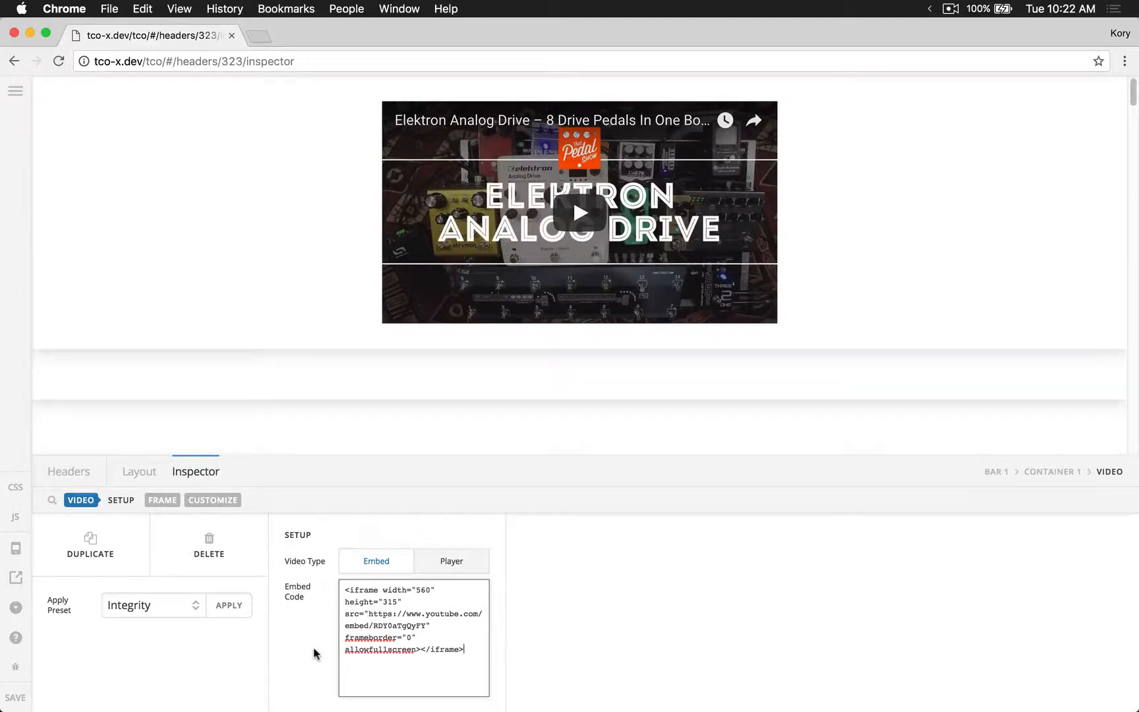
# Examine the video's frame settings, from sizing and margin through border, border radius, padding and box shadow
pyautogui.click(173, 505)
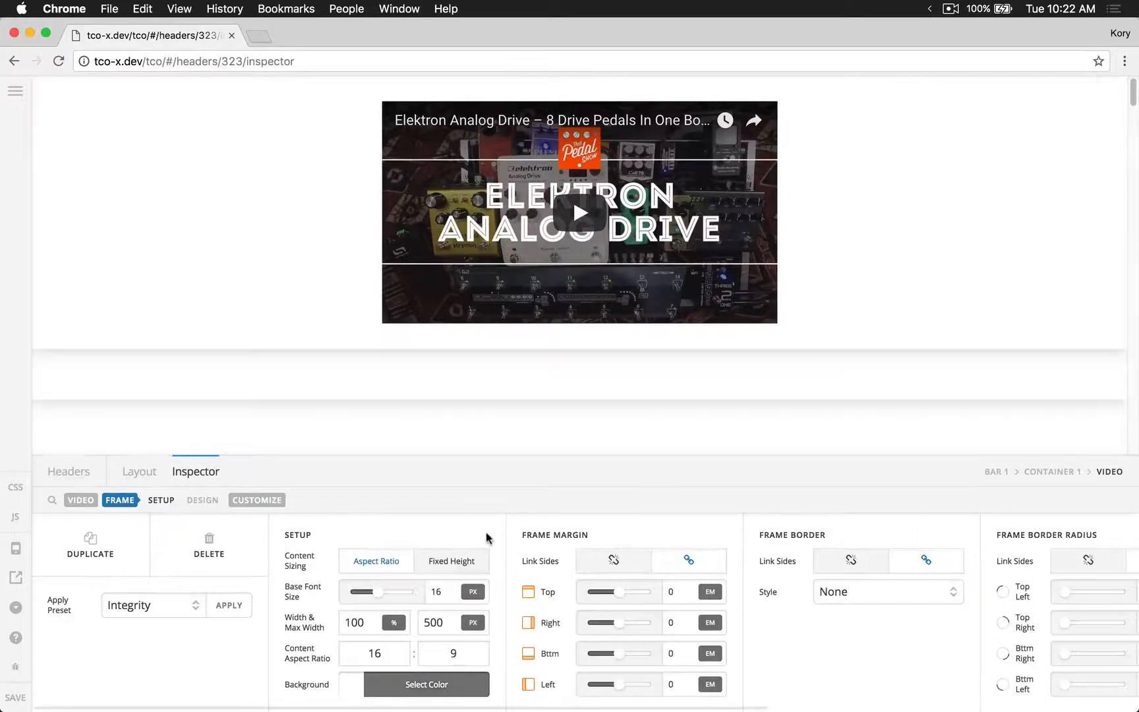
pyautogui.hscroll(8, 486, 532)
pyautogui.hscroll(-8, 486, 532)
pyautogui.hscroll(2, 487, 537)
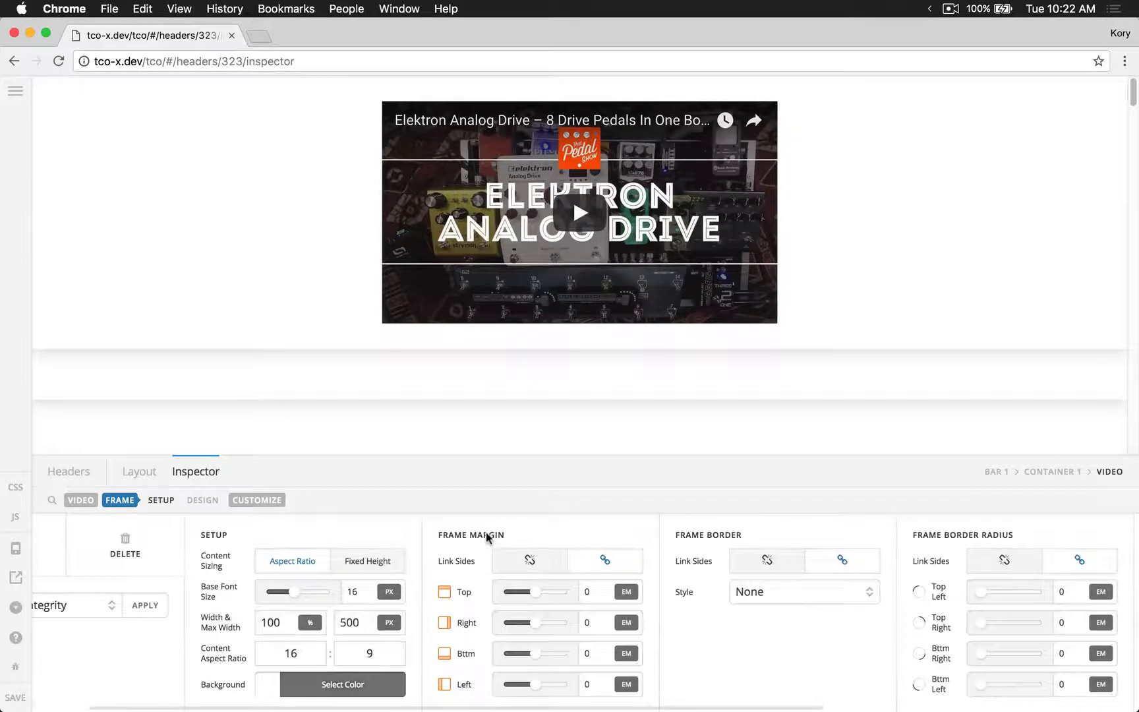
pyautogui.hscroll(6, 486, 537)
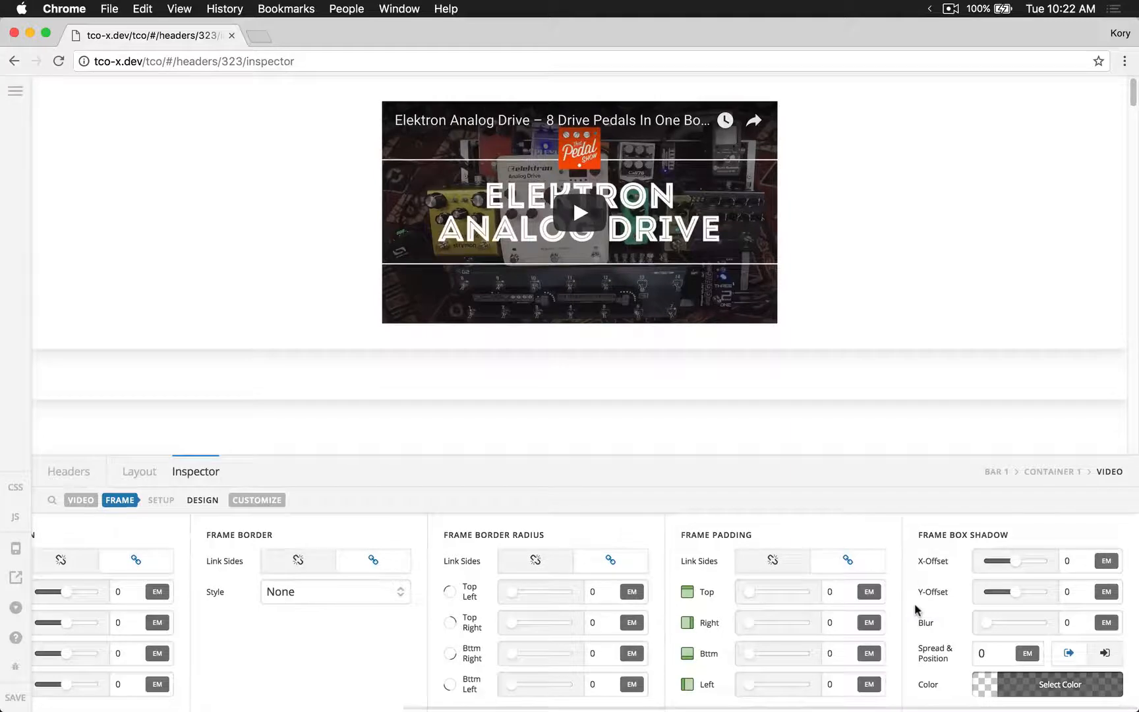
pyautogui.hscroll(-6, 914, 603)
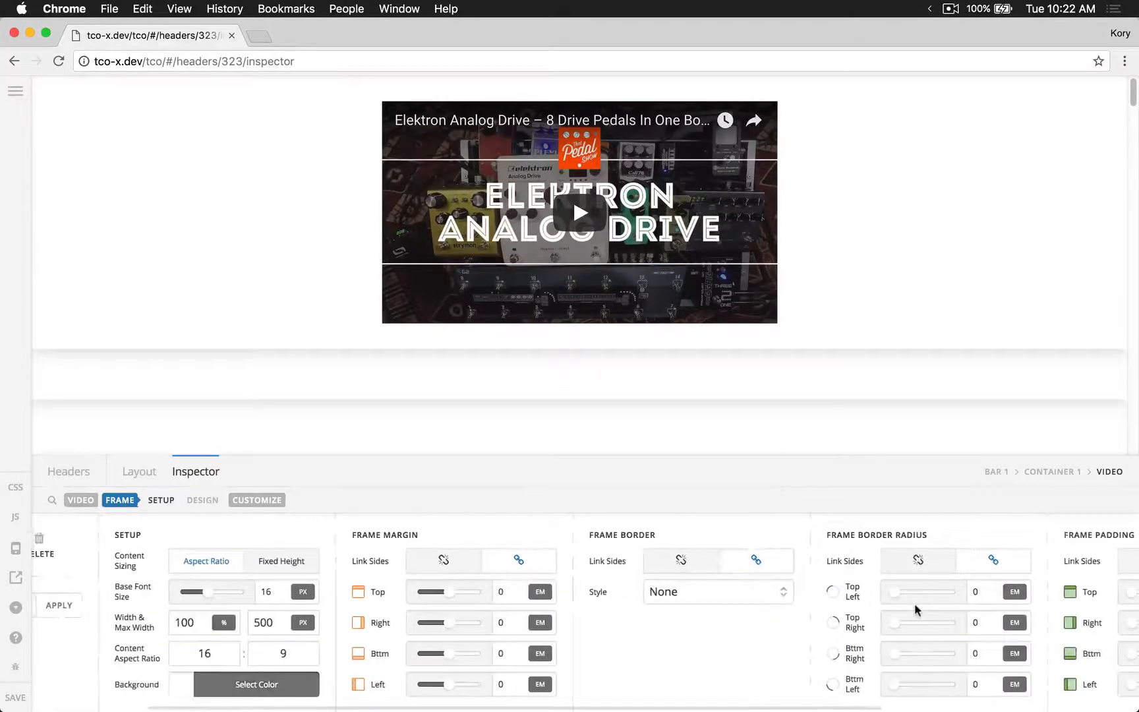
pyautogui.hscroll(-3, 914, 604)
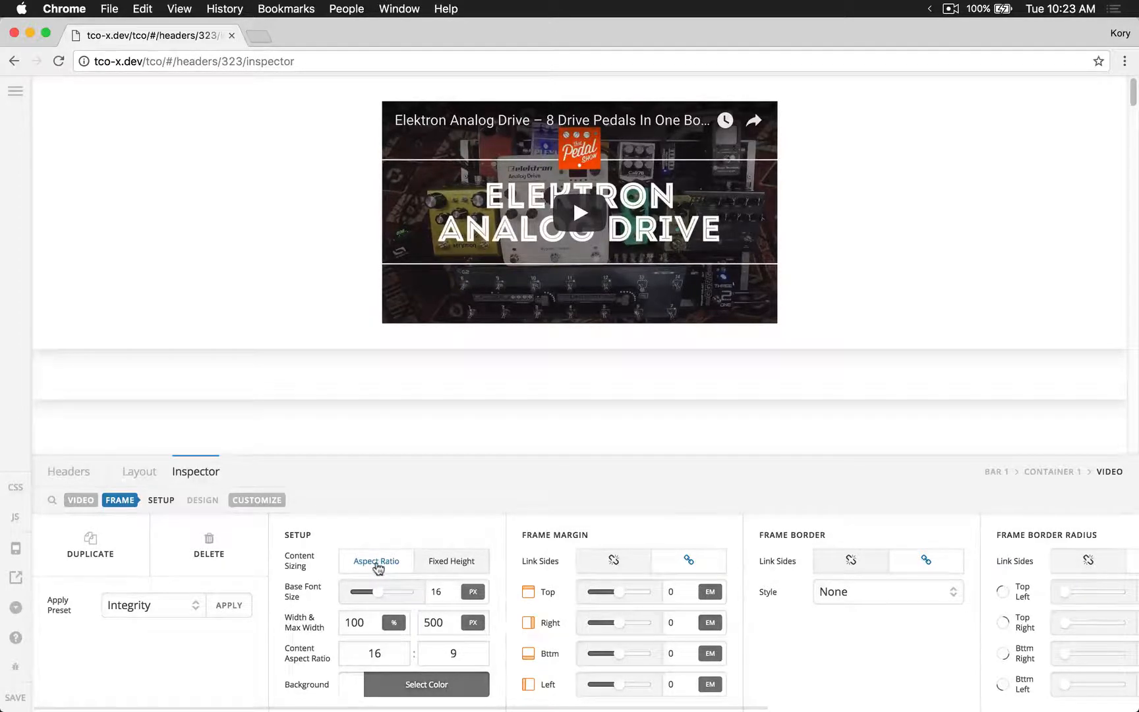
# Compare the video's Aspect Ratio and Fixed Height content sizing while resizing the browser window, ending on Aspect Ratio
pyautogui.moveTo(1137, 306); pyautogui.dragTo(1135, 404)
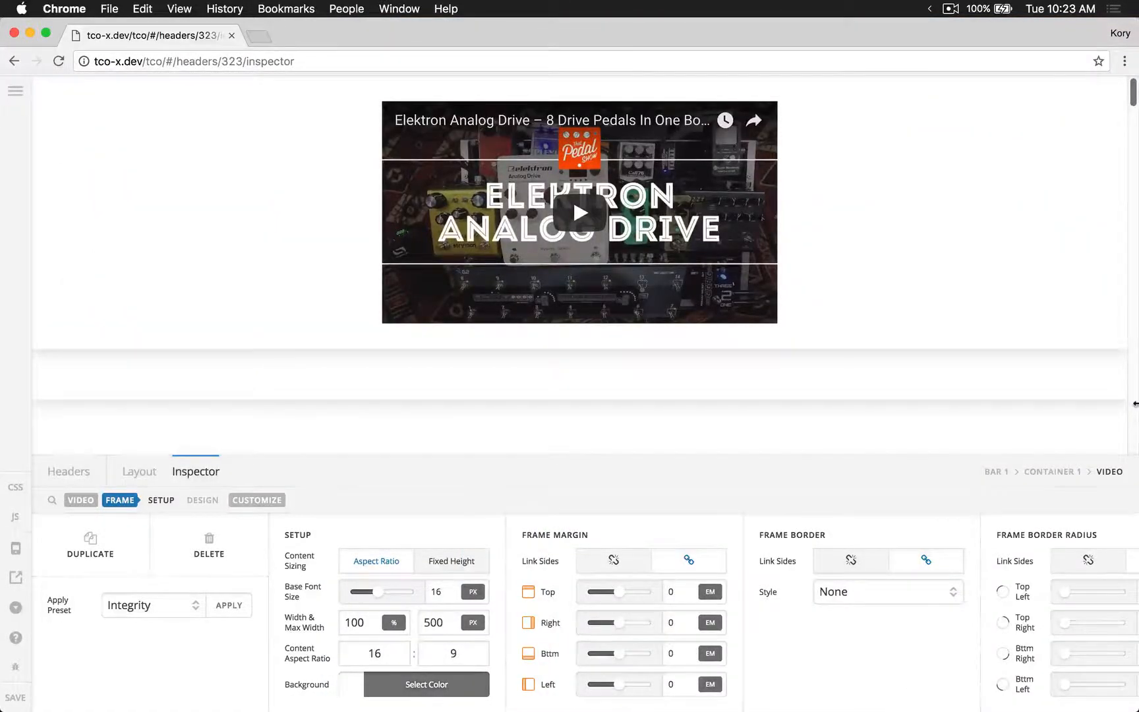
pyautogui.click(430, 657)
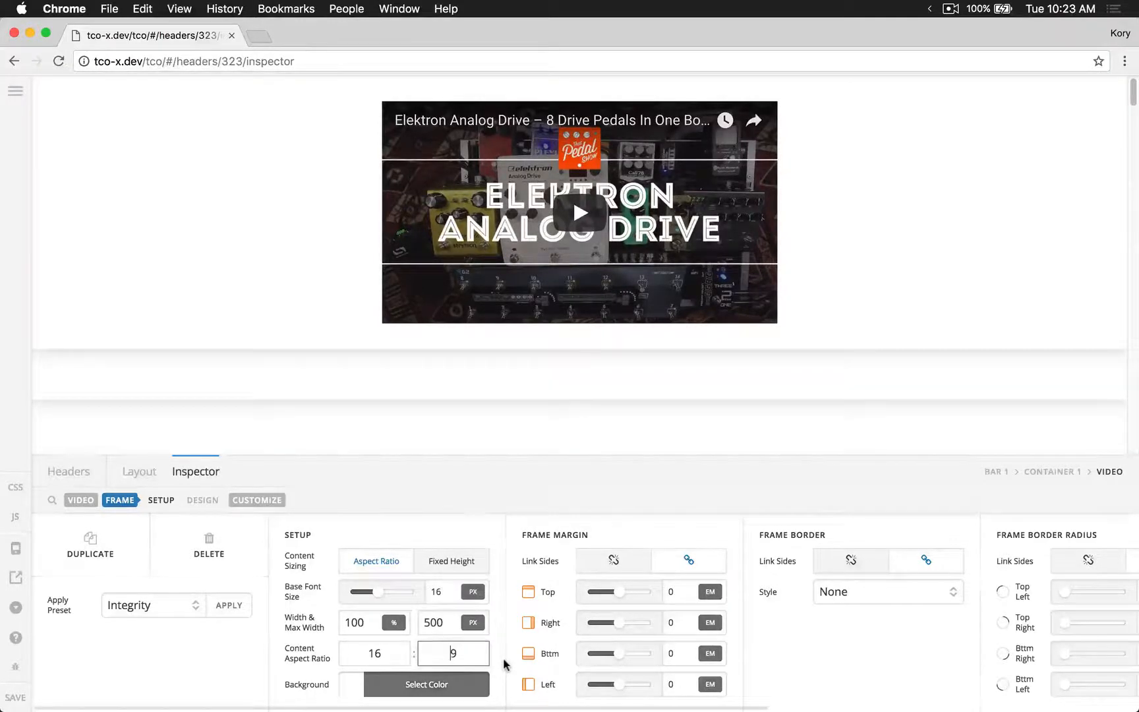
pyautogui.click(454, 561)
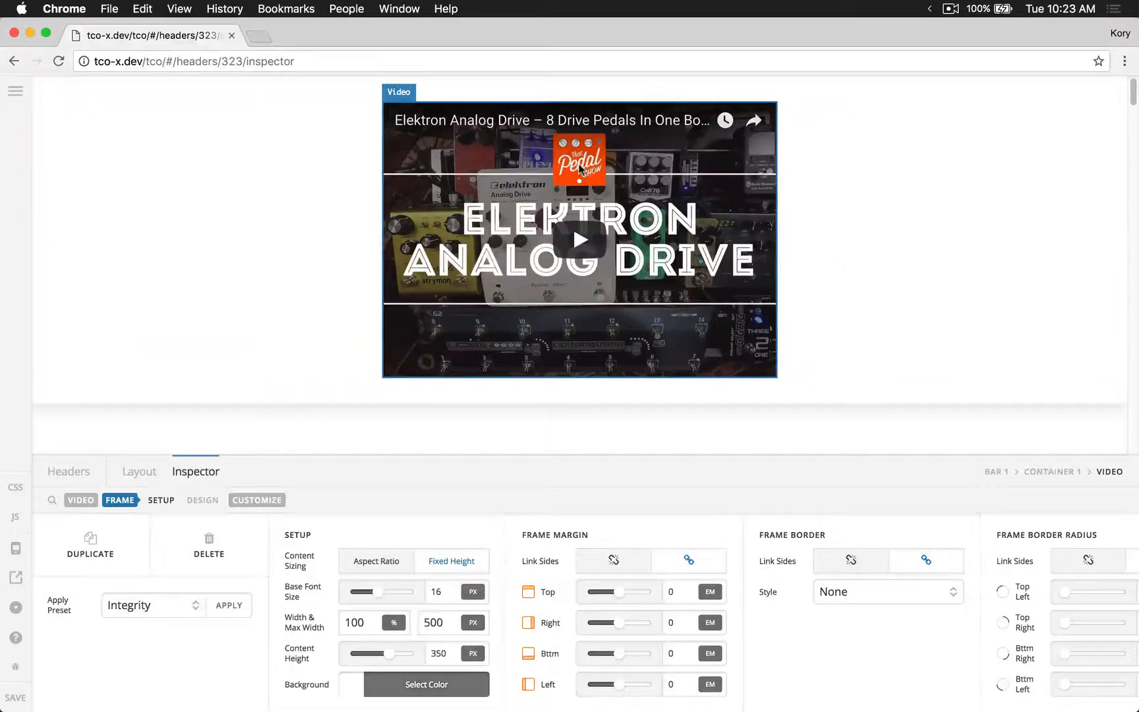
pyautogui.scroll(-2, 584, 251)
pyautogui.scroll(2, 584, 251)
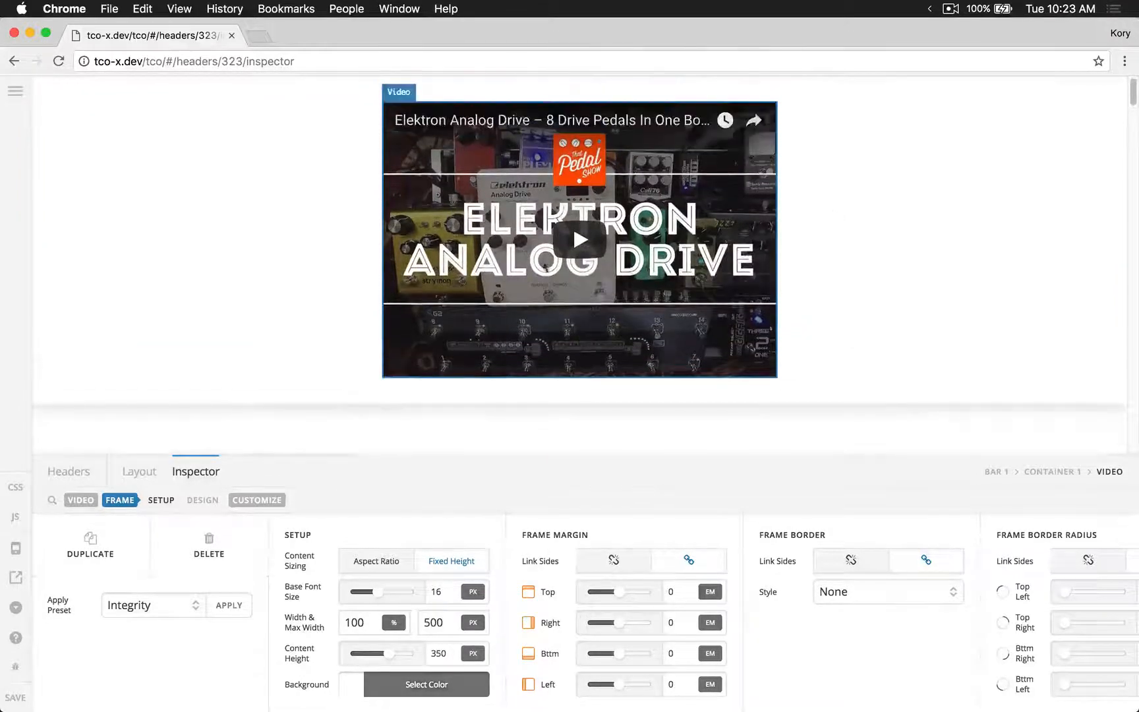
pyautogui.click(375, 561)
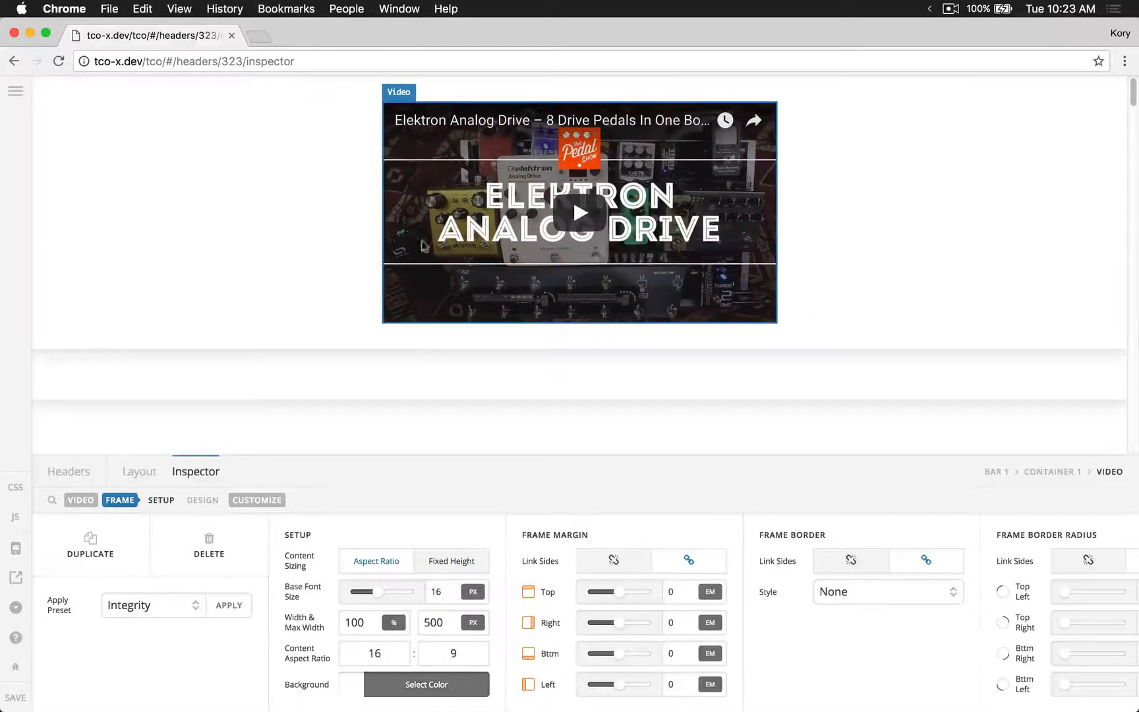
pyautogui.click(449, 563)
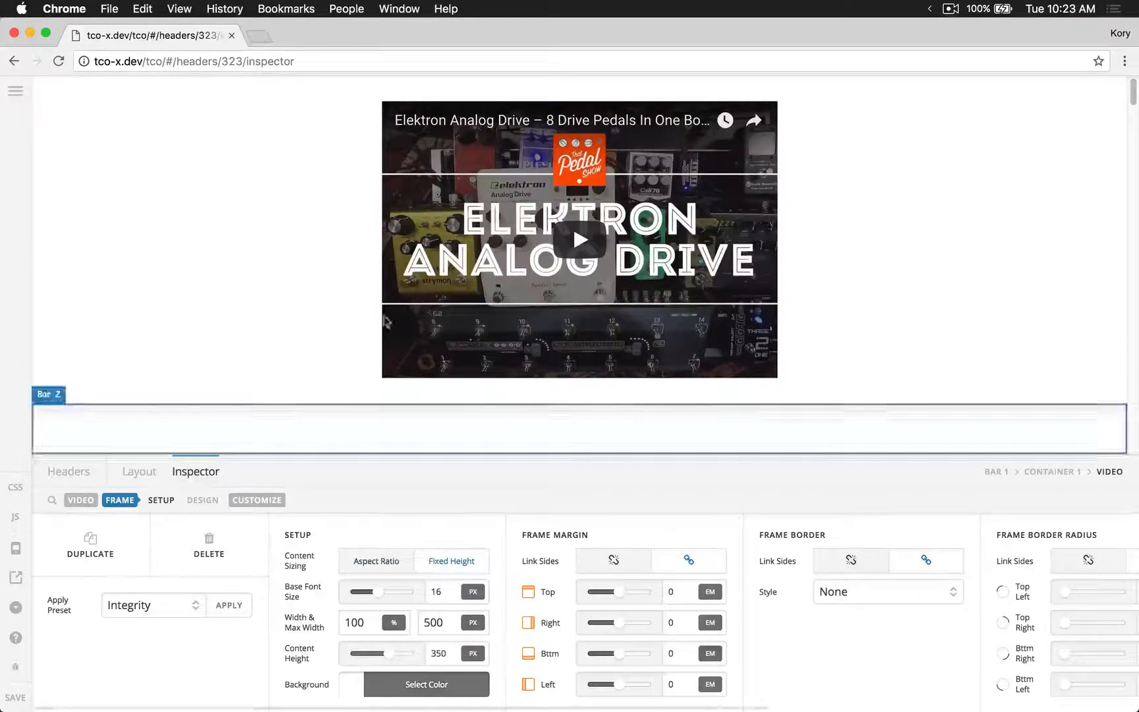
pyautogui.moveTo(1137, 261); pyautogui.dragTo(1138, 303)
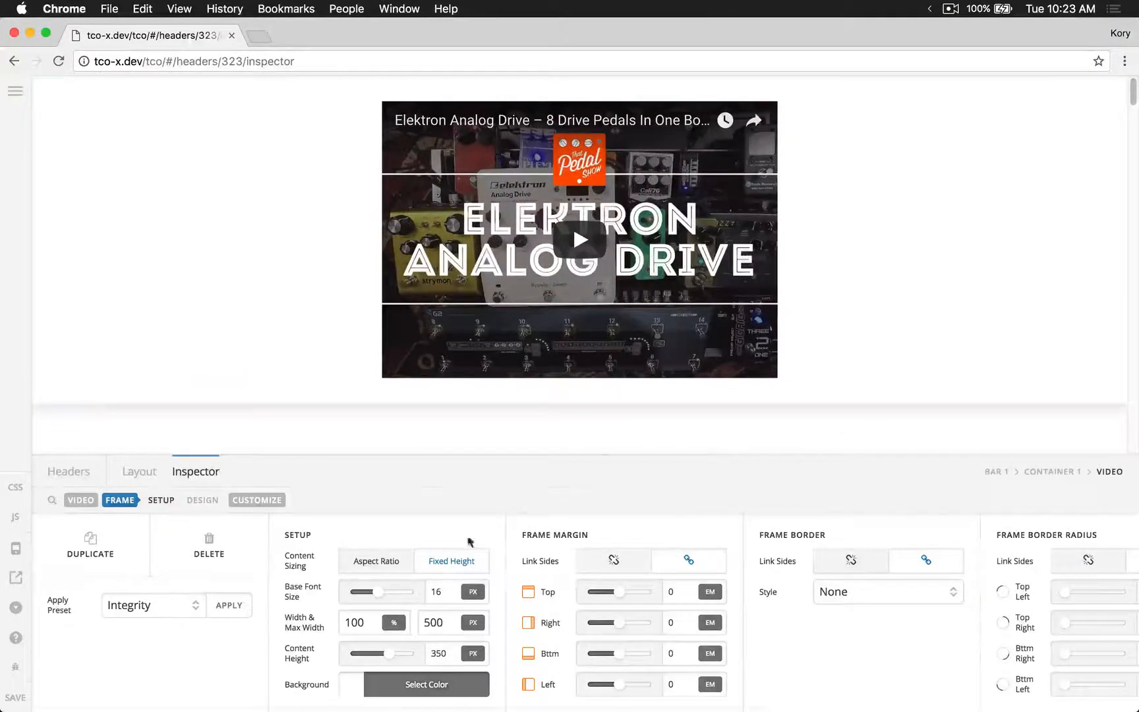
pyautogui.click(364, 563)
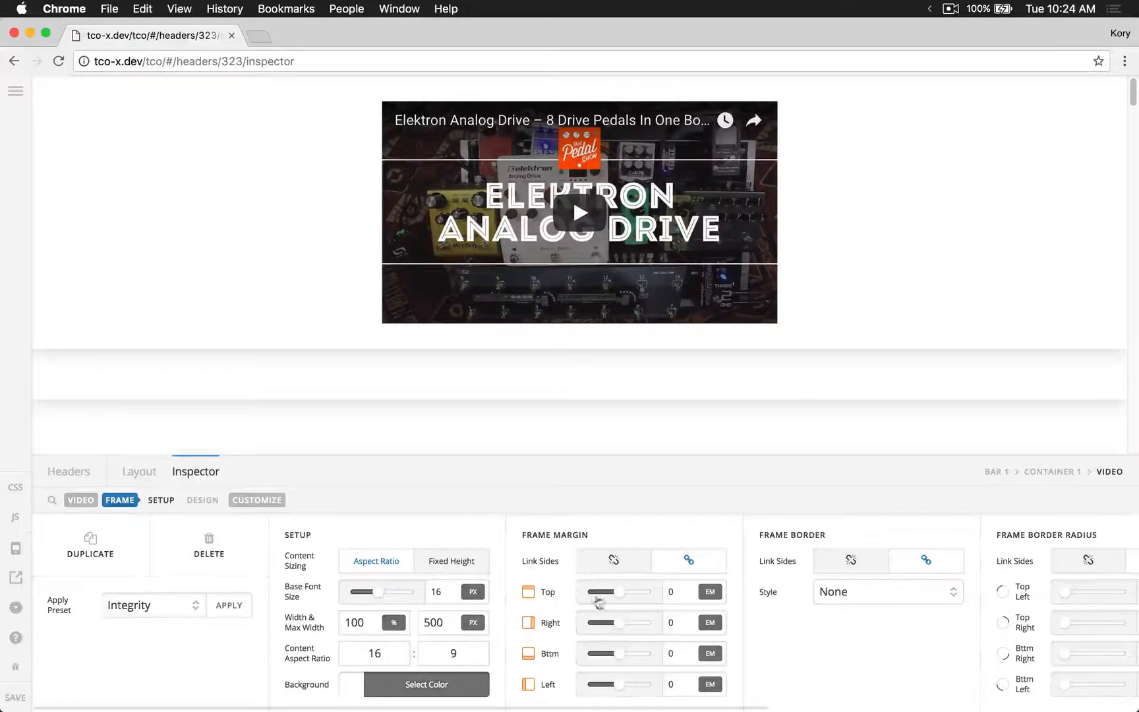
# Examine the frame's base font size alongside the em-based margin, border radius, padding and shadow settings
pyautogui.hscroll(5, 642, 640)
pyautogui.hscroll(5, 643, 640)
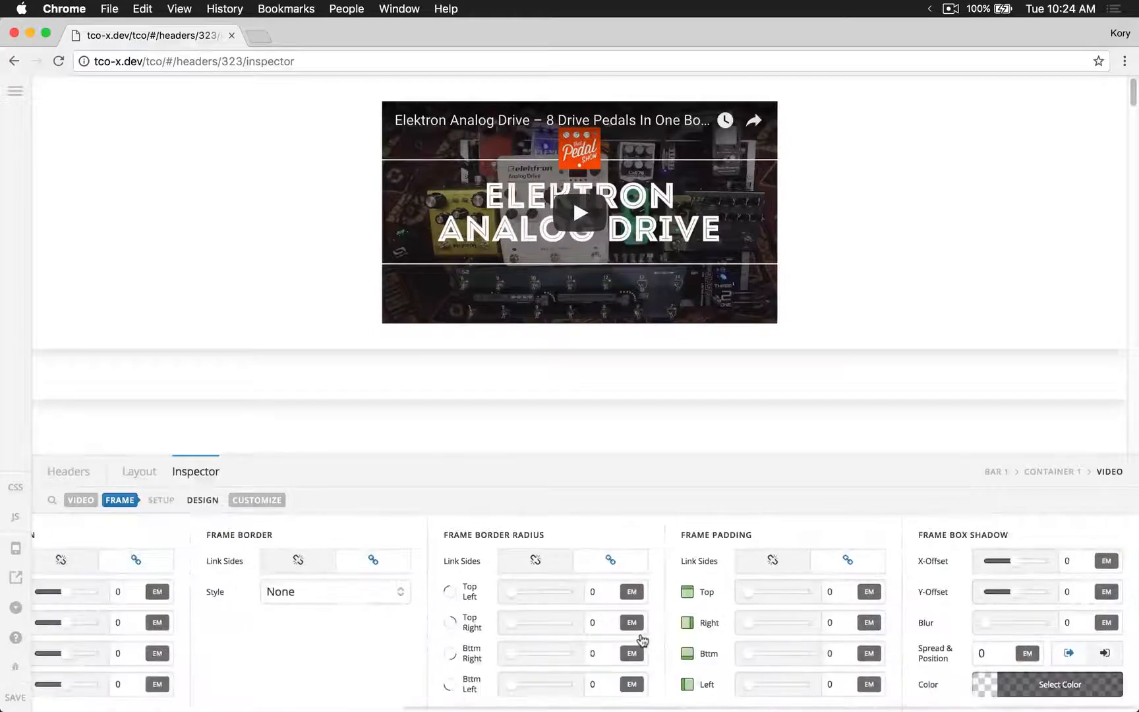
pyautogui.hscroll(-7, 642, 640)
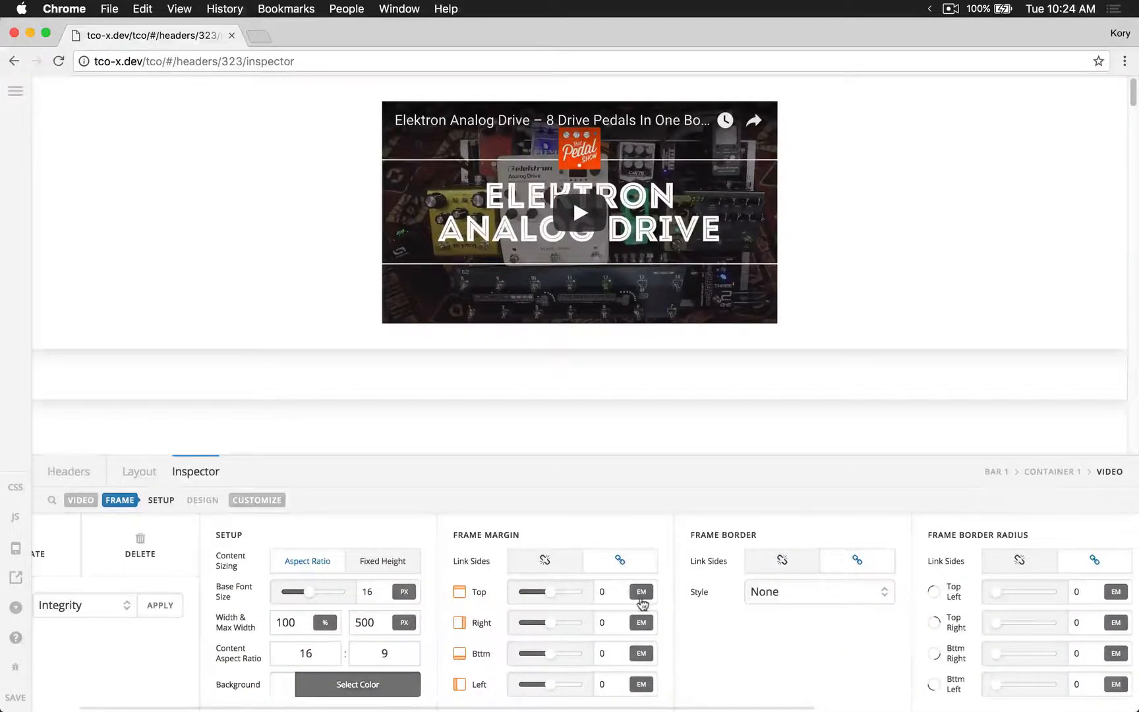
pyautogui.hscroll(-2, 590, 625)
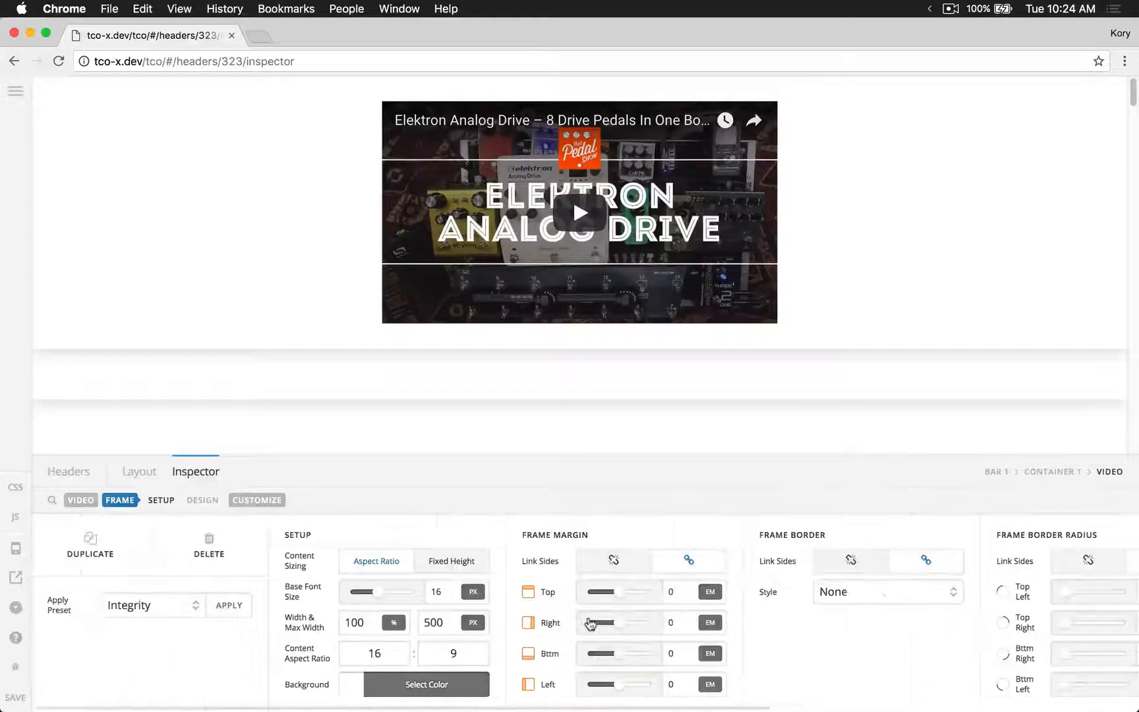
pyautogui.click(441, 592)
pyautogui.doubleClick(442, 593)
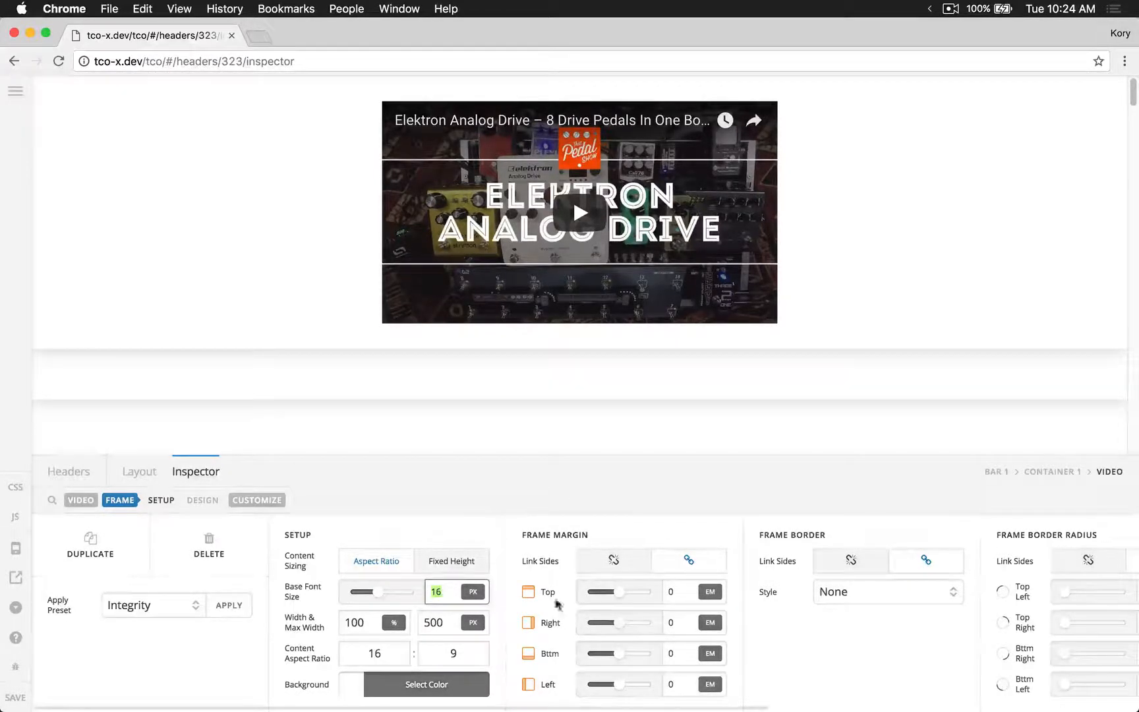
pyautogui.hscroll(5, 739, 661)
pyautogui.hscroll(-5, 738, 661)
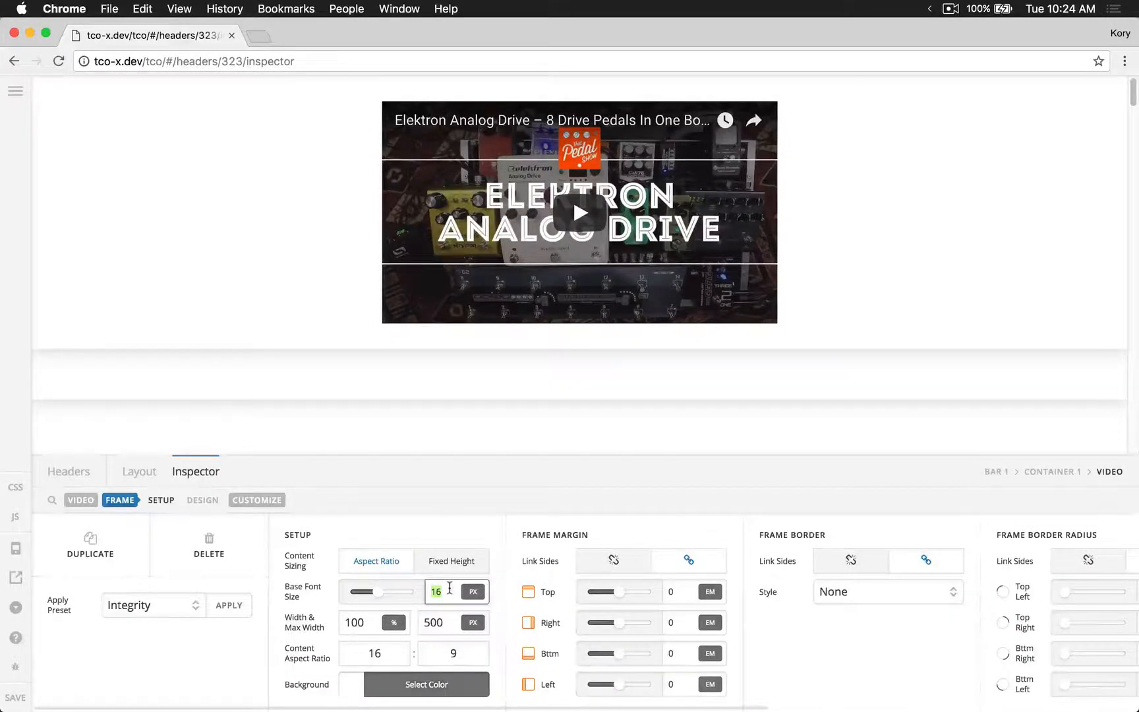
# Try a maximum width of none on the video frame, return it to 500 px, and set it to none again
pyautogui.click(362, 619)
pyautogui.click(425, 623)
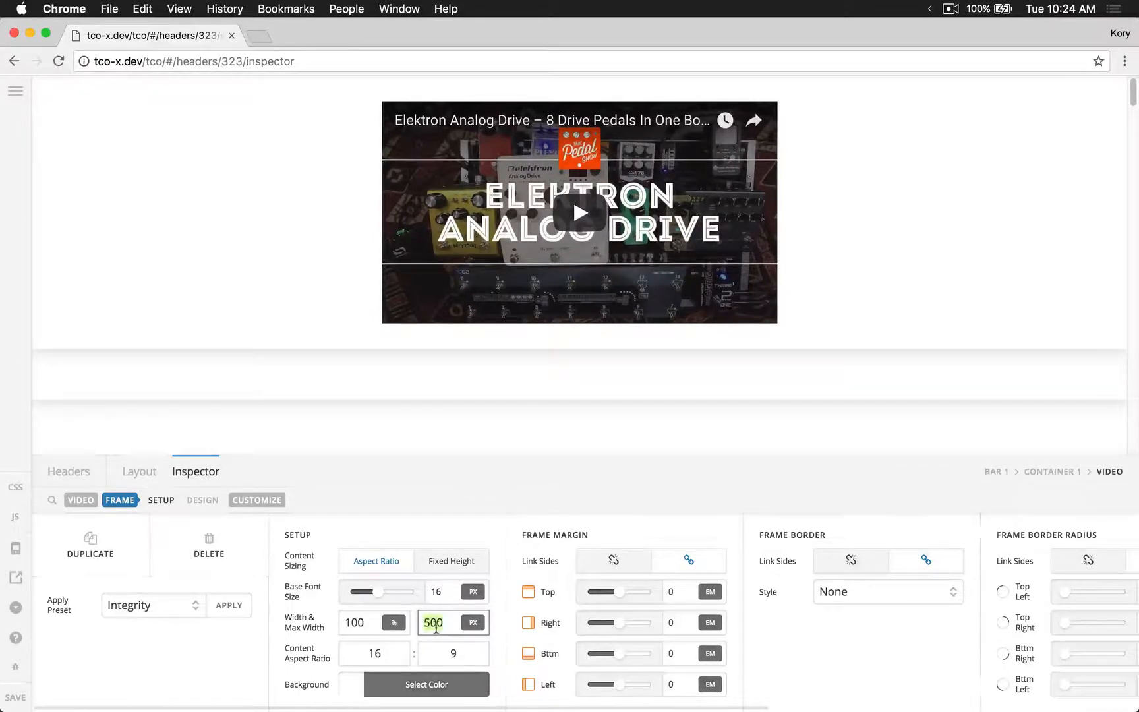
pyautogui.press('BackSpace')
pyautogui.press('BackSpace')
pyautogui.press('BackSpace')
pyautogui.write('none')
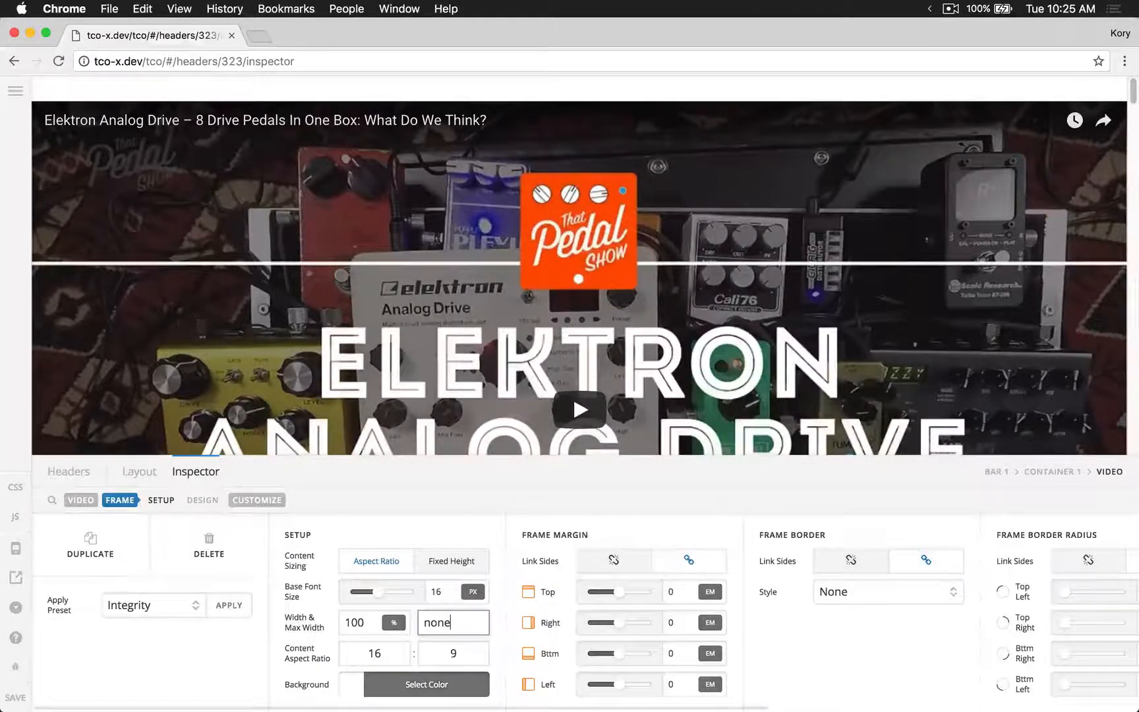
pyautogui.write('500')
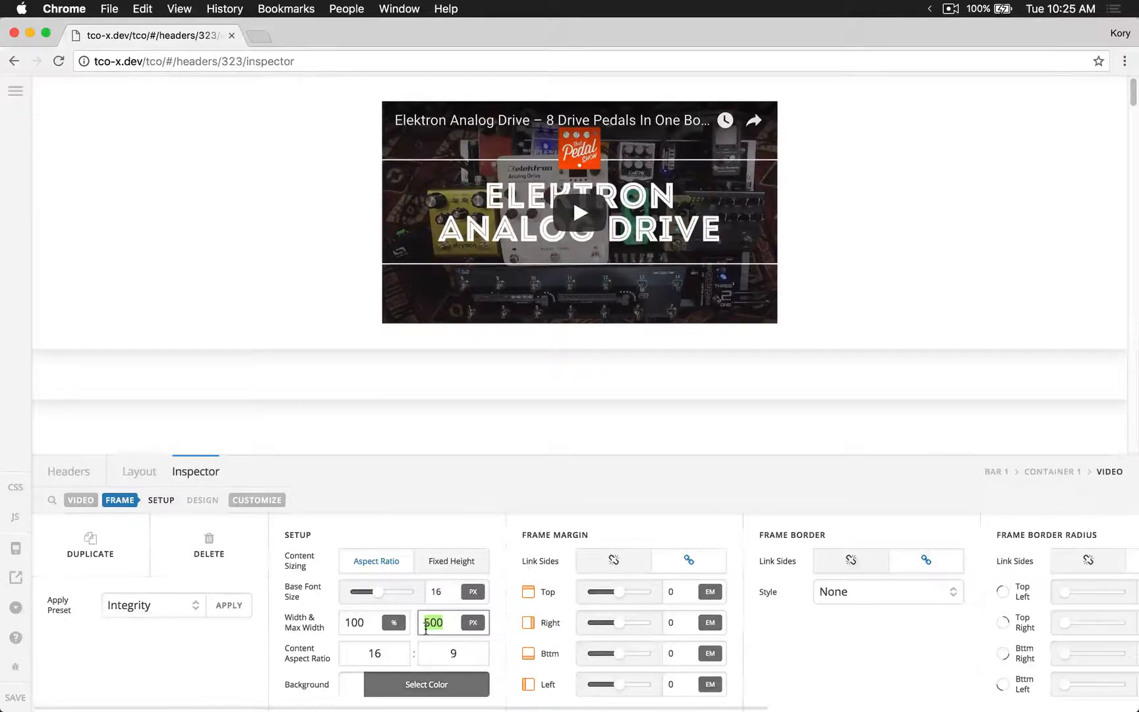
pyautogui.write('none')
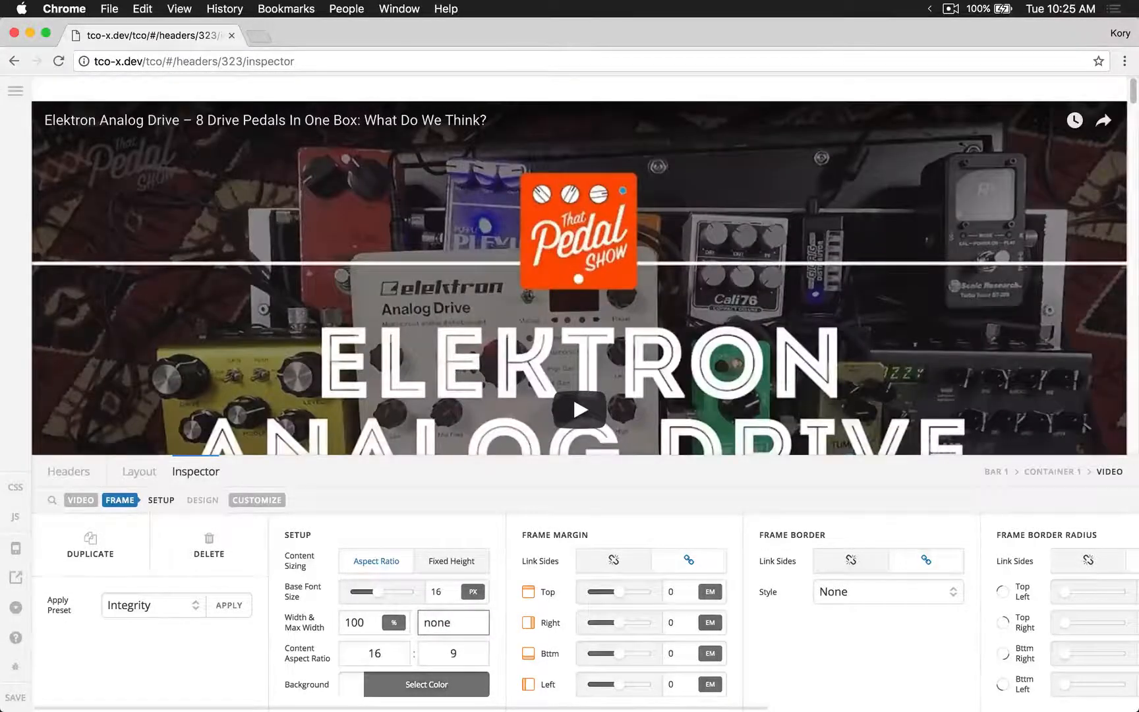
pyautogui.moveTo(1137, 246); pyautogui.dragTo(1135, 396)
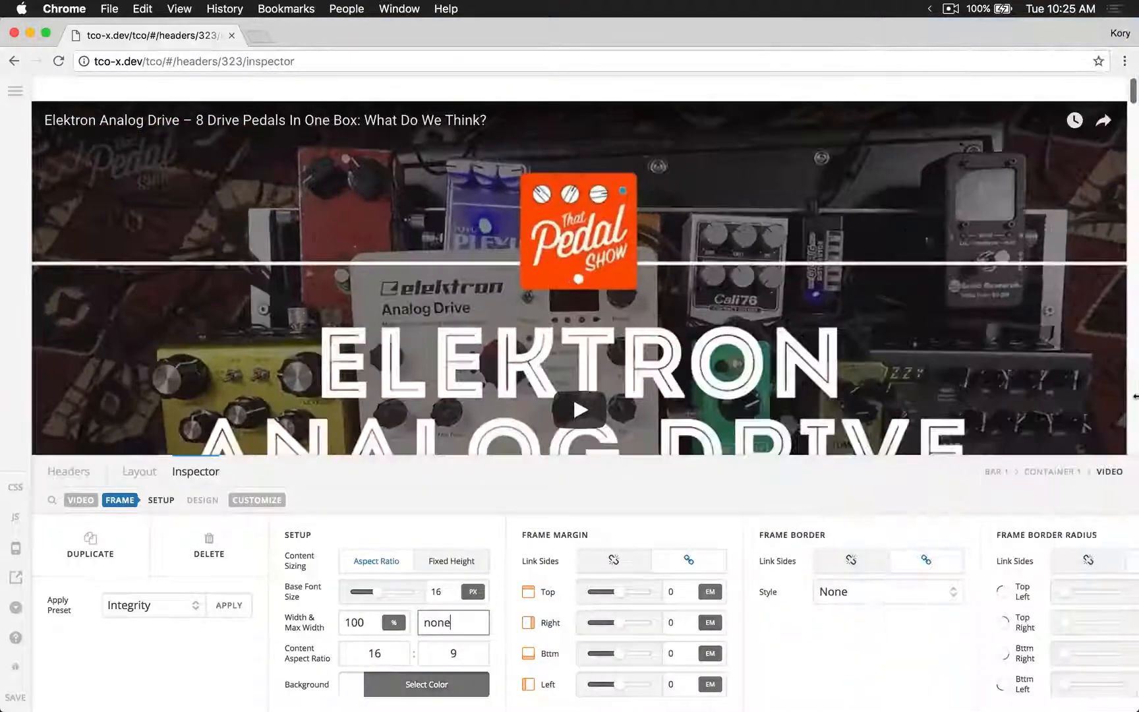
# Set the video frame's width to 90% and test it by narrowing the browser window and restoring its full size
pyautogui.click(351, 622)
pyautogui.doubleClick(351, 622)
pyautogui.write('90')
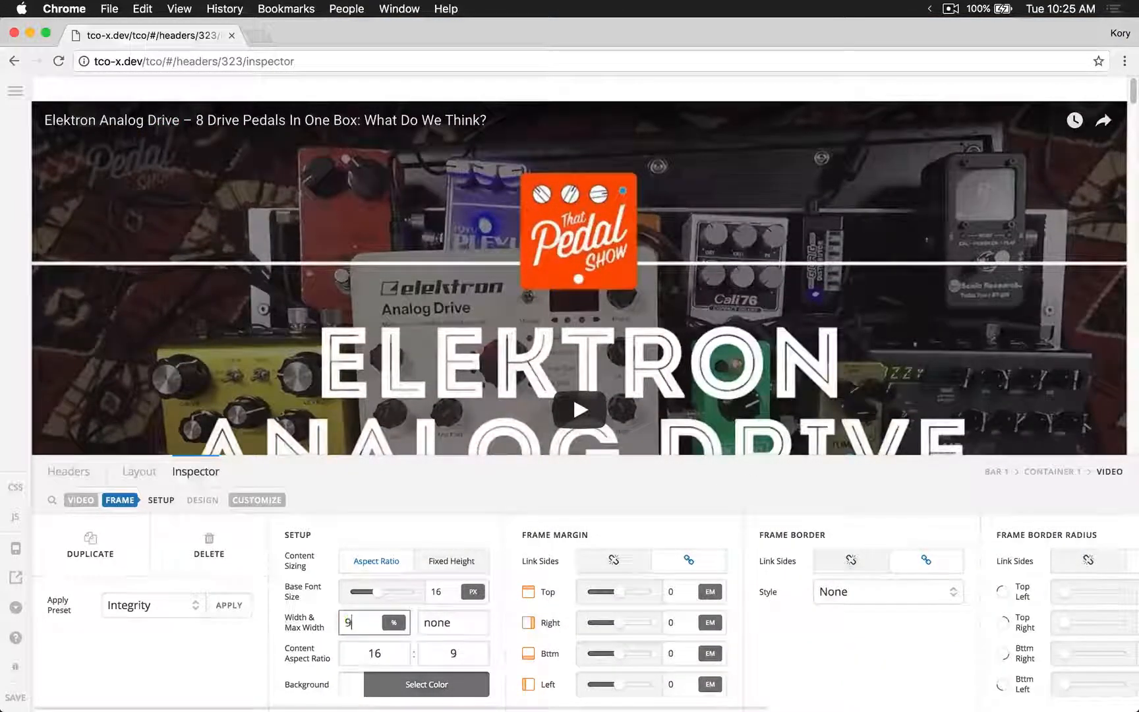
pyautogui.moveTo(36, 249)
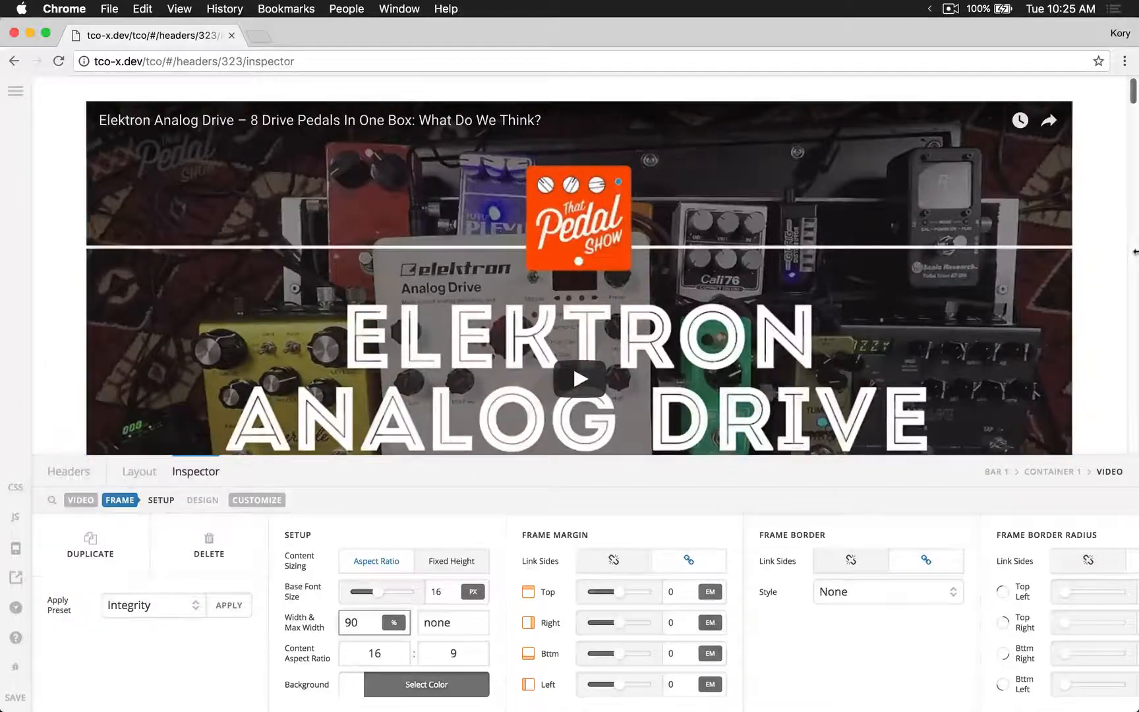
pyautogui.moveTo(1136, 251); pyautogui.dragTo(549, 253)
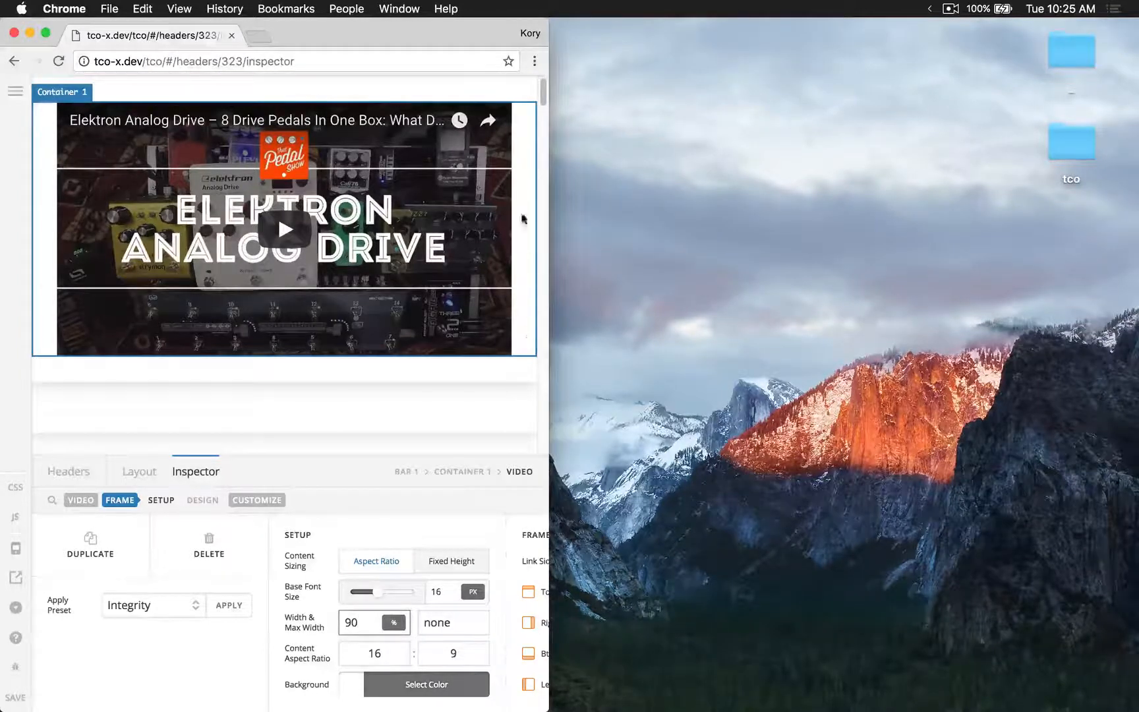
pyautogui.press('alt+super+f')
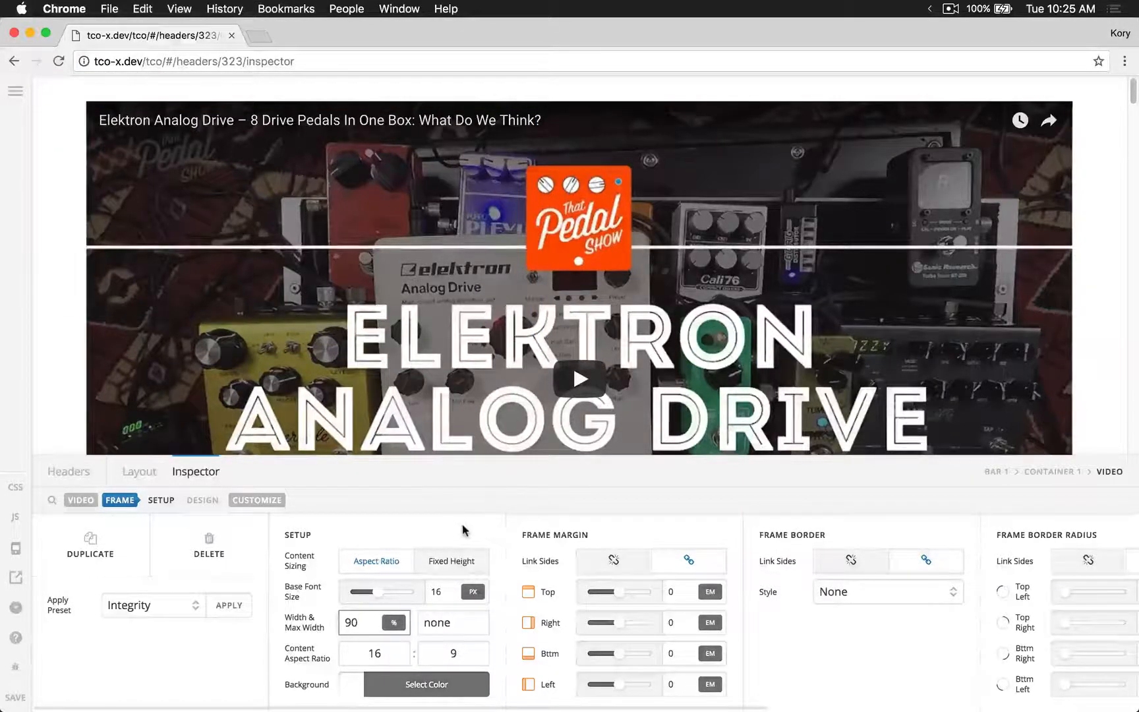
# Set the video frame's maximum width to 500 px
pyautogui.doubleClick(356, 621)
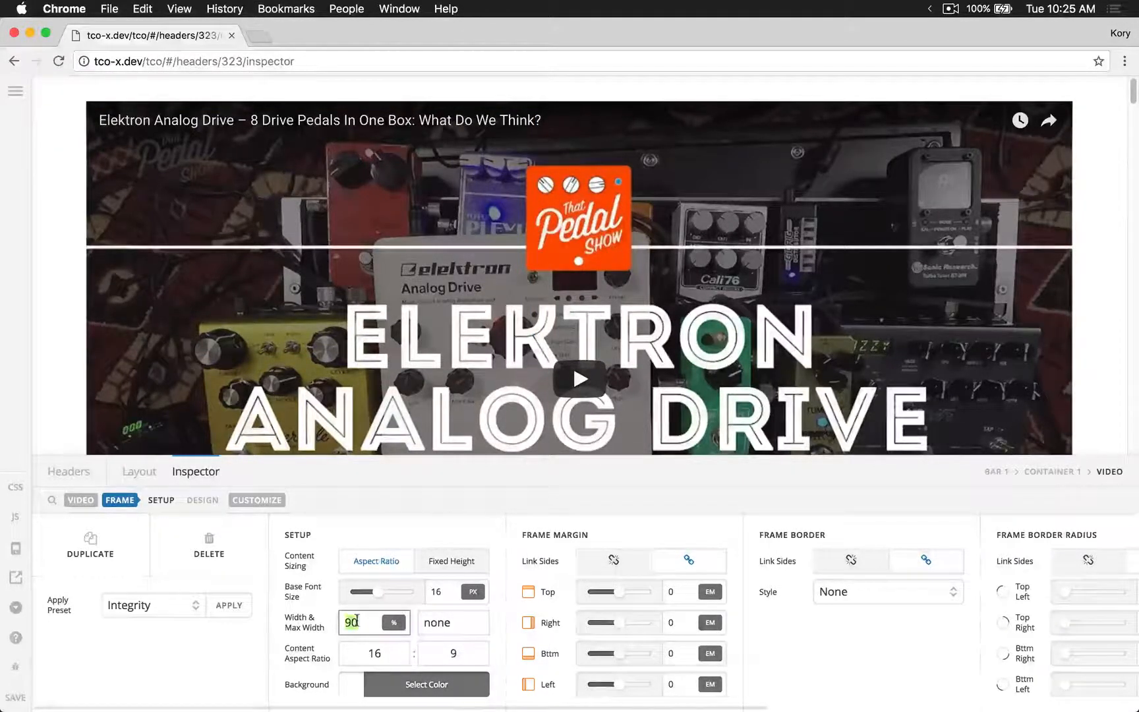
pyautogui.doubleClick(441, 626)
pyautogui.write('500')
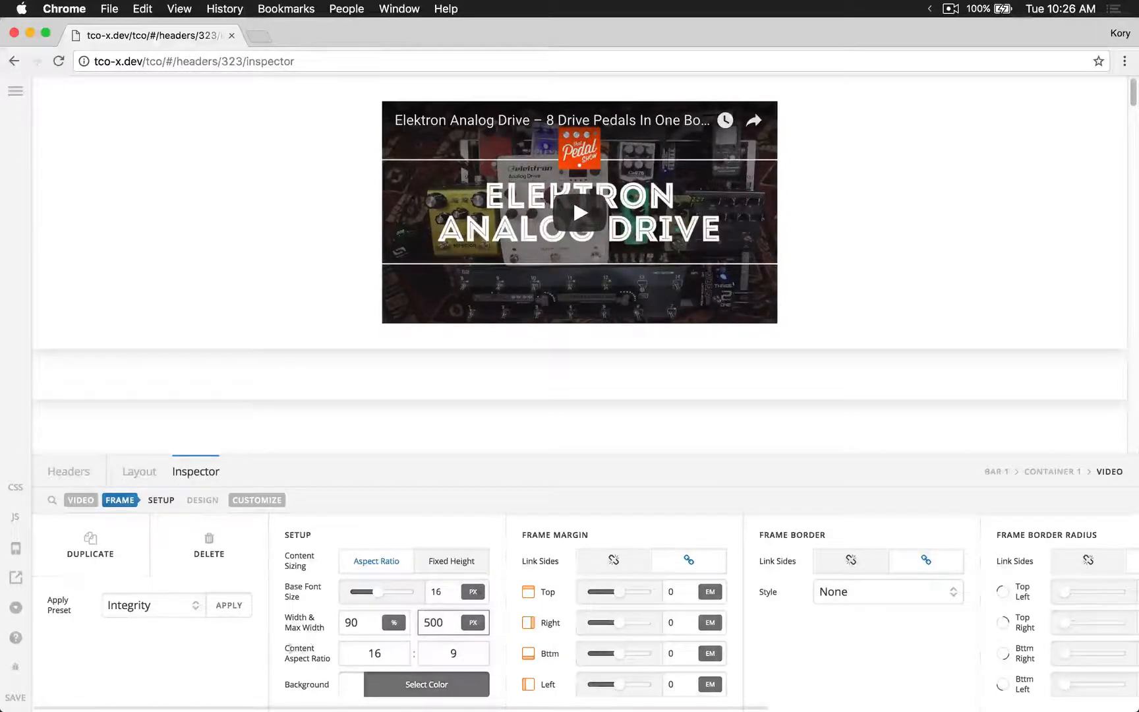
# Preview the video with Fixed Height content sizing and switch back to Aspect Ratio
pyautogui.click(378, 653)
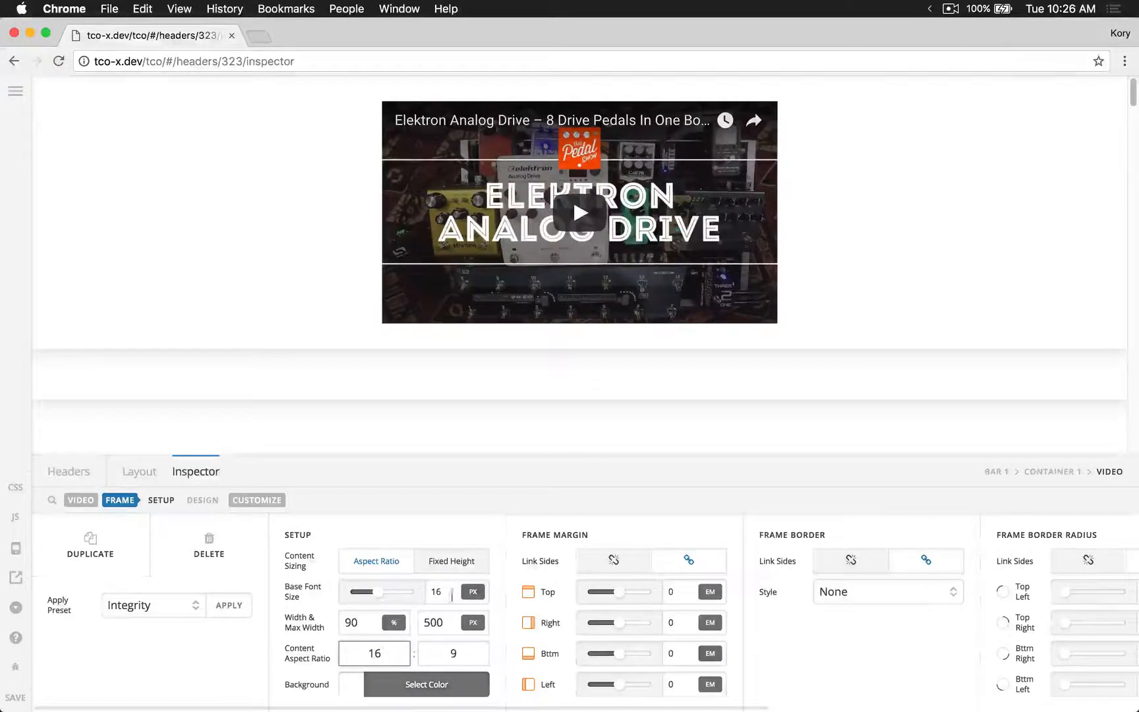
pyautogui.click(452, 565)
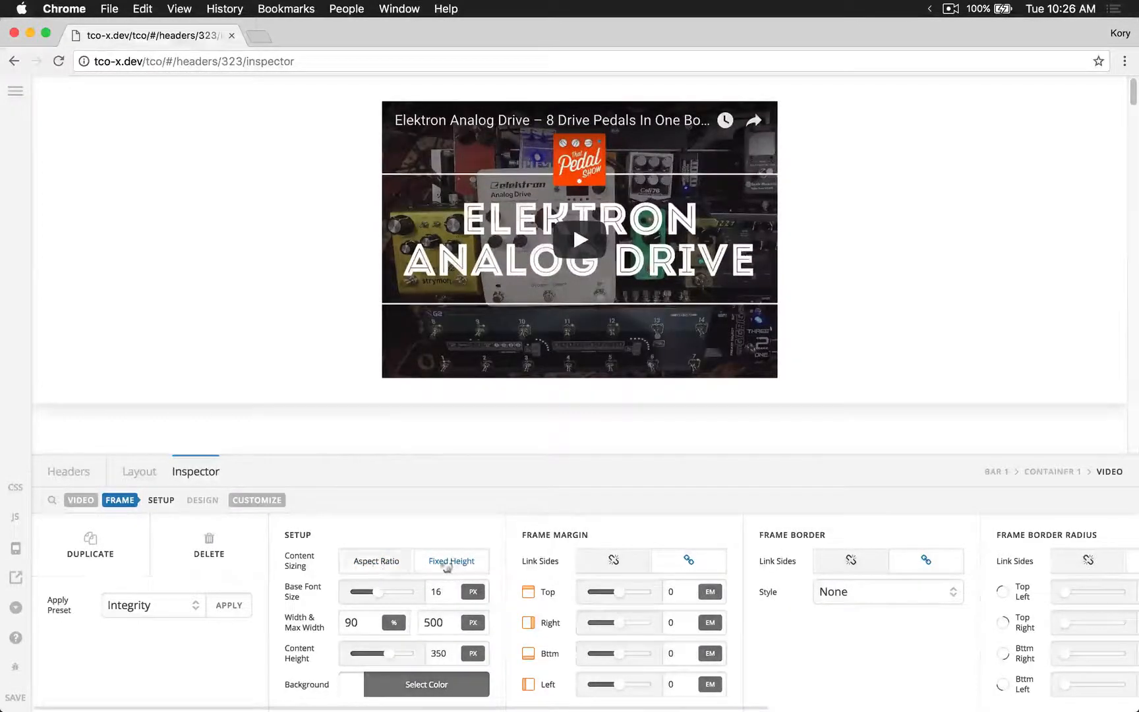
pyautogui.click(373, 563)
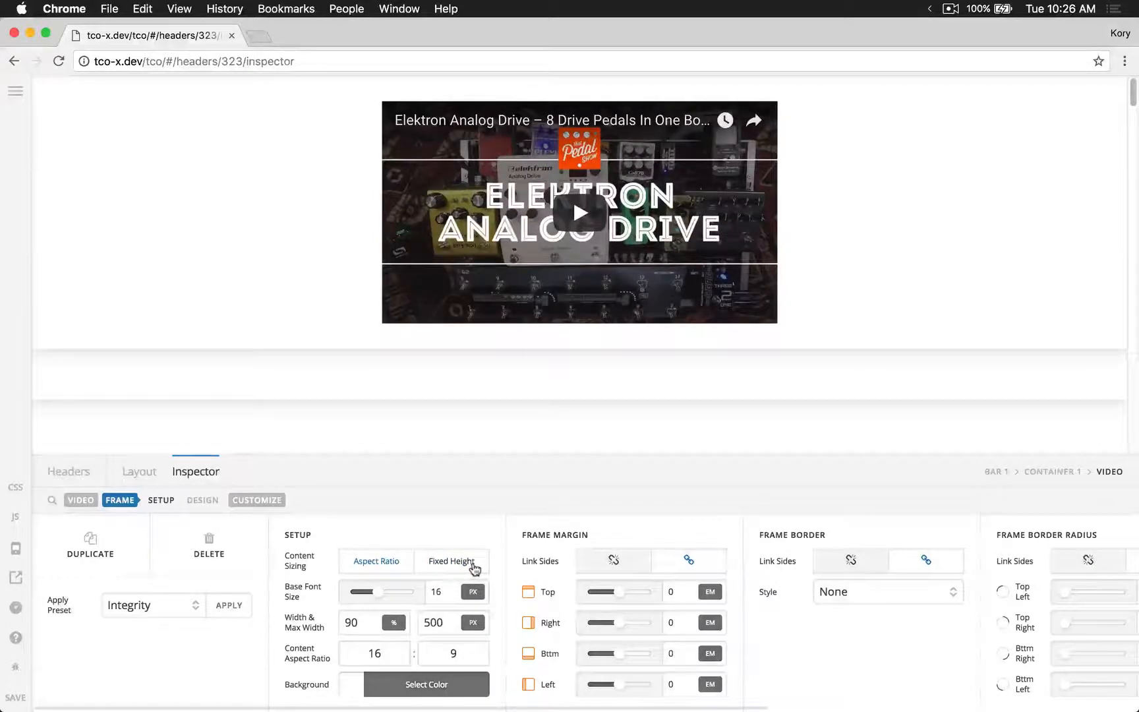
# Set the video frame's content aspect ratio to 4:3
pyautogui.click(375, 653)
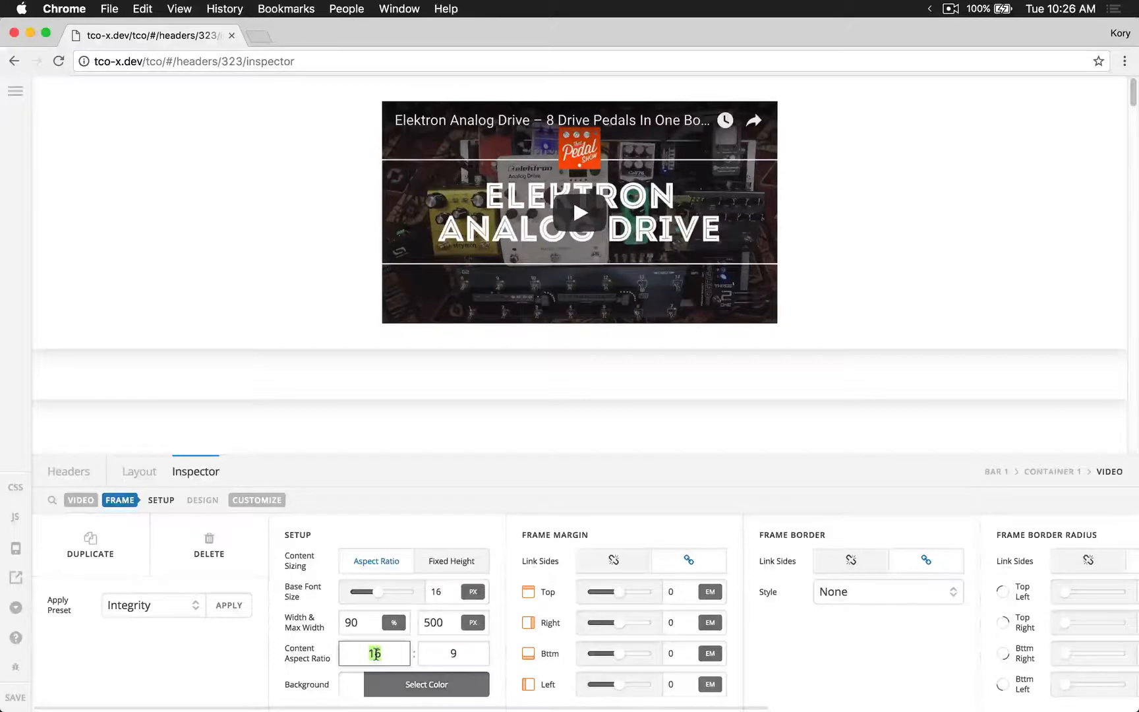
pyautogui.write('4')
pyautogui.press('Tab')
pyautogui.write('3')
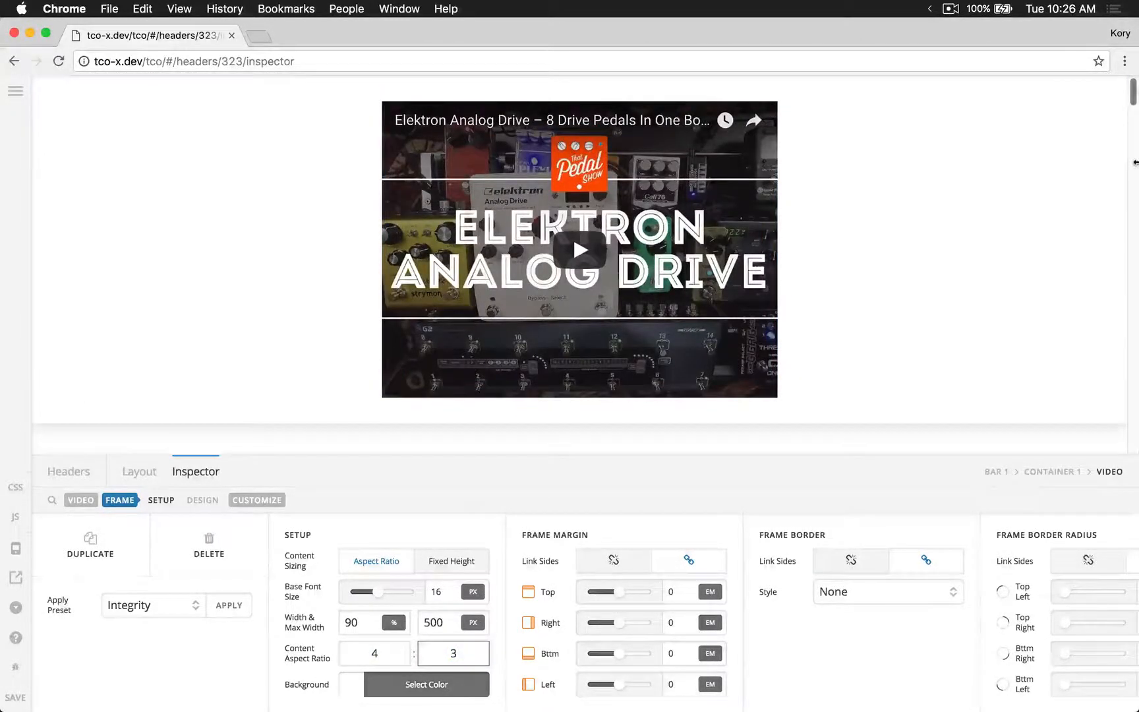
# Check the video in a narrowed browser window, switching content sizing to Fixed Height and back to Aspect Ratio, and restore the window's full width
pyautogui.moveTo(1135, 165); pyautogui.dragTo(760, 184)
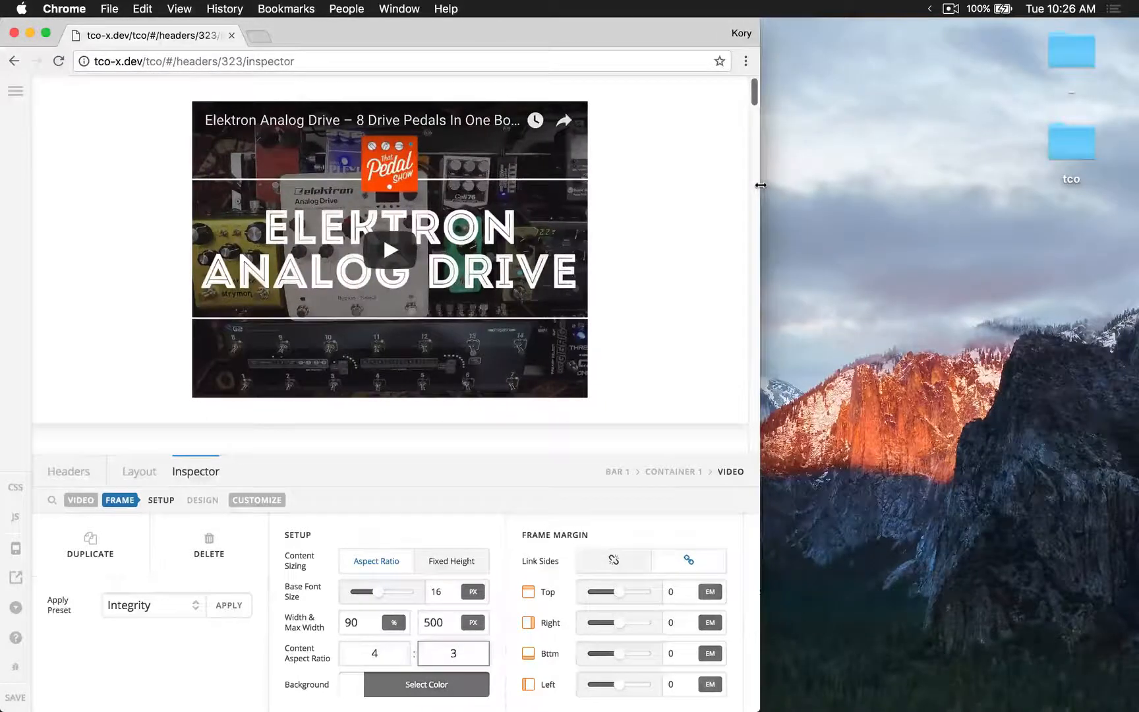
pyautogui.click(440, 562)
pyautogui.click(383, 565)
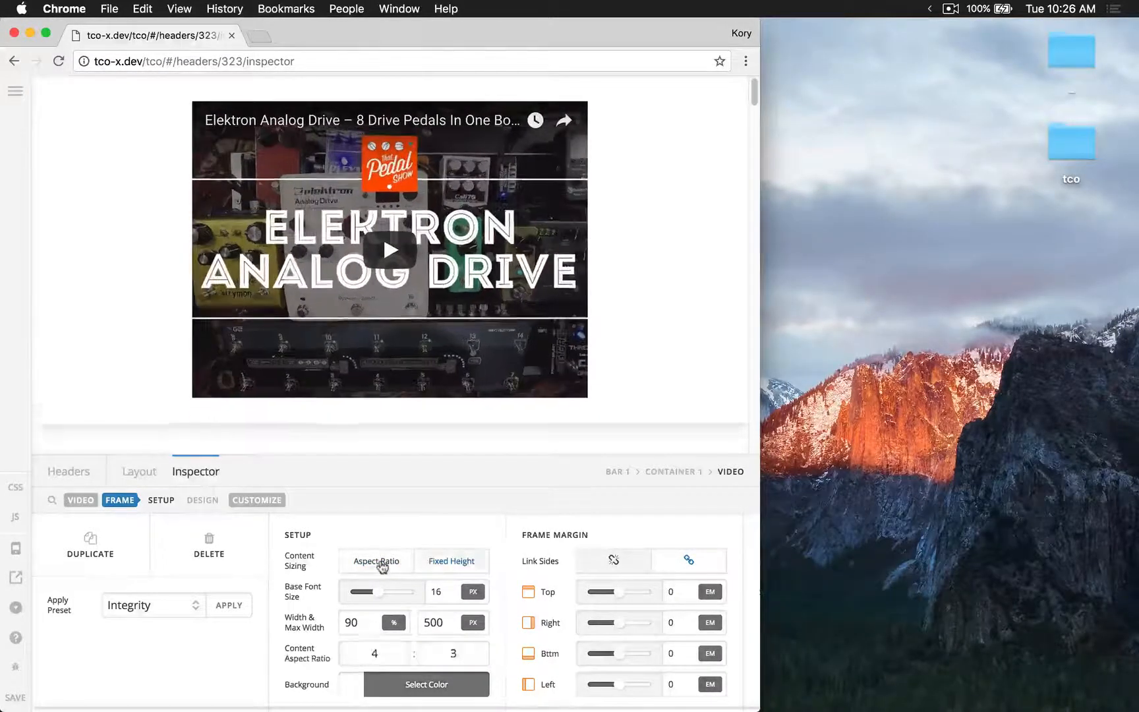
pyautogui.moveTo(759, 339); pyautogui.dragTo(1135, 379)
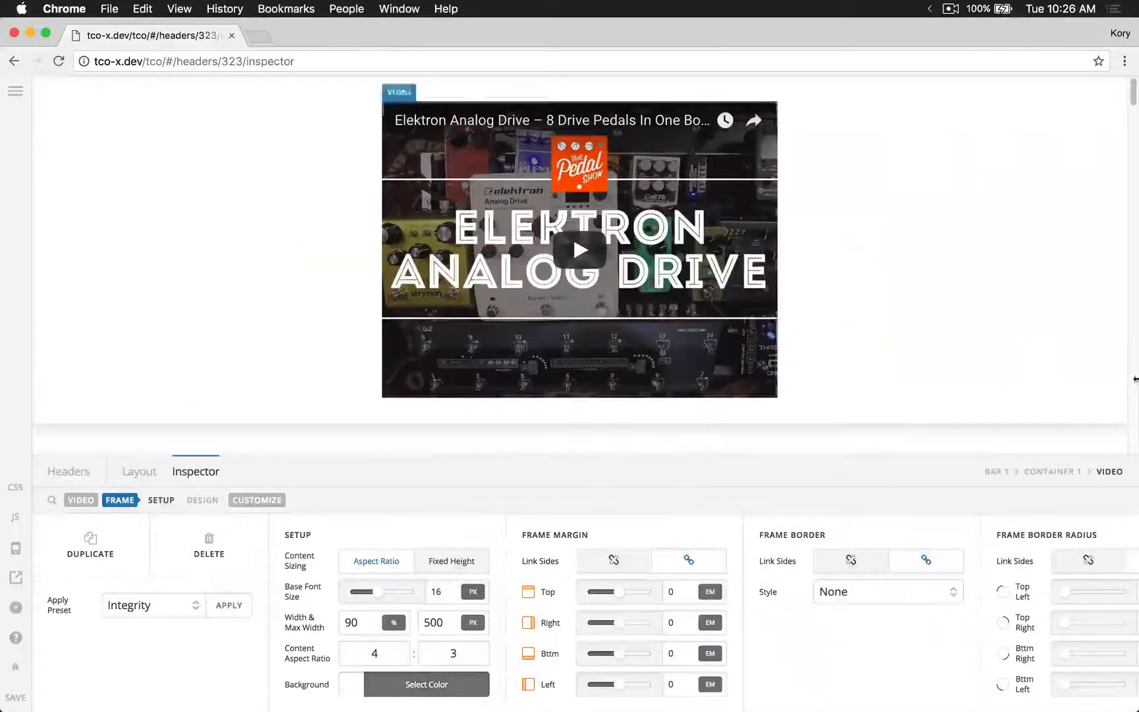
# Return the video frame's content aspect ratio to 16:9
pyautogui.doubleClick(374, 653)
pyautogui.write('16')
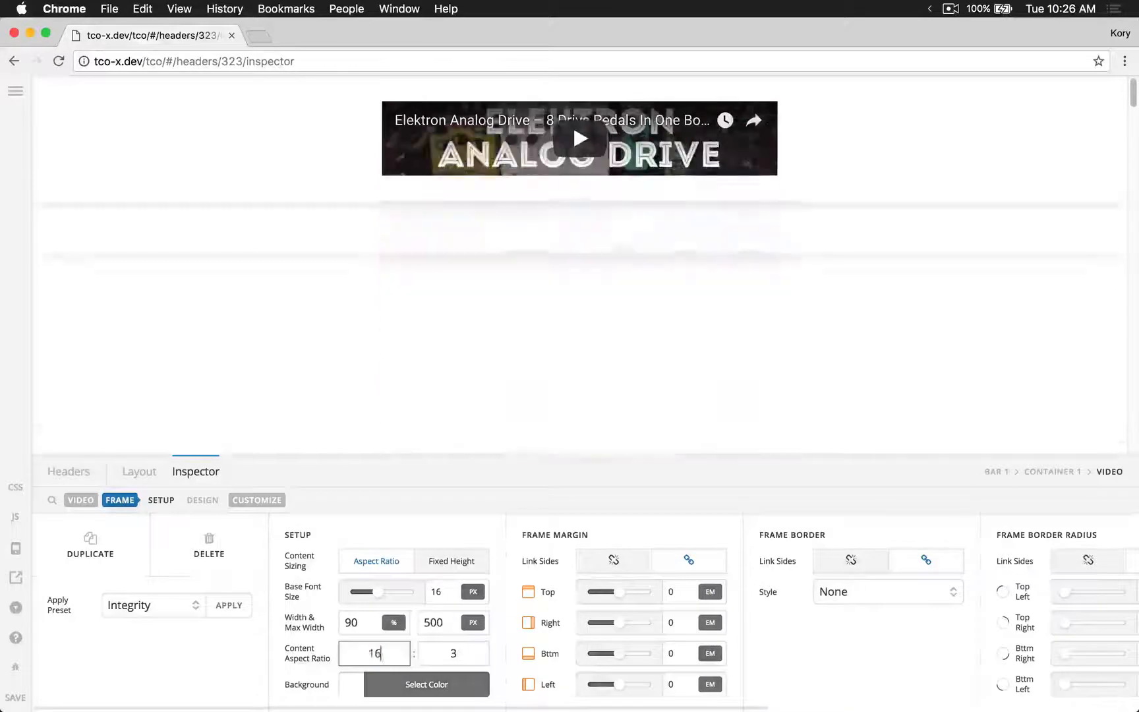
pyautogui.press('Tab')
pyautogui.write('9')
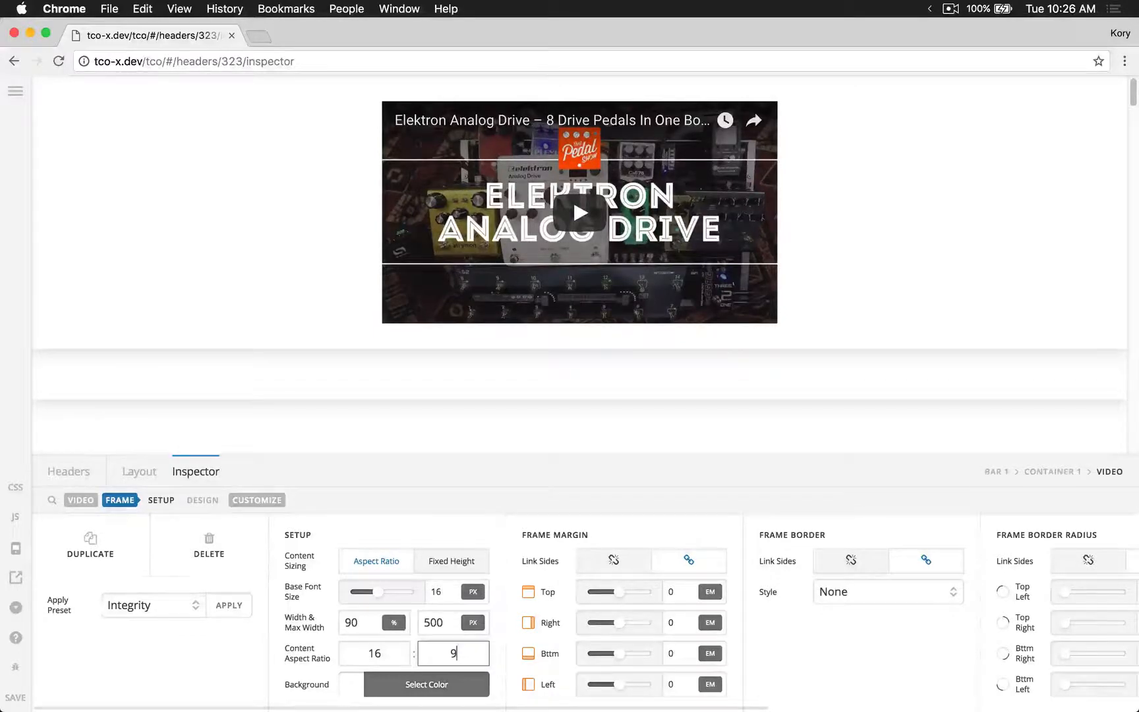
# Try red shades for the video frame's background and settle on light gray, rgb(222, 222, 222)
pyautogui.click(413, 696)
pyautogui.moveTo(596, 485); pyautogui.dragTo(711, 444)
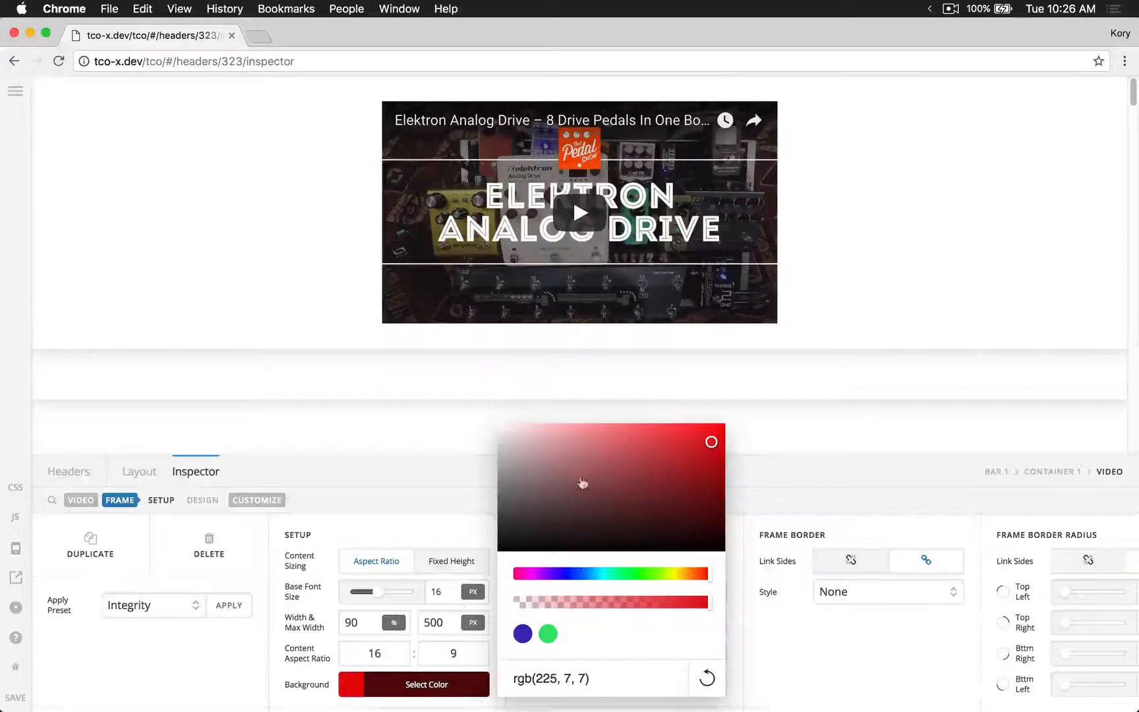
pyautogui.moveTo(582, 481)
pyautogui.mouseDown()
pyautogui.moveTo(473, 402)
pyautogui.moveTo(686, 450)
pyautogui.moveTo(597, 478)
pyautogui.mouseUp()
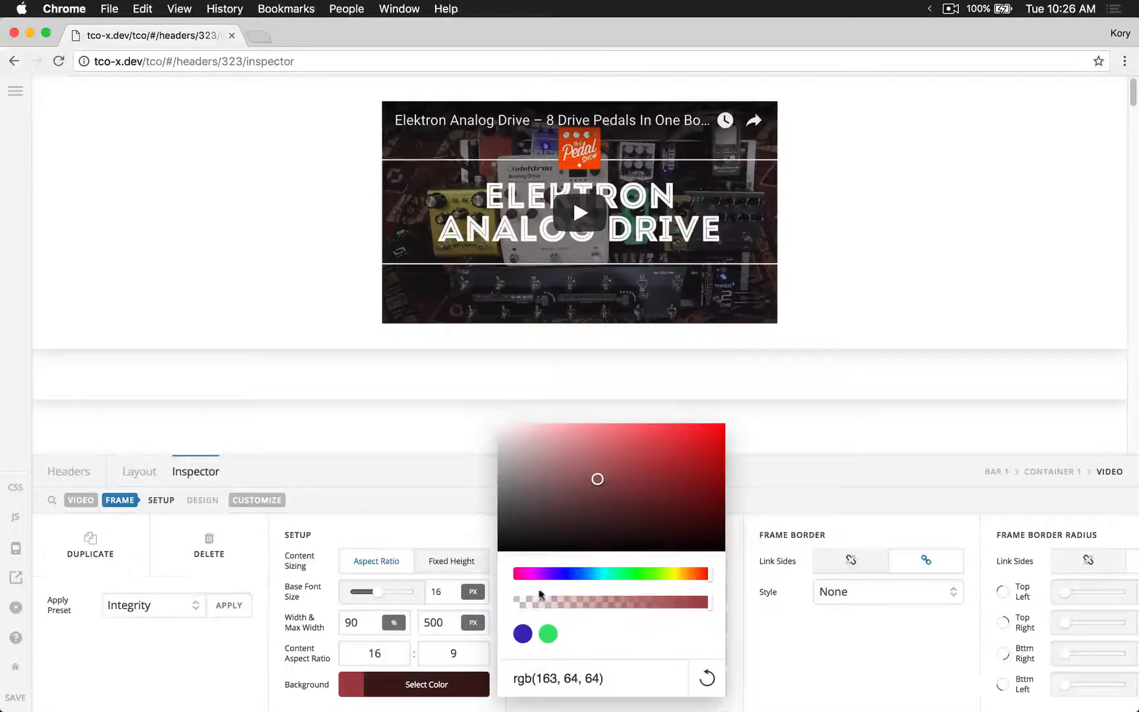
pyautogui.moveTo(519, 439)
pyautogui.mouseDown()
pyautogui.moveTo(494, 454)
pyautogui.moveTo(483, 445)
pyautogui.moveTo(499, 440)
pyautogui.mouseUp()
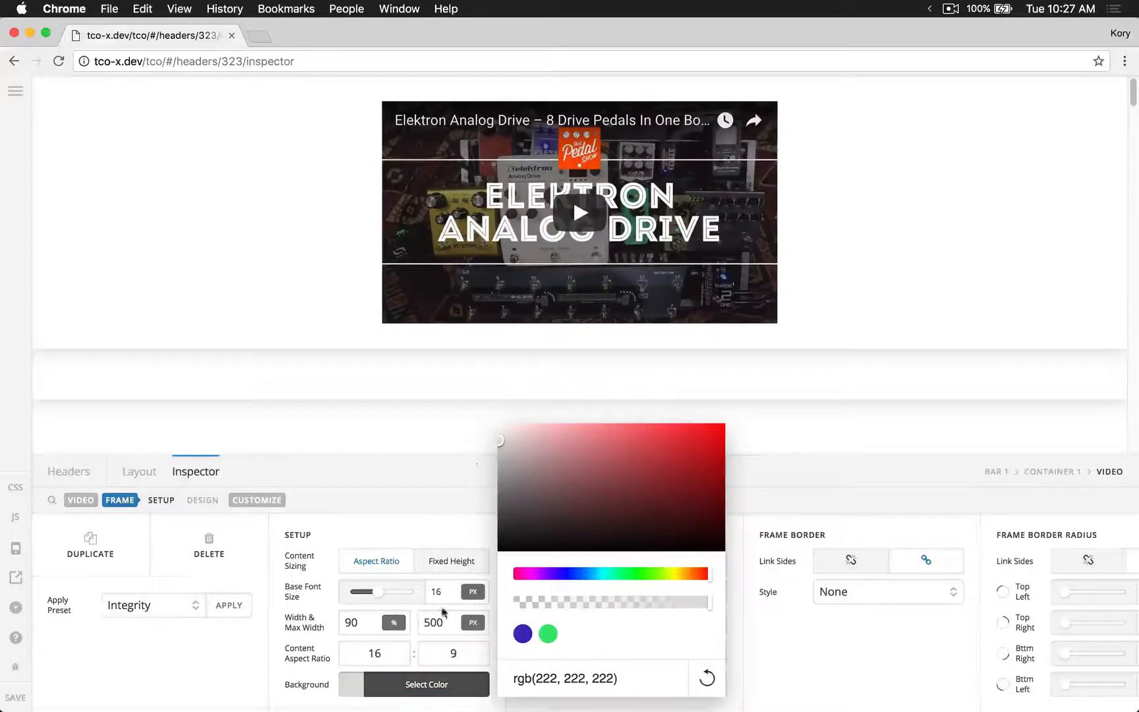
pyautogui.click(412, 685)
# Set the video frame's padding to 1 em on all linked sides
pyautogui.hscroll(10, 686, 656)
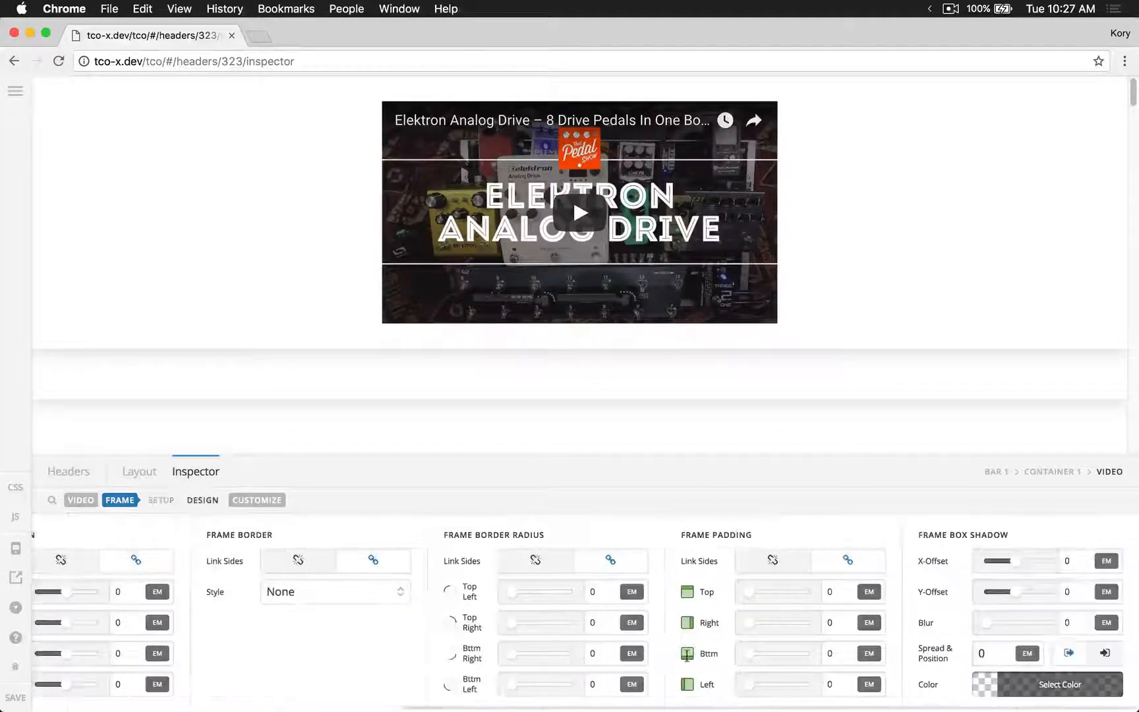
pyautogui.hscroll(-10, 687, 656)
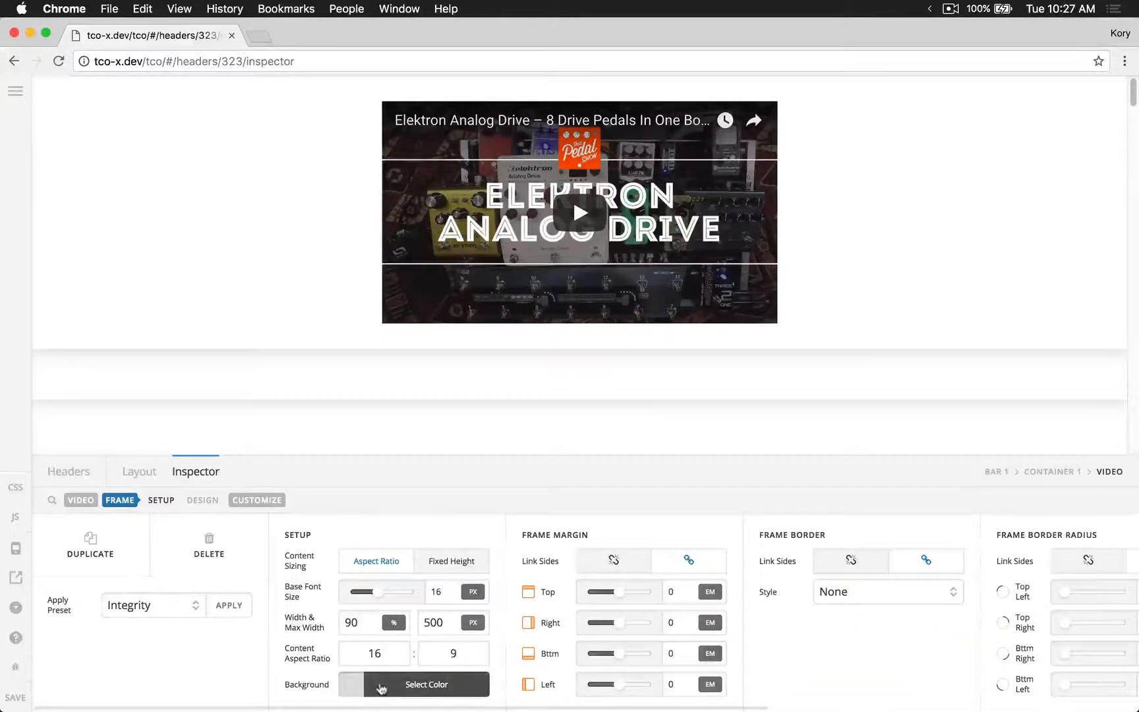
pyautogui.hscroll(10, 389, 682)
pyautogui.click(840, 591)
pyautogui.write('1')
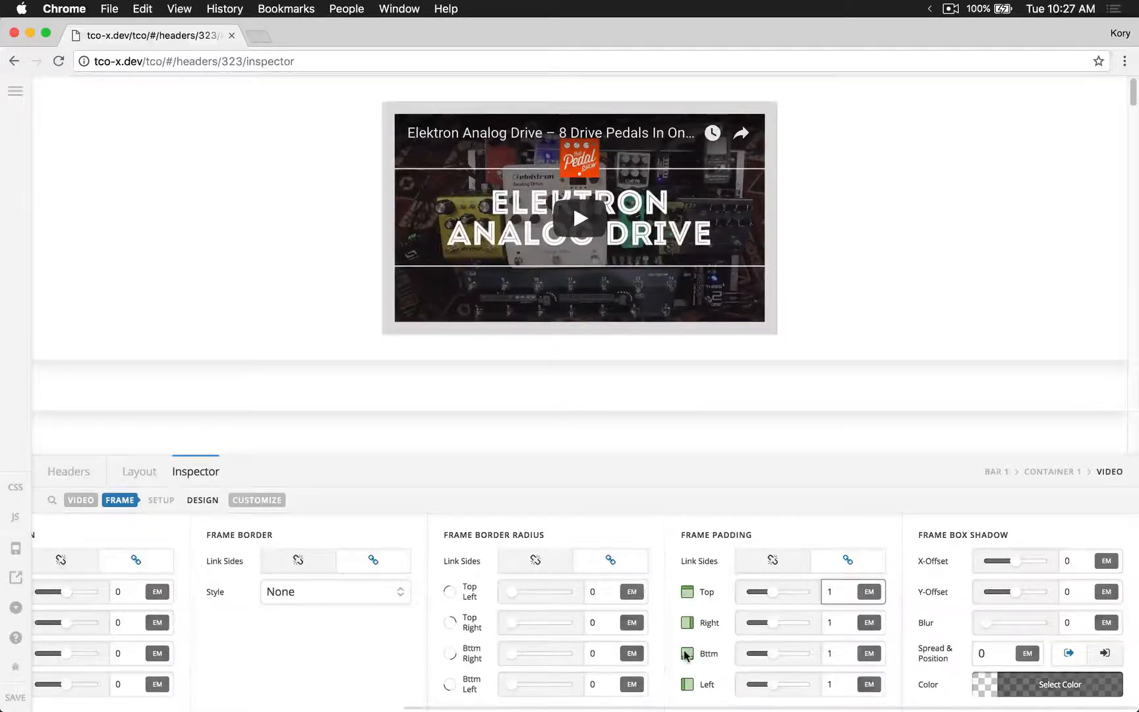
# Try a frame padding of 2 em on all sides and return it to 1 em
pyautogui.doubleClick(844, 599)
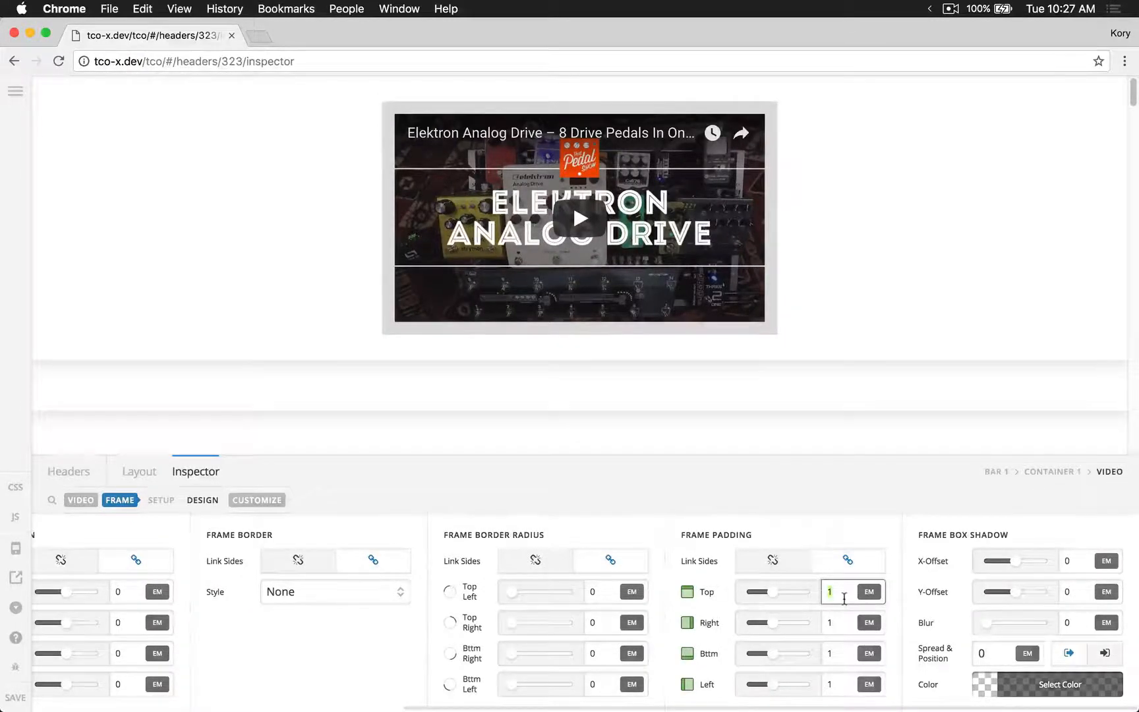
pyautogui.write('2')
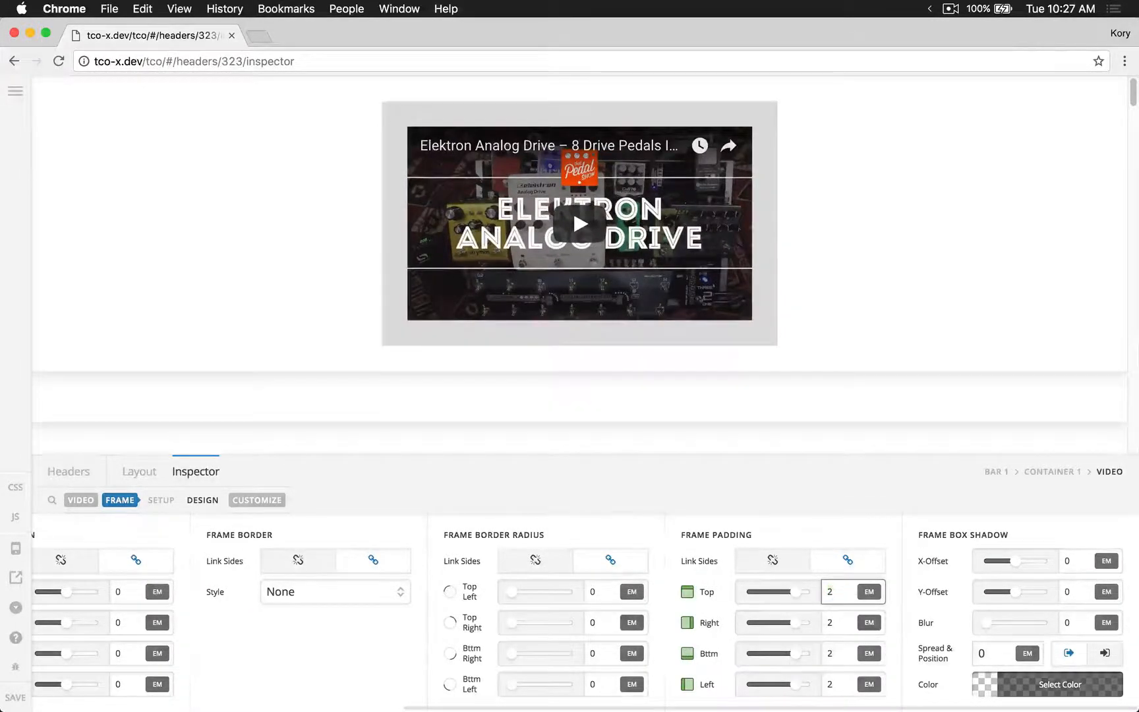
pyautogui.press('BackSpace')
pyautogui.write('1')
# Round all linked corners of the video frame with a border radius of 0.25 em
pyautogui.click(601, 593)
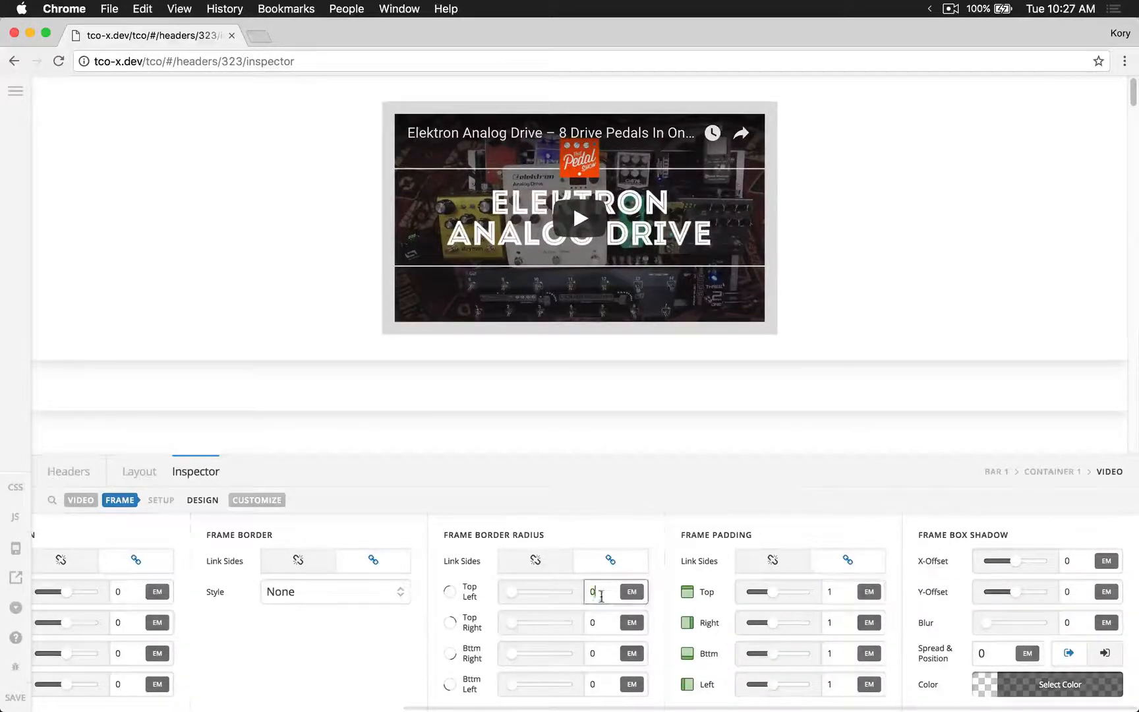
pyautogui.write('.15')
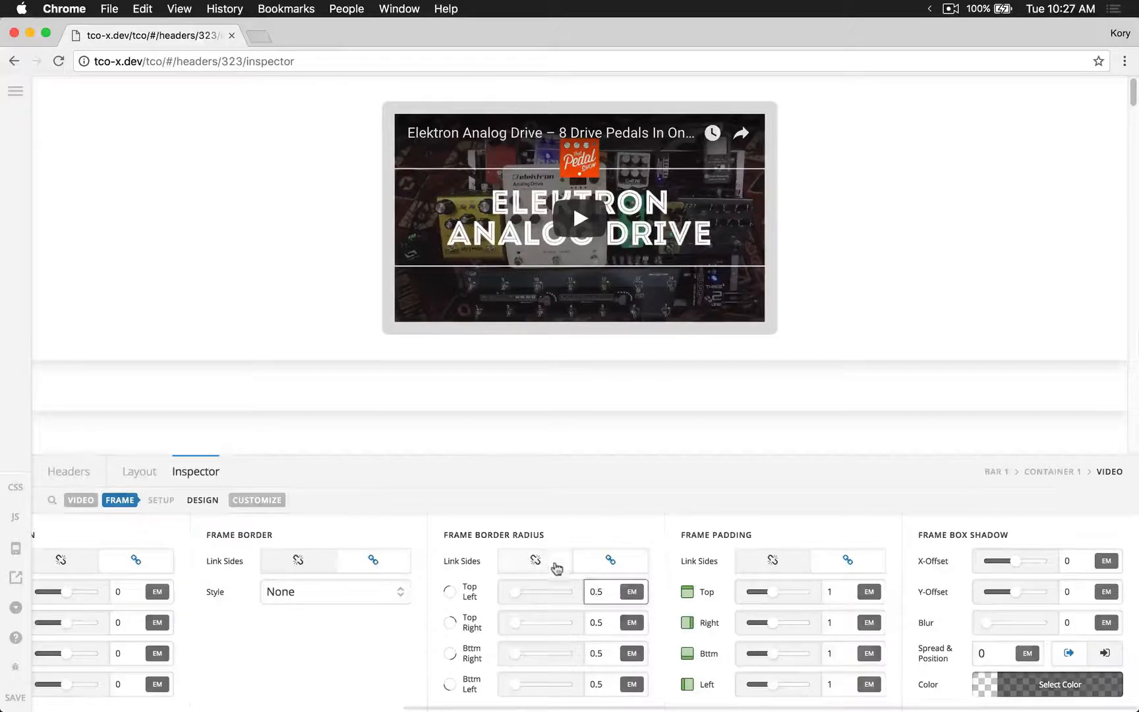
pyautogui.write('2')
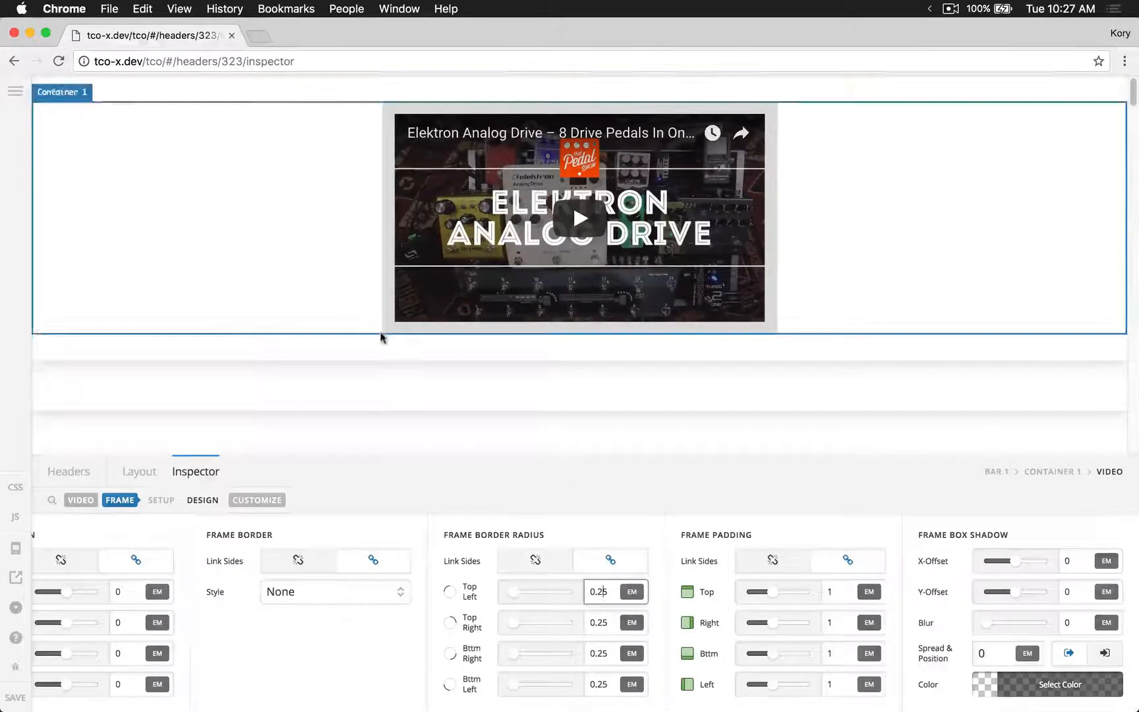
# Give the video frame a Solid border with a width of 1 px
pyautogui.hscroll(-5, 409, 686)
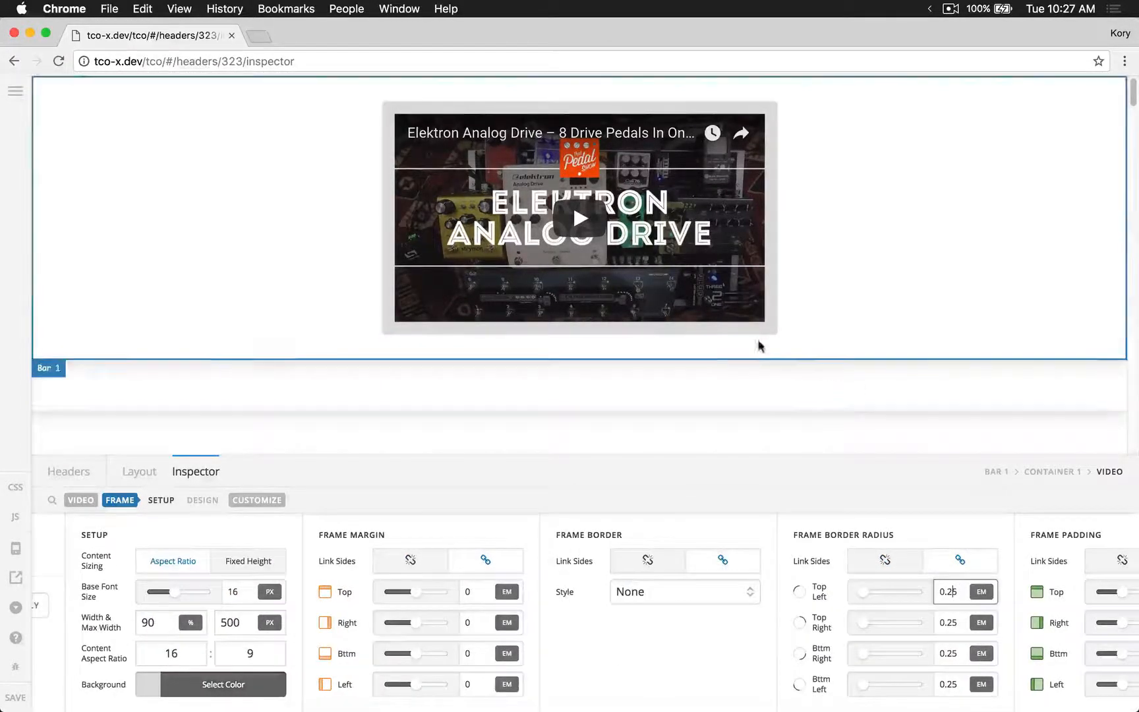
pyautogui.hscroll(-3, 763, 640)
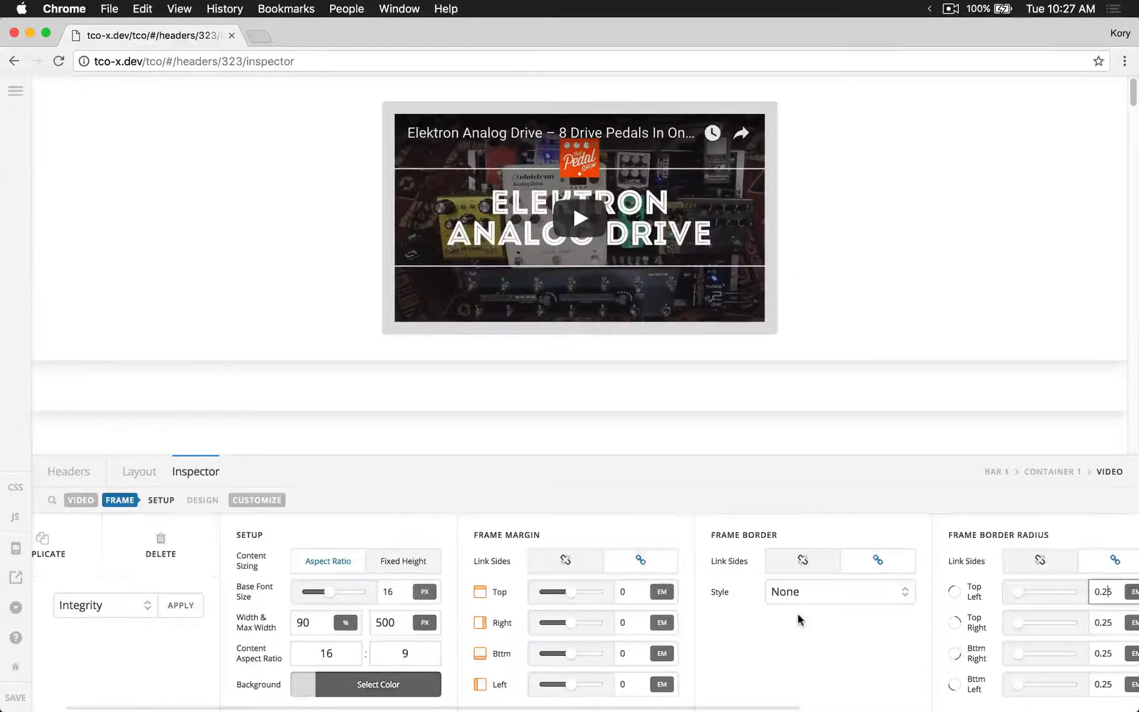
pyautogui.hscroll(3, 778, 632)
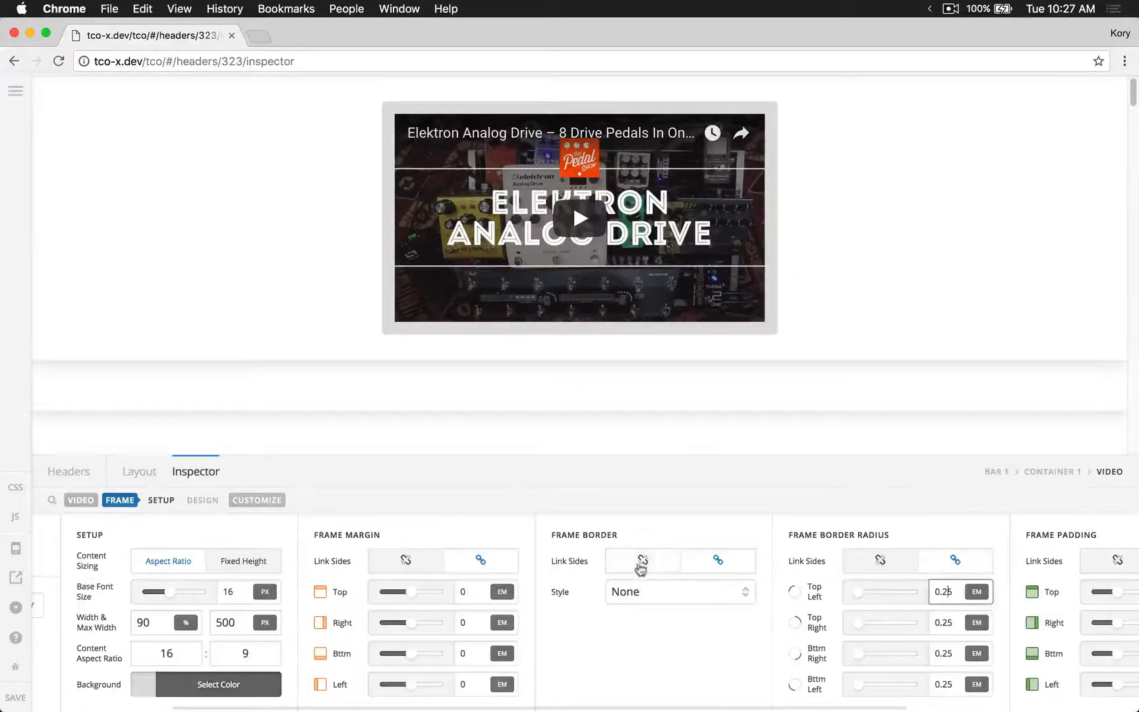
pyautogui.click(686, 591)
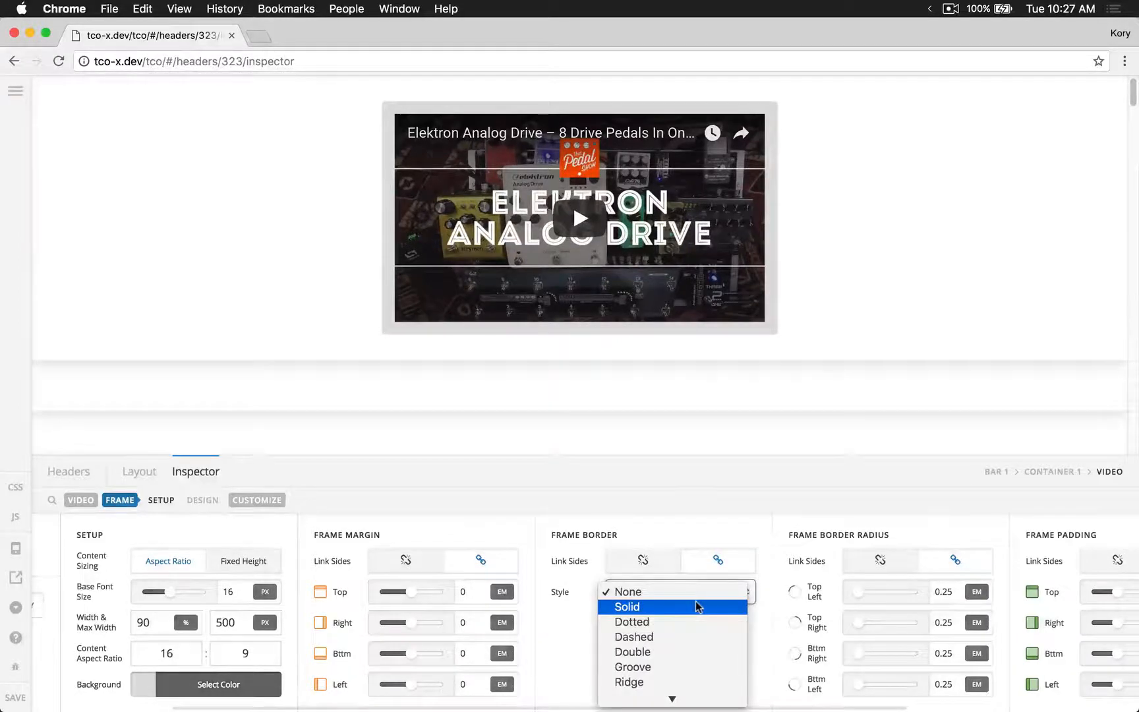
pyautogui.click(700, 604)
pyautogui.doubleClick(701, 623)
pyautogui.write('1')
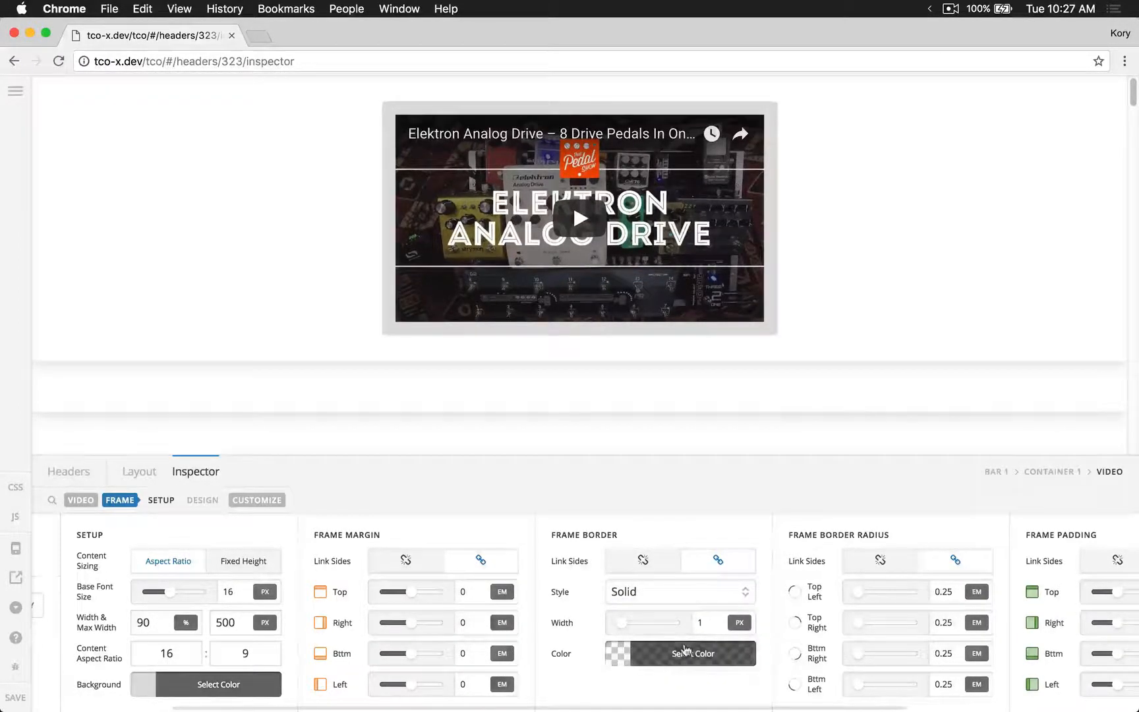
# Pick a medium gray color for the video frame's border
pyautogui.click(686, 652)
pyautogui.moveTo(790, 515); pyautogui.dragTo(732, 471)
pyautogui.click(664, 667)
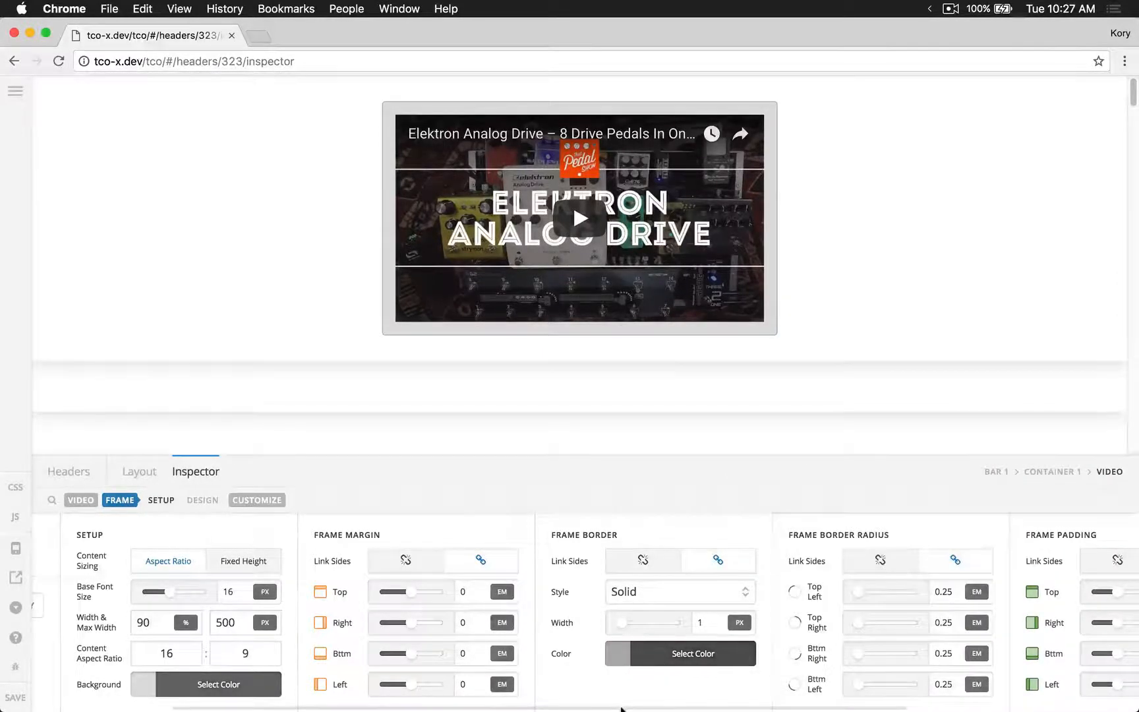
# Change the video frame's background color to white
pyautogui.hscroll(-3, 622, 707)
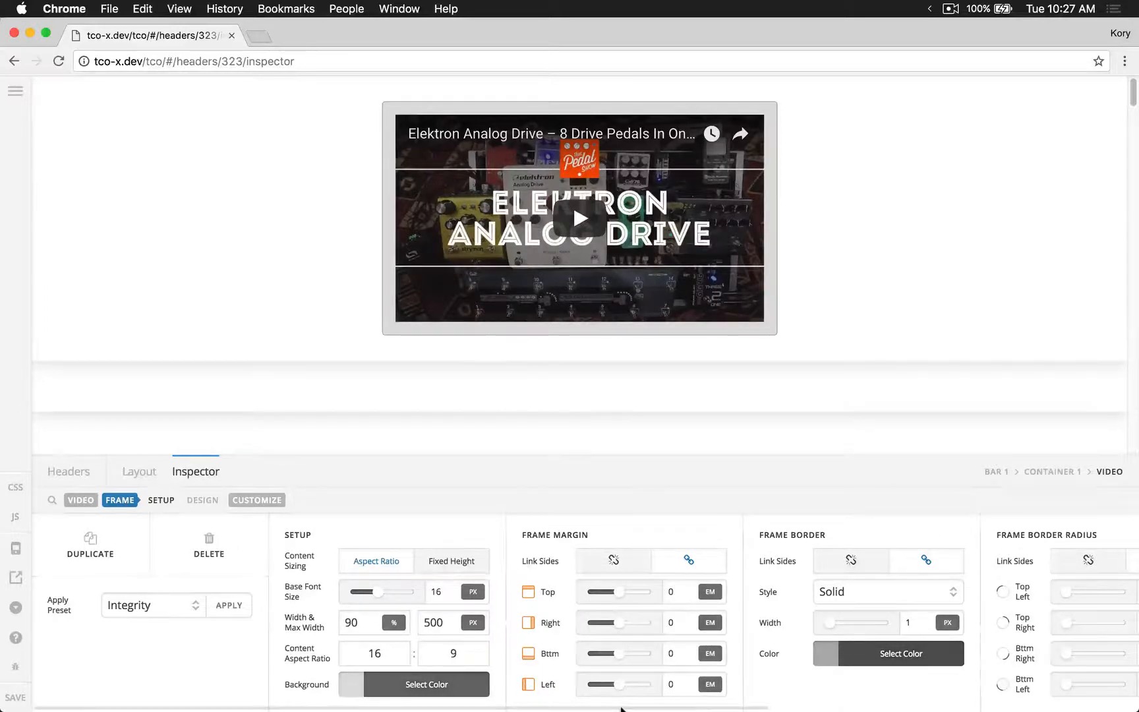
pyautogui.click(447, 687)
pyautogui.moveTo(582, 528); pyautogui.dragTo(418, 399)
pyautogui.click(418, 398)
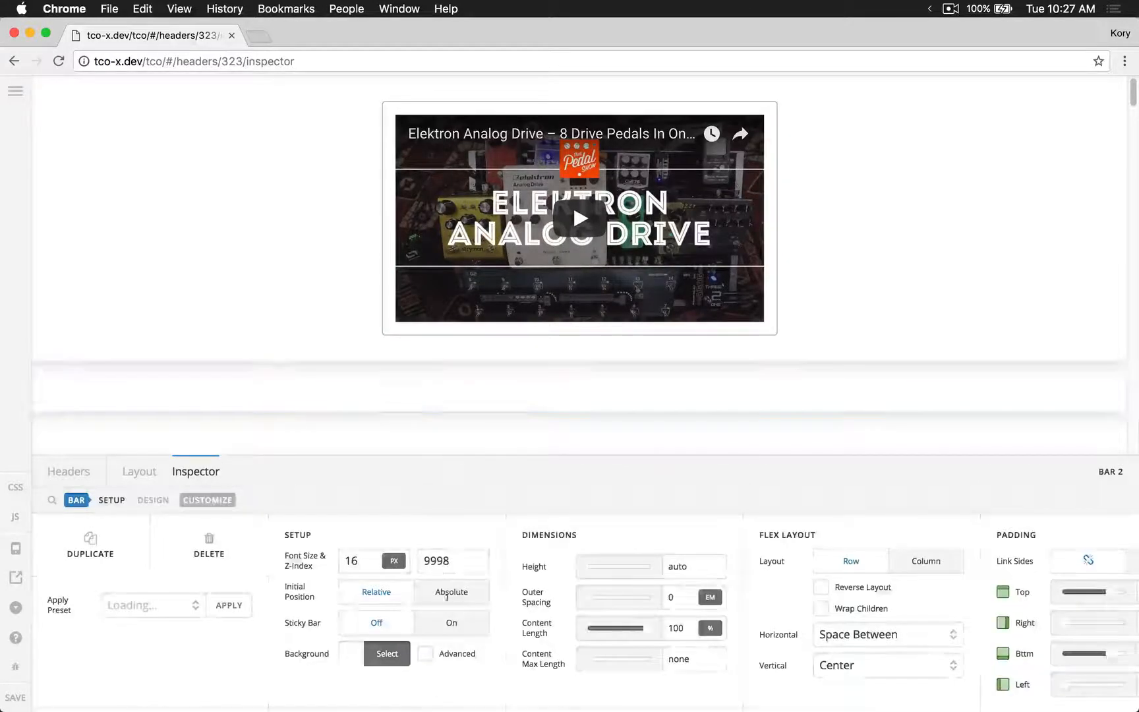
# Reselect the Video element and set its frame border style to None
pyautogui.click(463, 282)
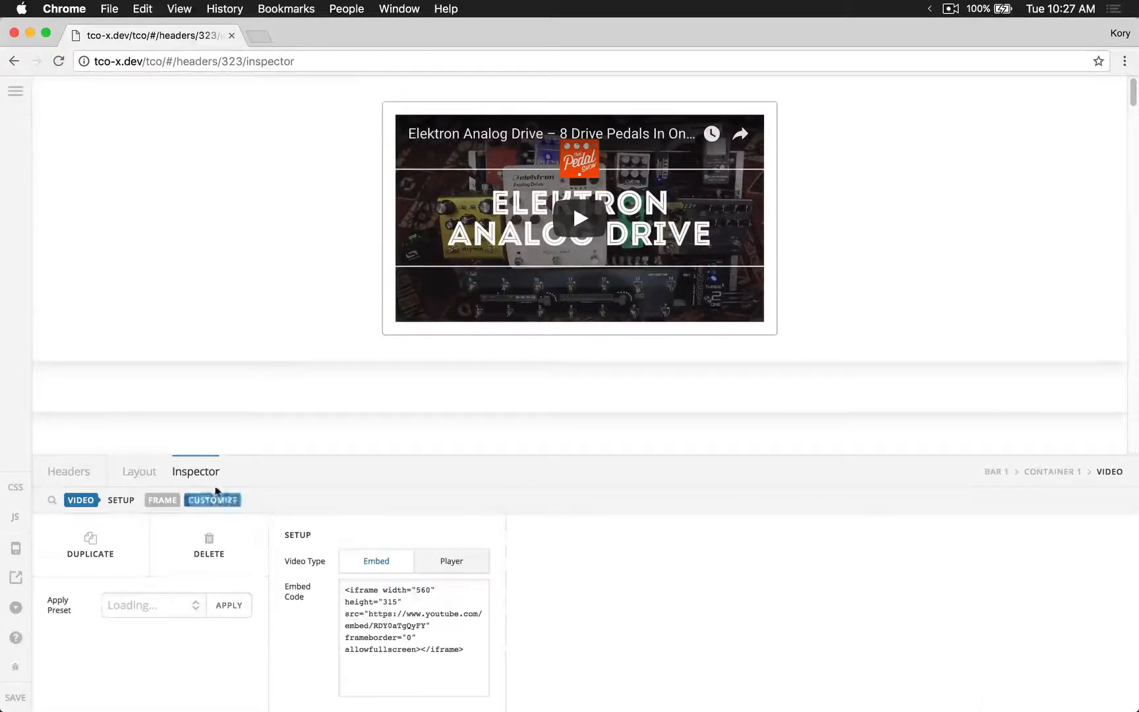
pyautogui.click(162, 499)
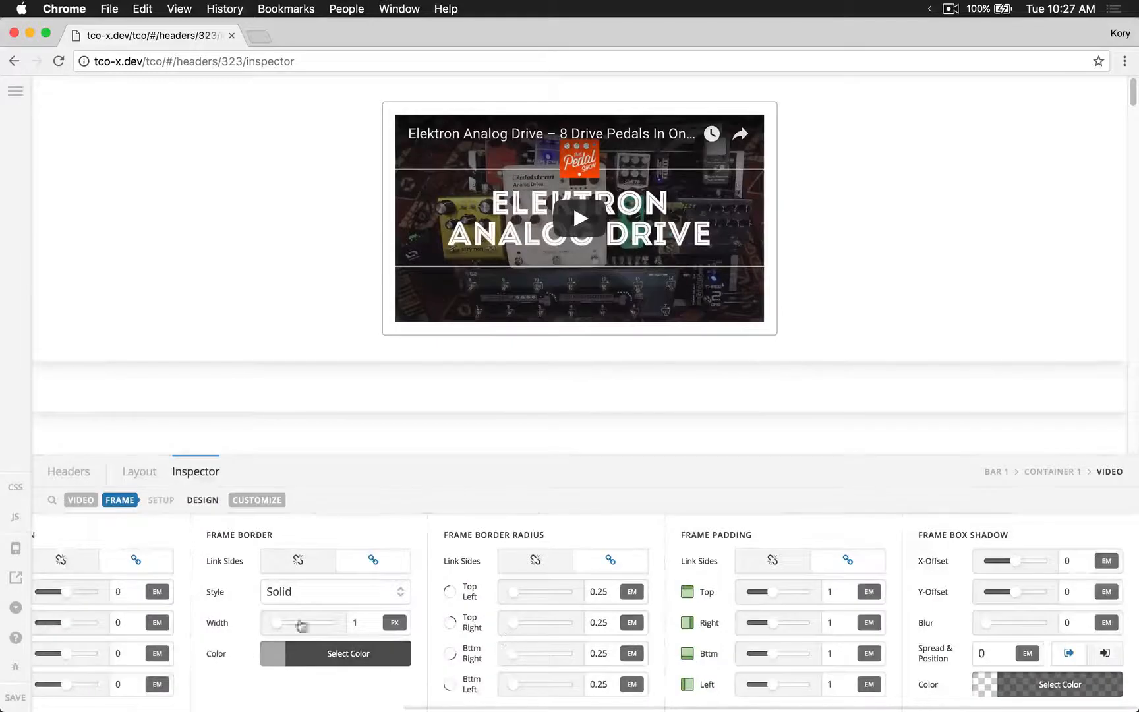
pyautogui.click(330, 589)
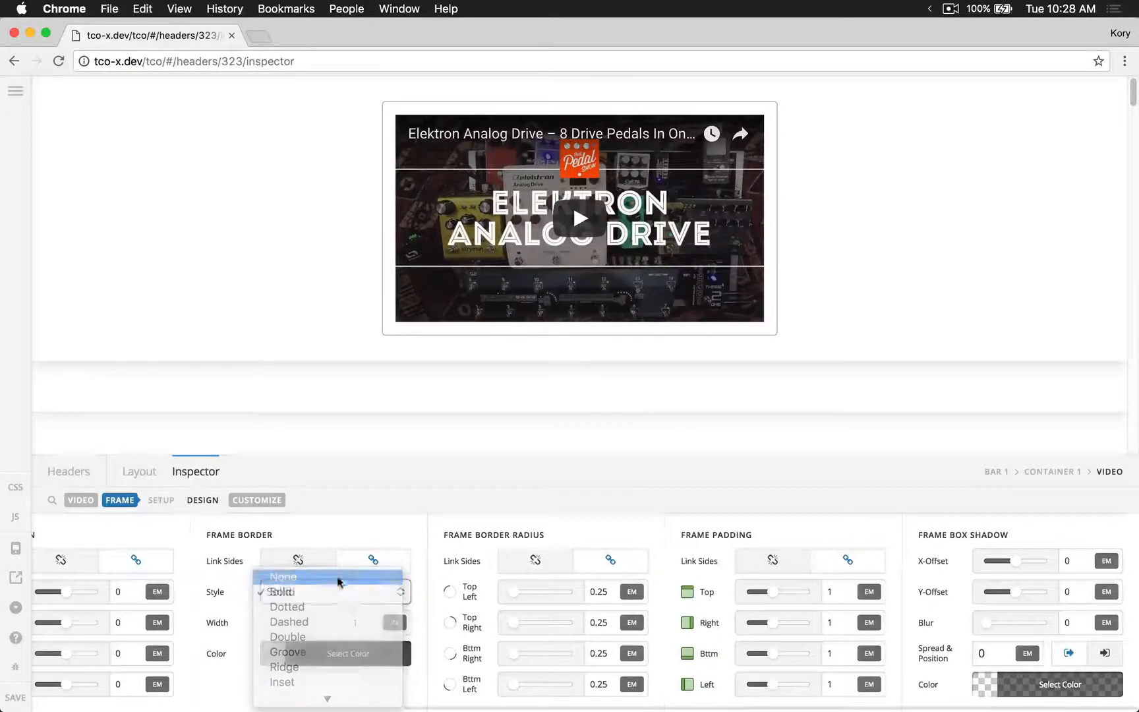
pyautogui.click(334, 578)
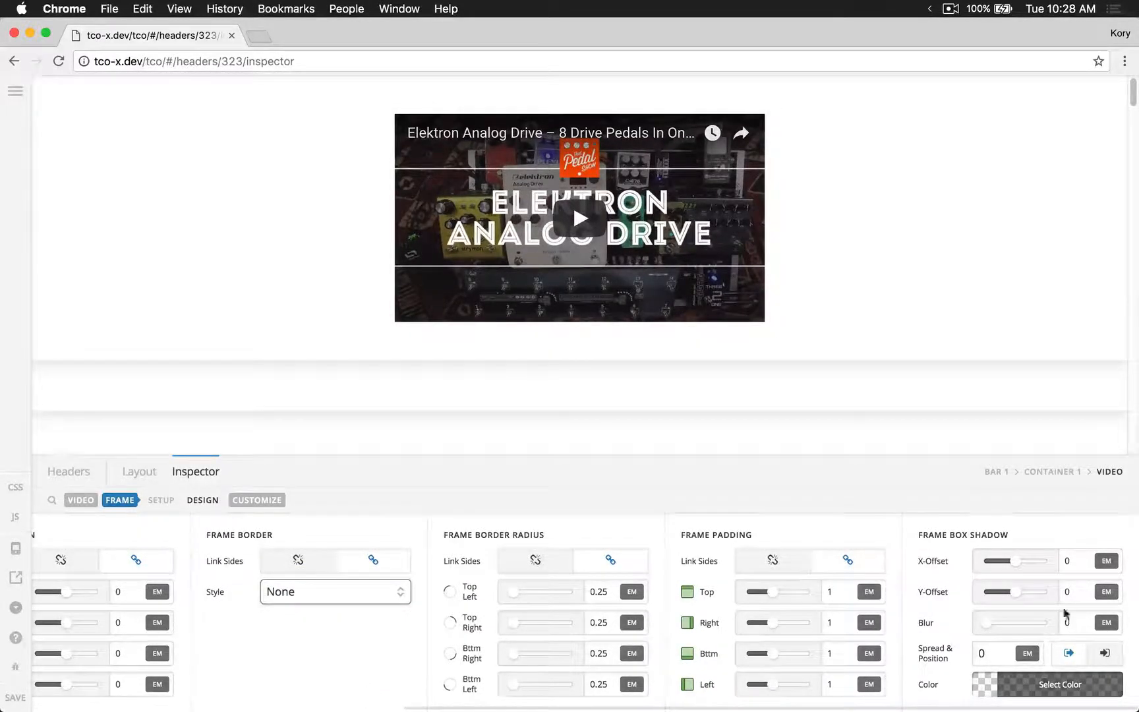
# Set the frame box shadow's Y-offset to 0.25 em and its blur to 0.5 em
pyautogui.click(1080, 589)
pyautogui.write('.5')
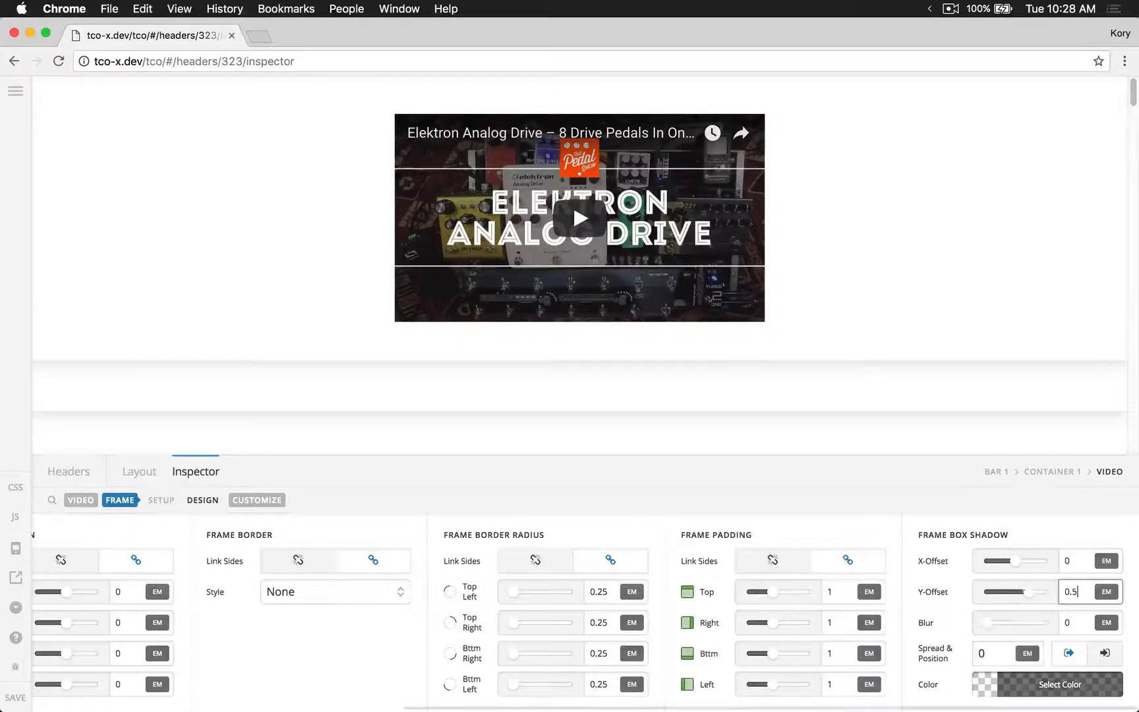
pyautogui.click(1079, 622)
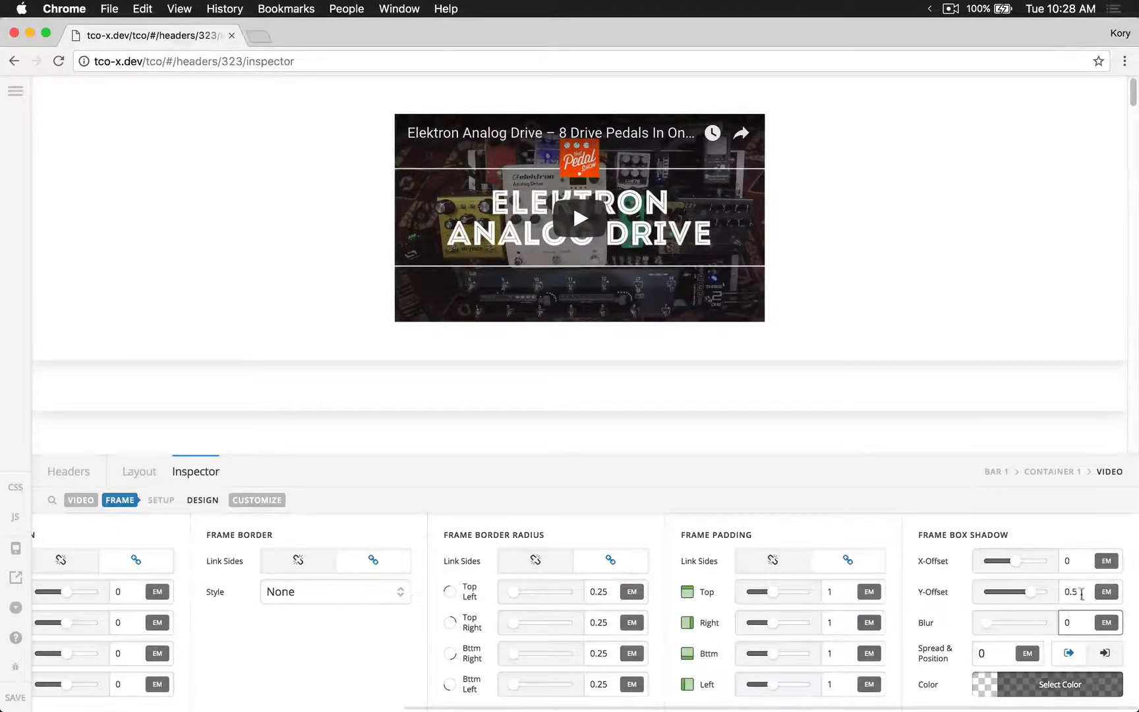
pyautogui.click(1072, 593)
pyautogui.click(1077, 619)
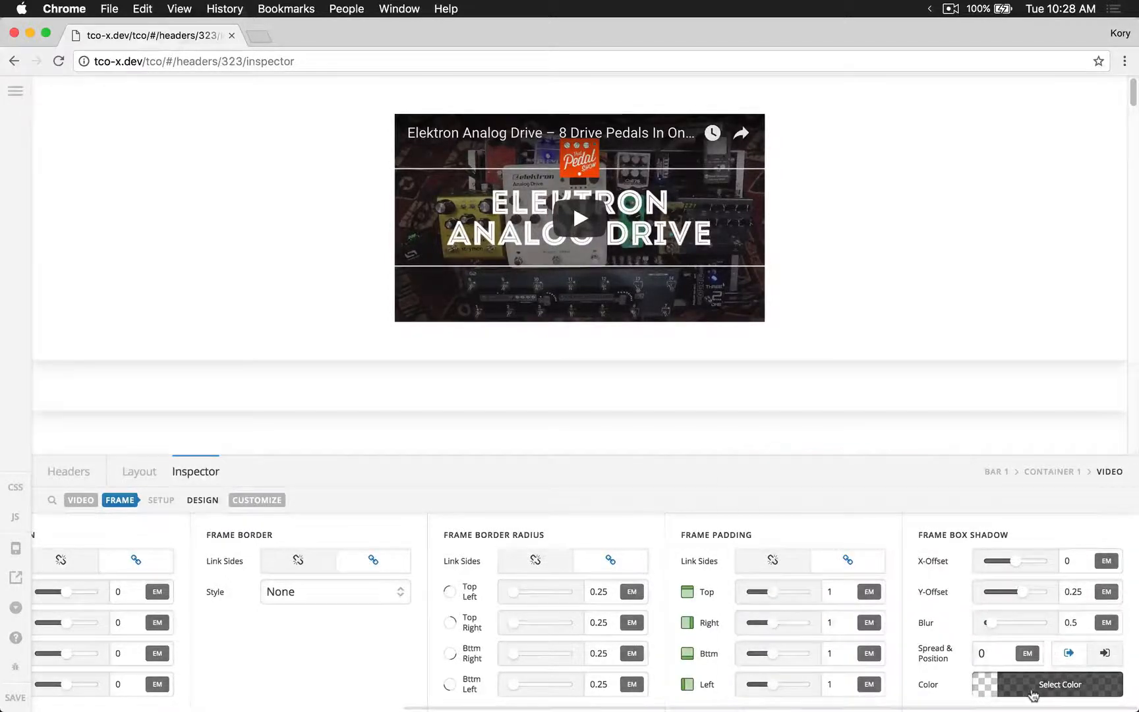
# Set the frame box shadow's color to semi-transparent black, rgba(0, 0, 0, 0.19)
pyautogui.click(1060, 685)
pyautogui.click(777, 638)
pyautogui.moveTo(777, 638); pyautogui.dragTo(793, 638)
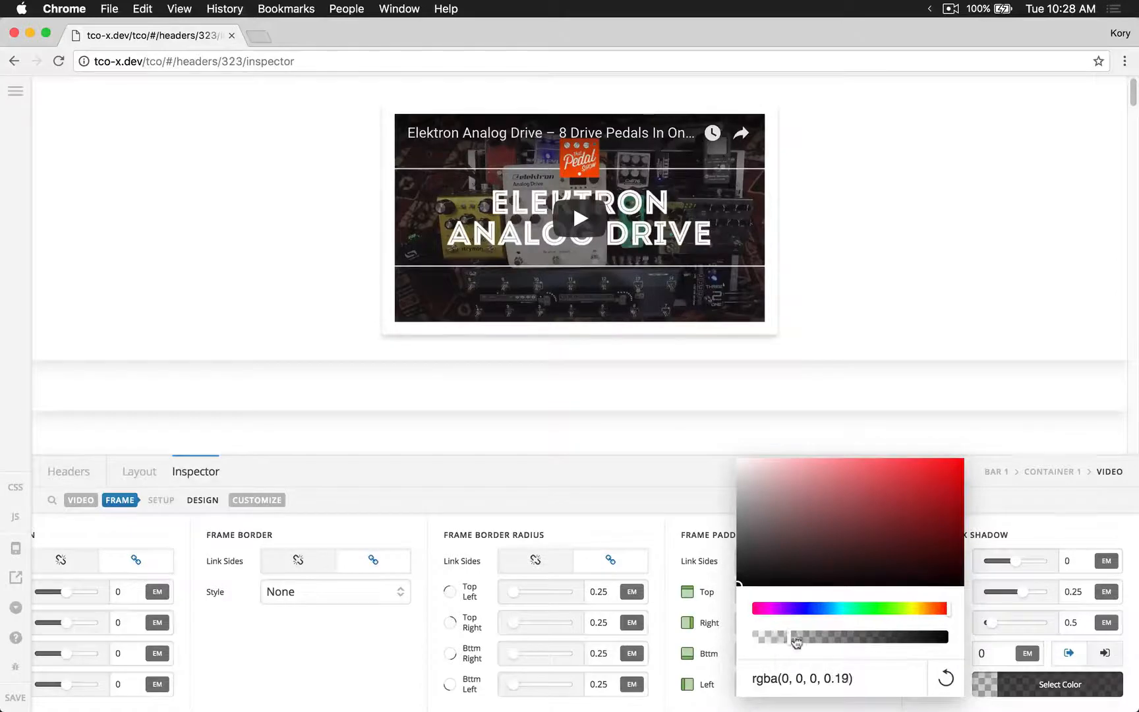
pyautogui.click(1042, 688)
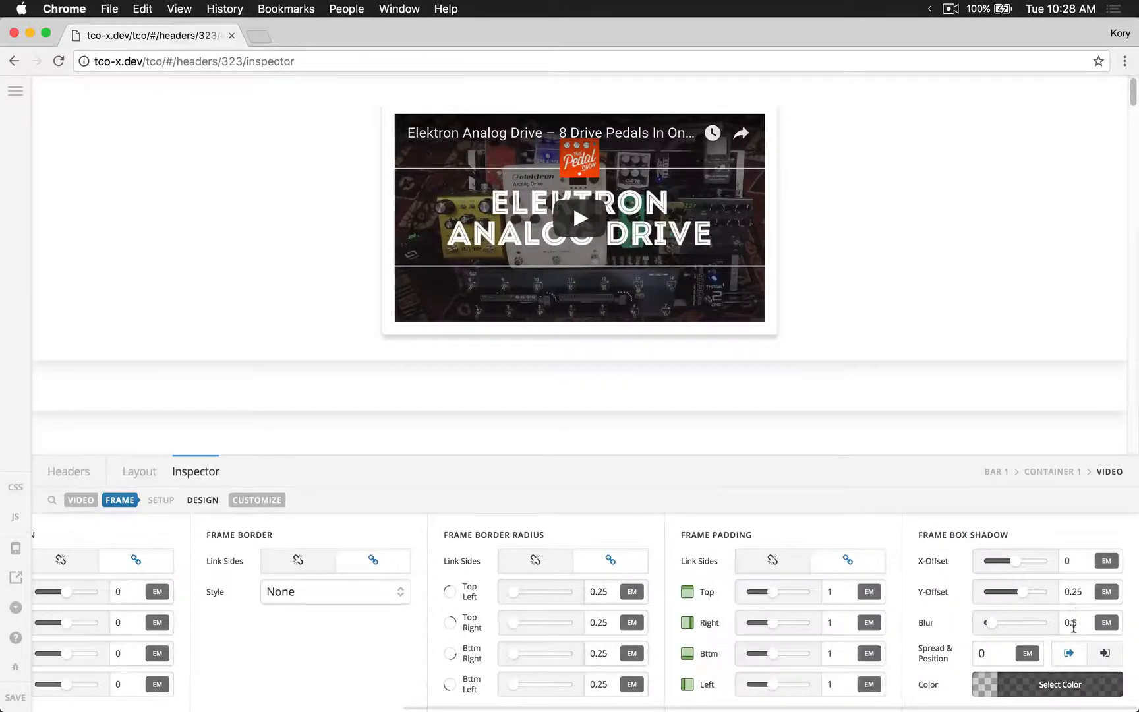
# Increase the frame box shadow's blur to 2 em and darken its black color to about 0.29 opacity
pyautogui.write('1.5')
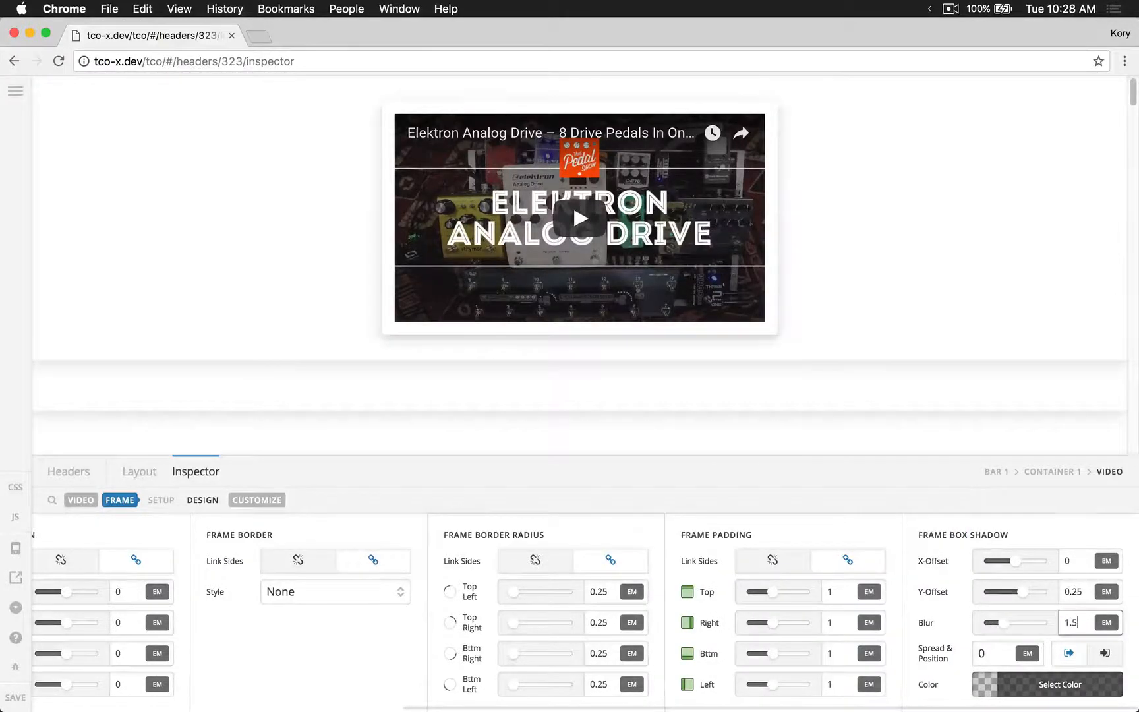
pyautogui.doubleClick(1071, 622)
pyautogui.write('2')
pyautogui.click(1043, 683)
pyautogui.click(804, 638)
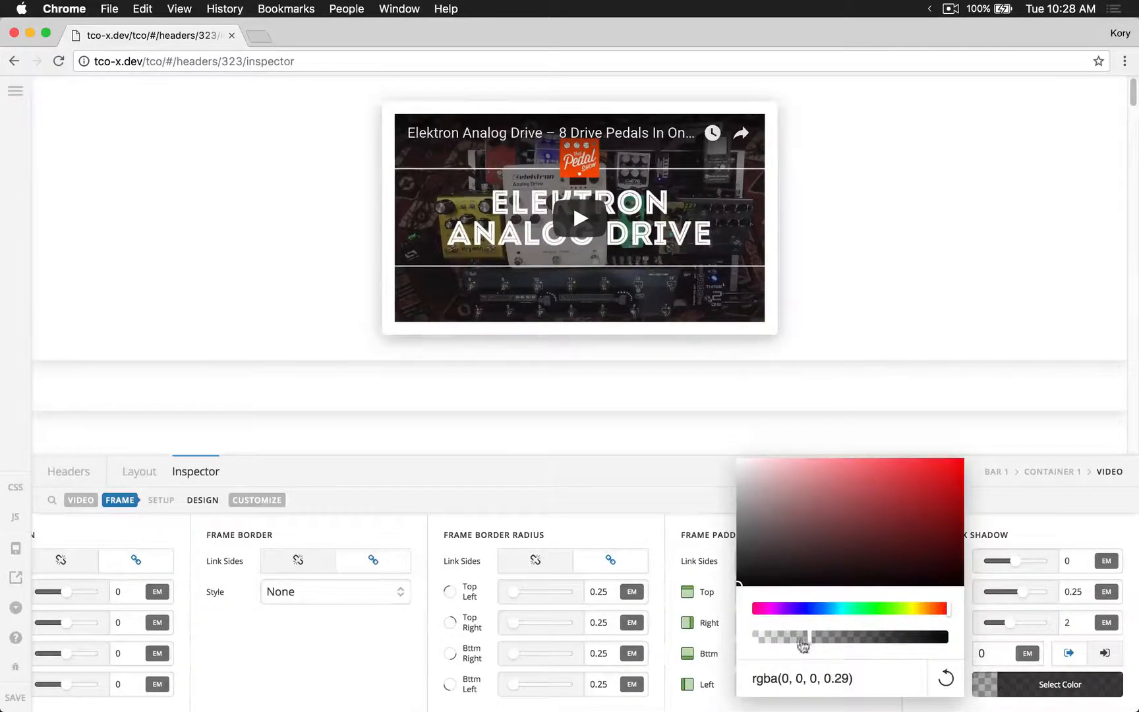
pyautogui.moveTo(803, 638); pyautogui.dragTo(801, 638)
pyautogui.click(1000, 699)
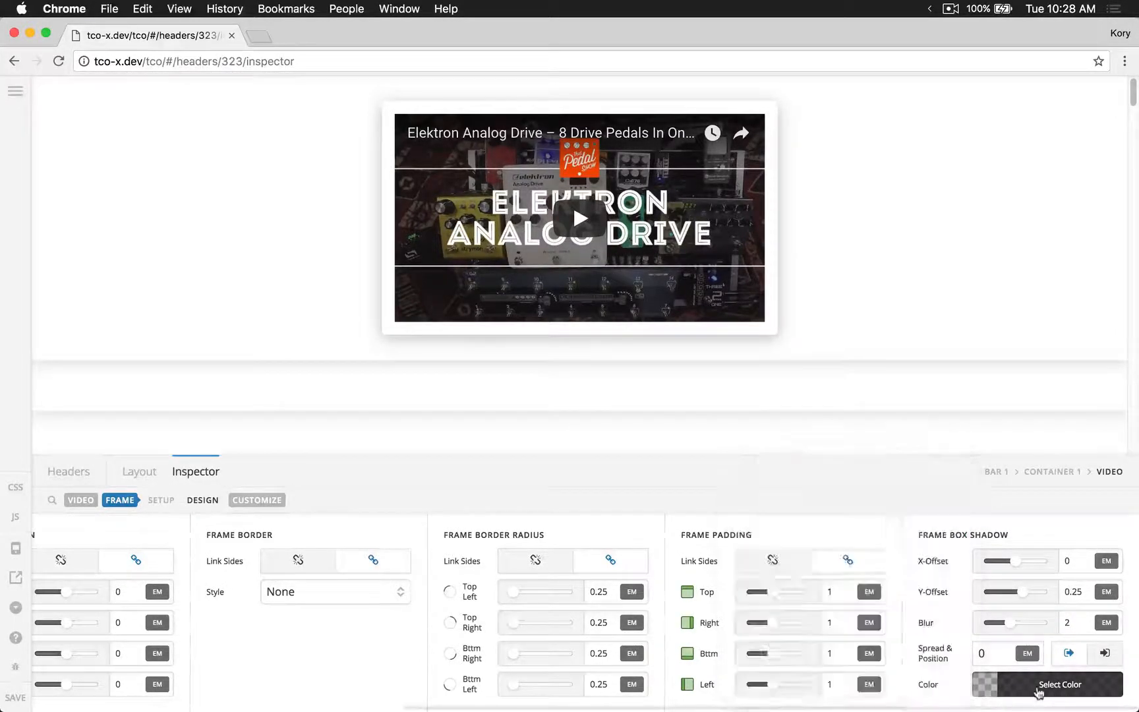
# Set the linked frame padding to 1.5 em on all sides
pyautogui.hscroll(-3, 824, 646)
pyautogui.click(935, 593)
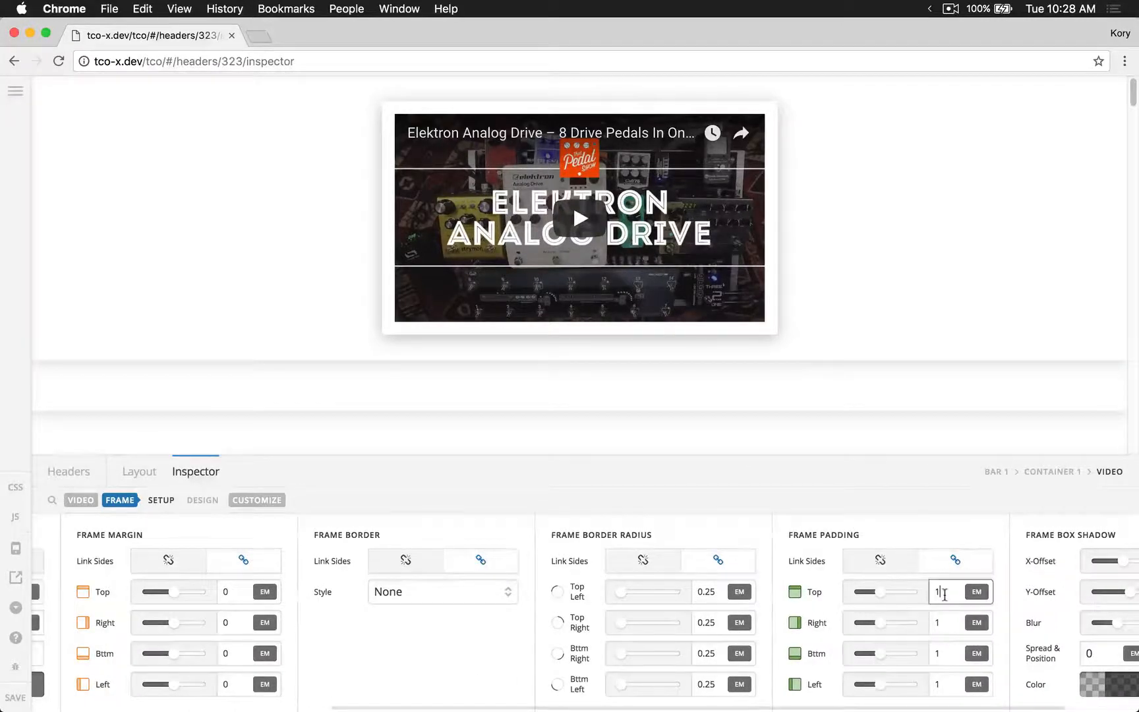
pyautogui.write('.5')
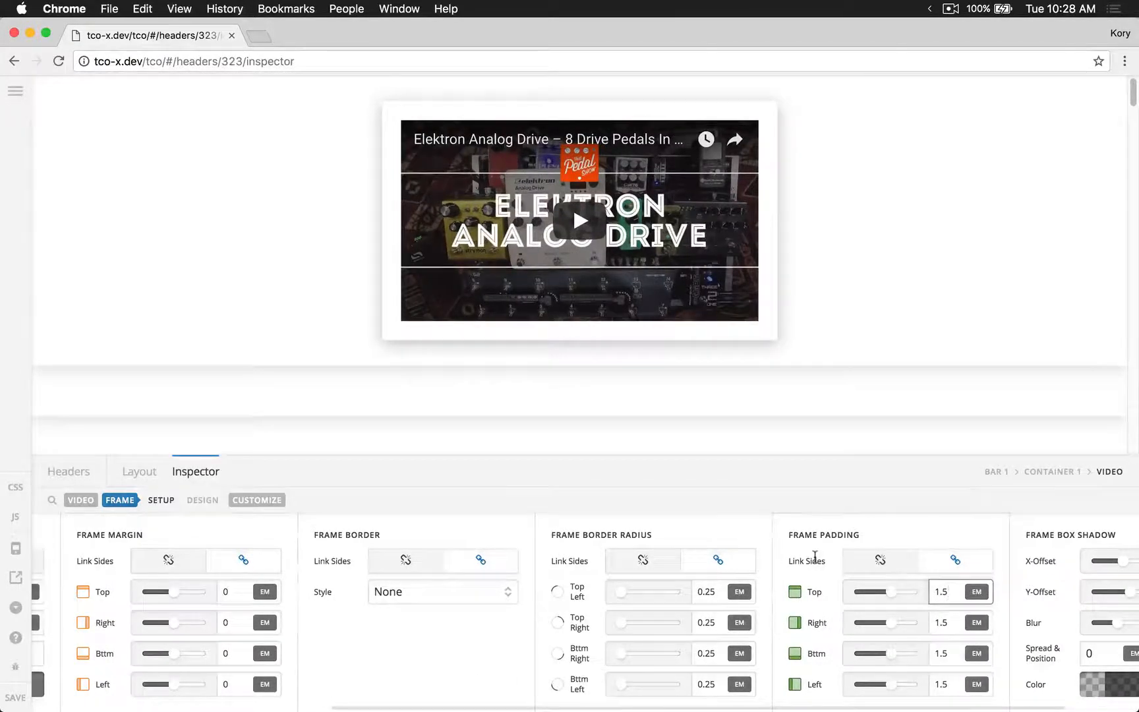
# Switch the frame box shadow's position to inset and set its blur to 1 em
pyautogui.hscroll(3, 815, 557)
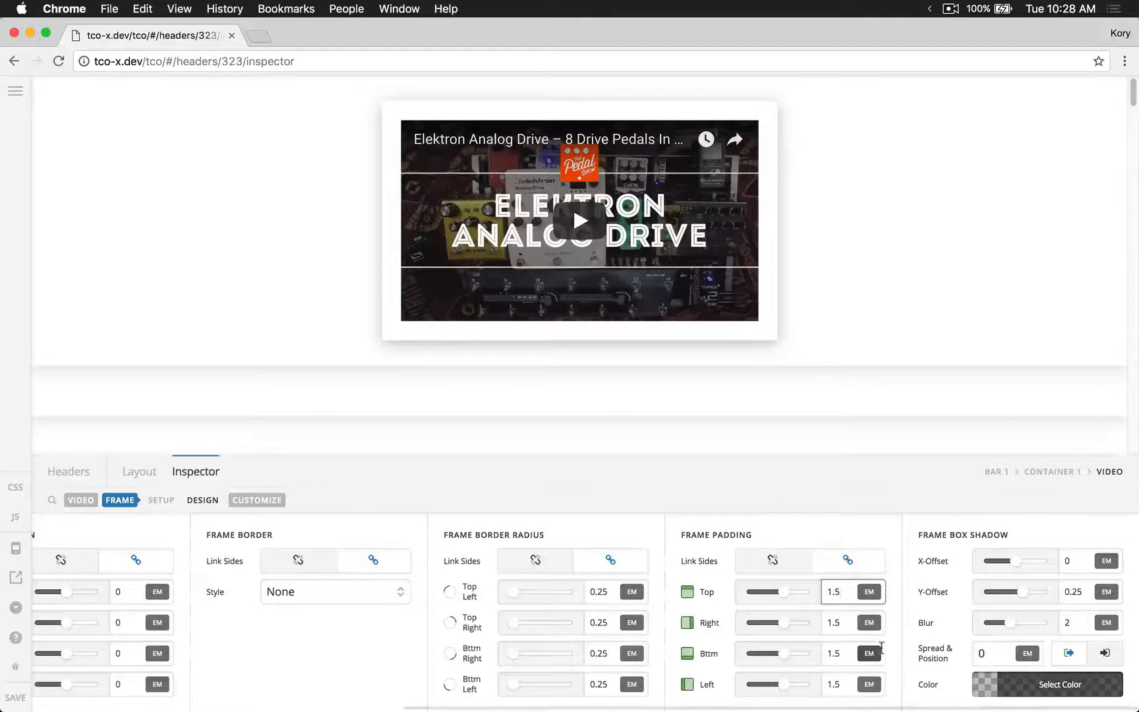
pyautogui.click(1104, 653)
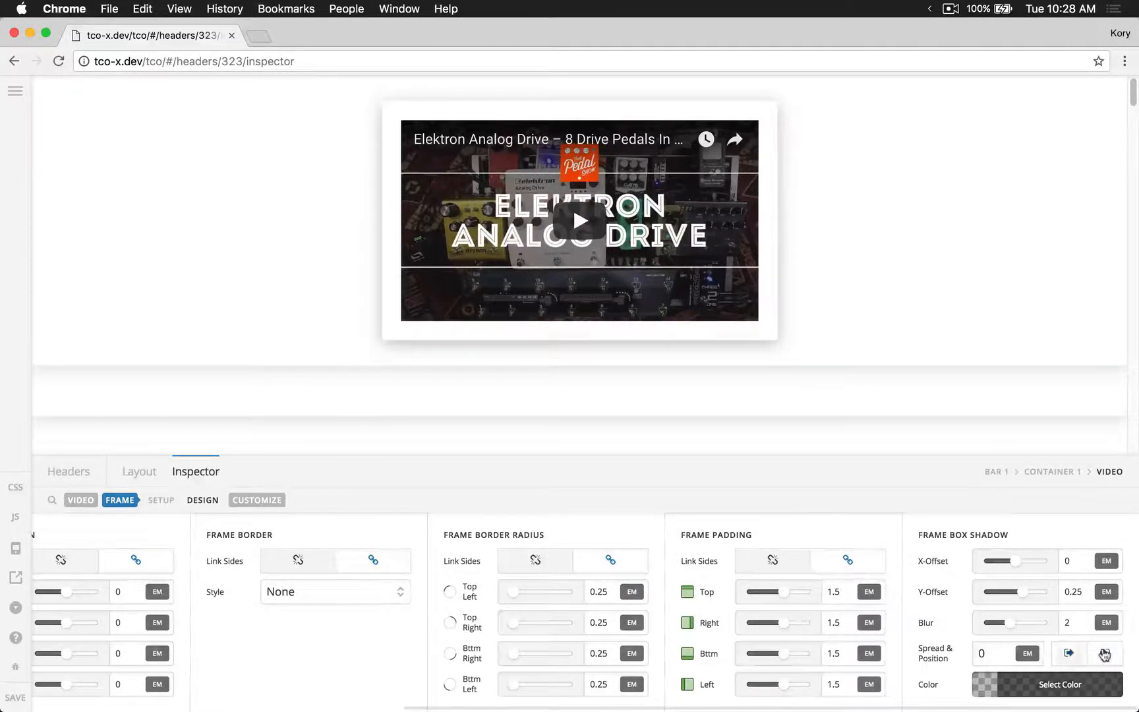
pyautogui.click(1075, 624)
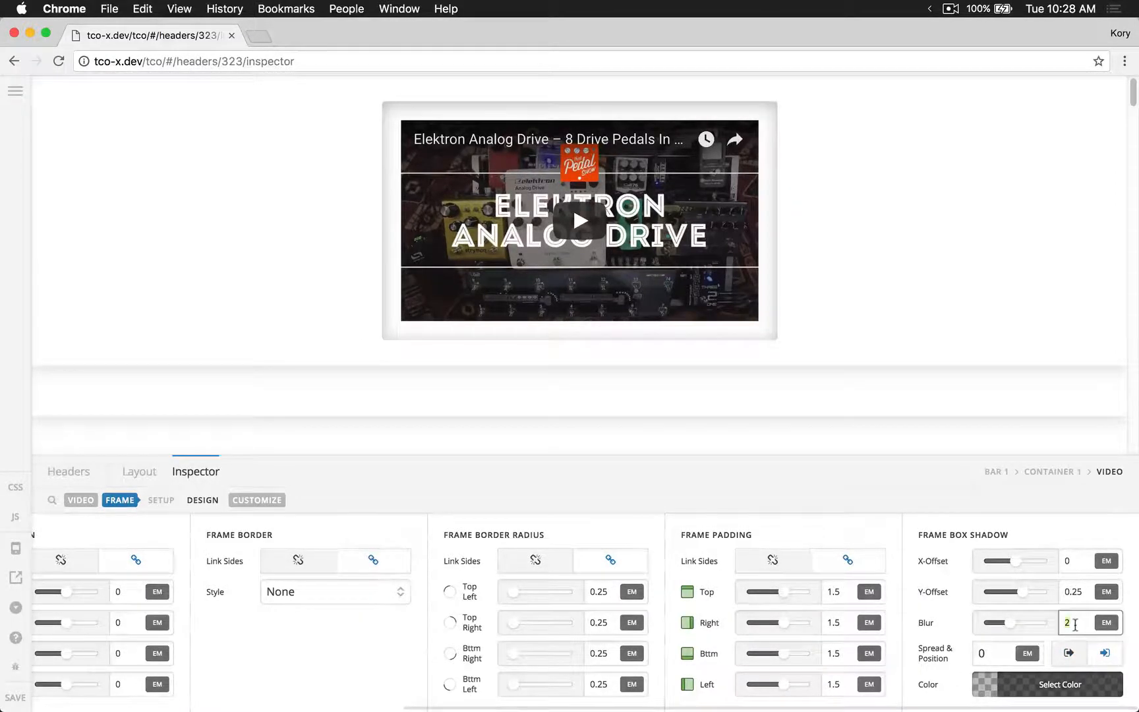
pyautogui.write('1')
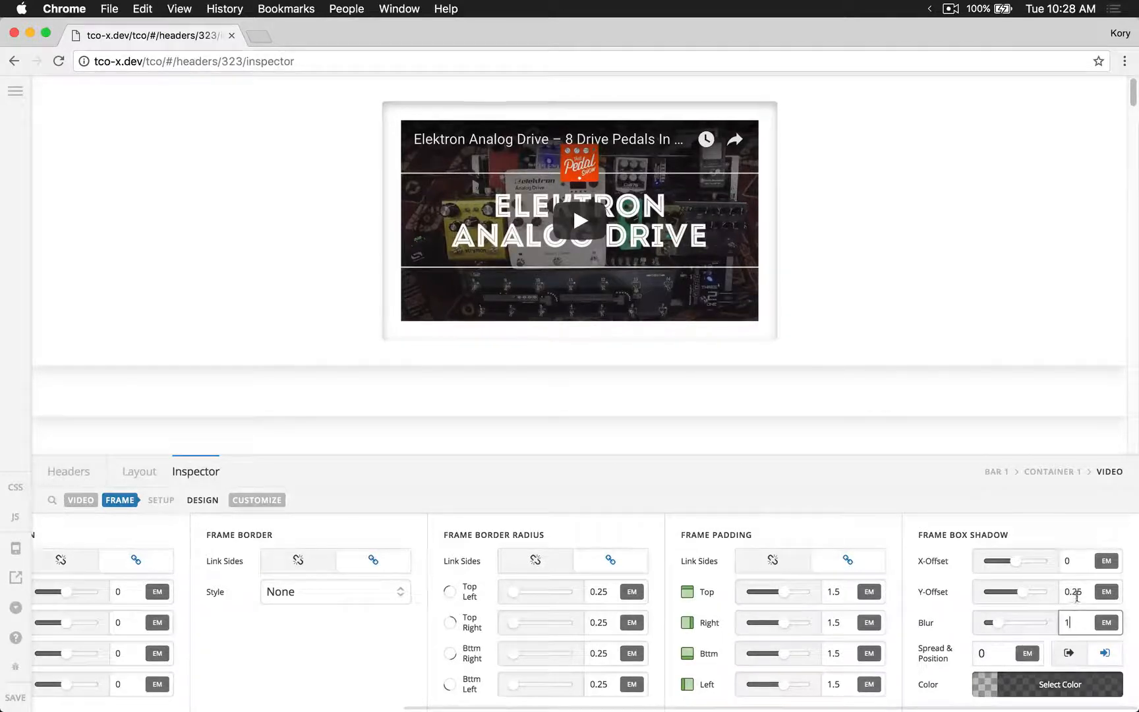
pyautogui.click(1077, 591)
# Lighten the inset frame box shadow's color to rgba(0, 0, 0, 0.11)
pyautogui.click(1052, 685)
pyautogui.click(781, 638)
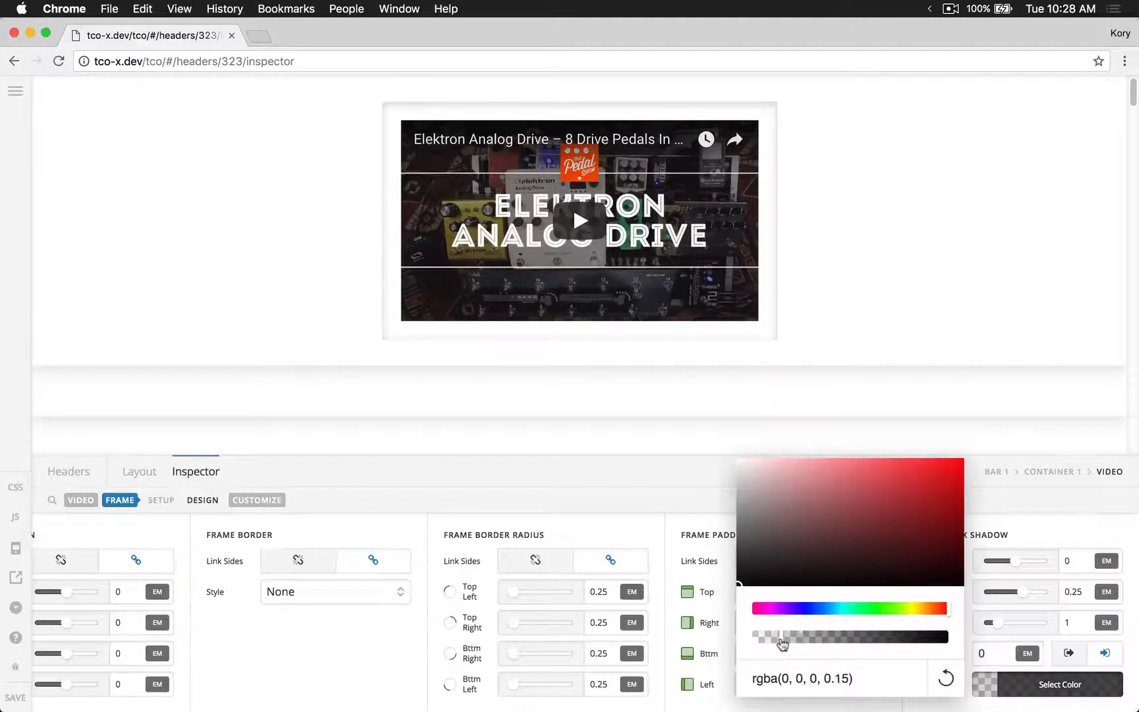
pyautogui.moveTo(777, 642)
pyautogui.mouseDown()
pyautogui.moveTo(763, 640)
pyautogui.moveTo(778, 641)
pyautogui.mouseUp()
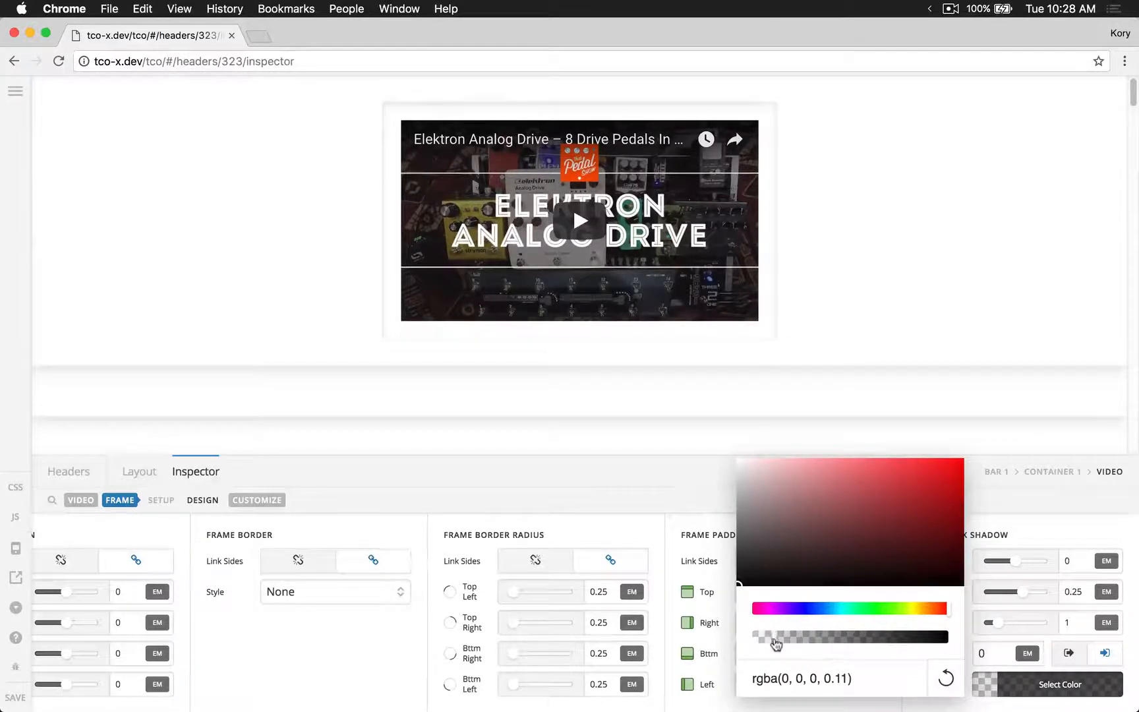
pyautogui.click(1081, 702)
# Change the video frame's background to light gray, rgb(244, 244, 244)
pyautogui.click(161, 500)
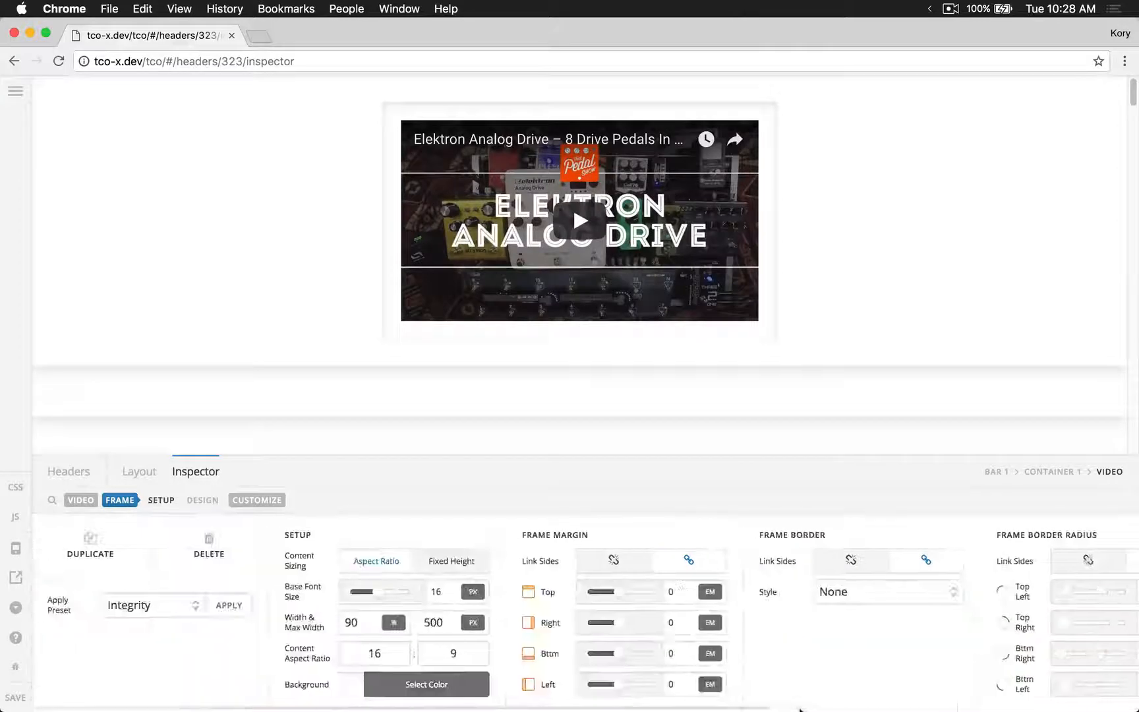
pyautogui.click(422, 684)
pyautogui.moveTo(505, 440); pyautogui.dragTo(491, 434)
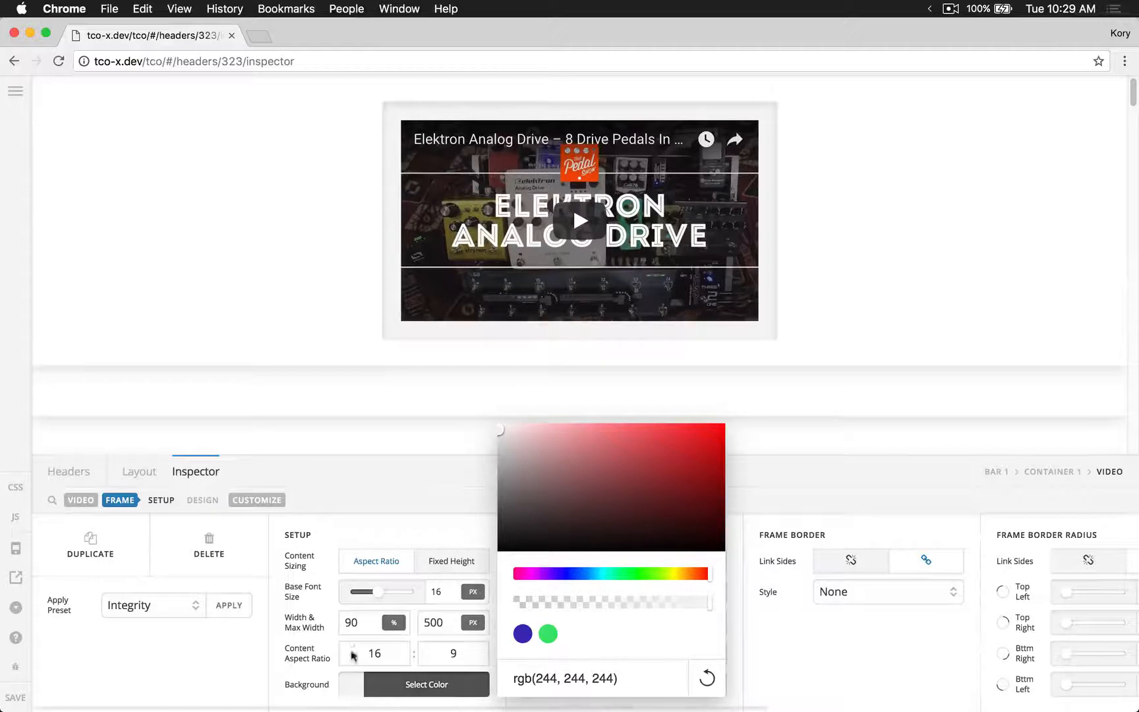
pyautogui.click(397, 691)
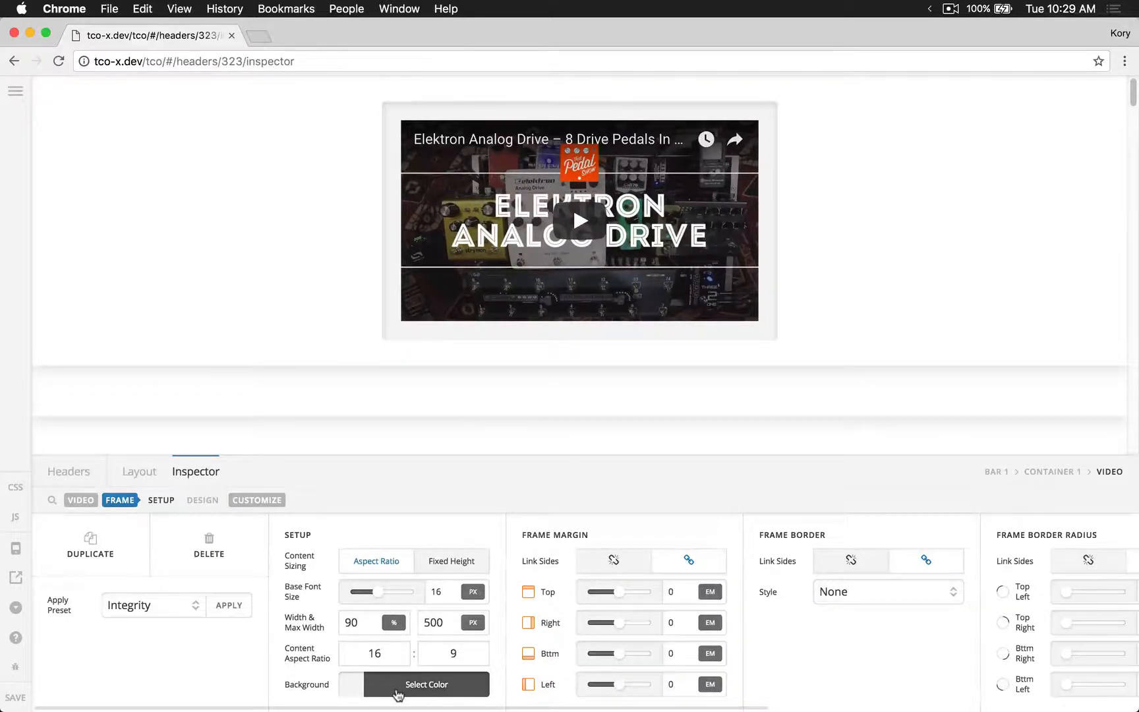
# Give the frame a Solid border in light gray, rgb(212, 212, 212)
pyautogui.hscroll(5, 396, 692)
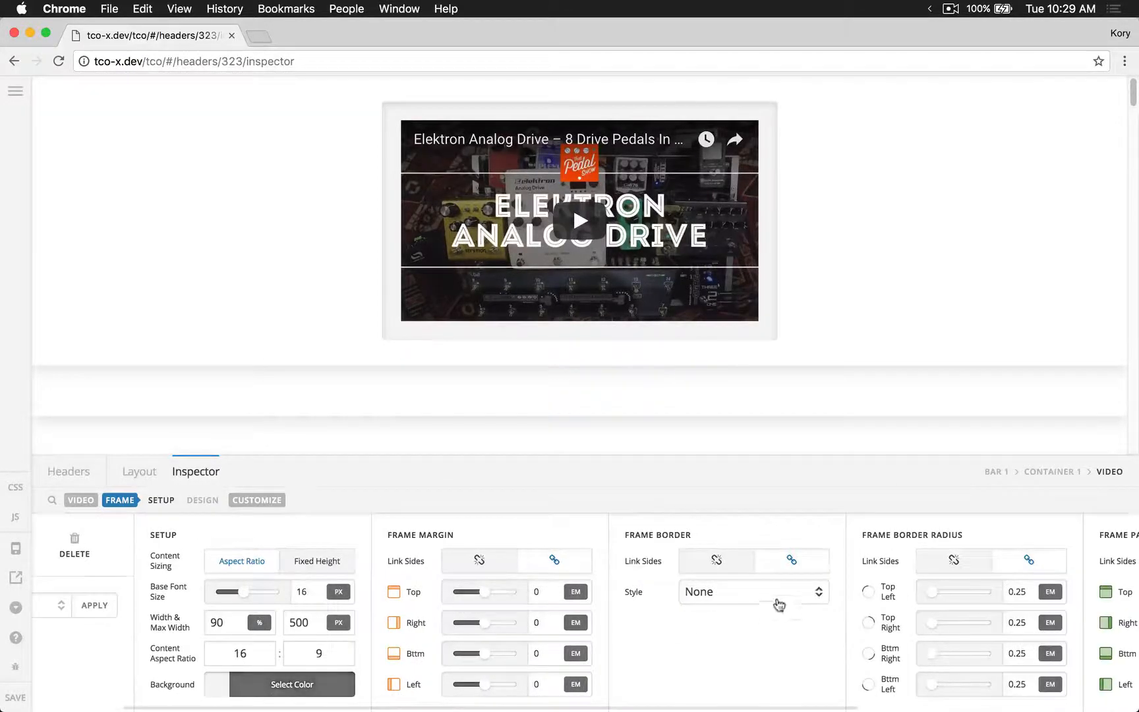
pyautogui.click(741, 593)
pyautogui.click(735, 606)
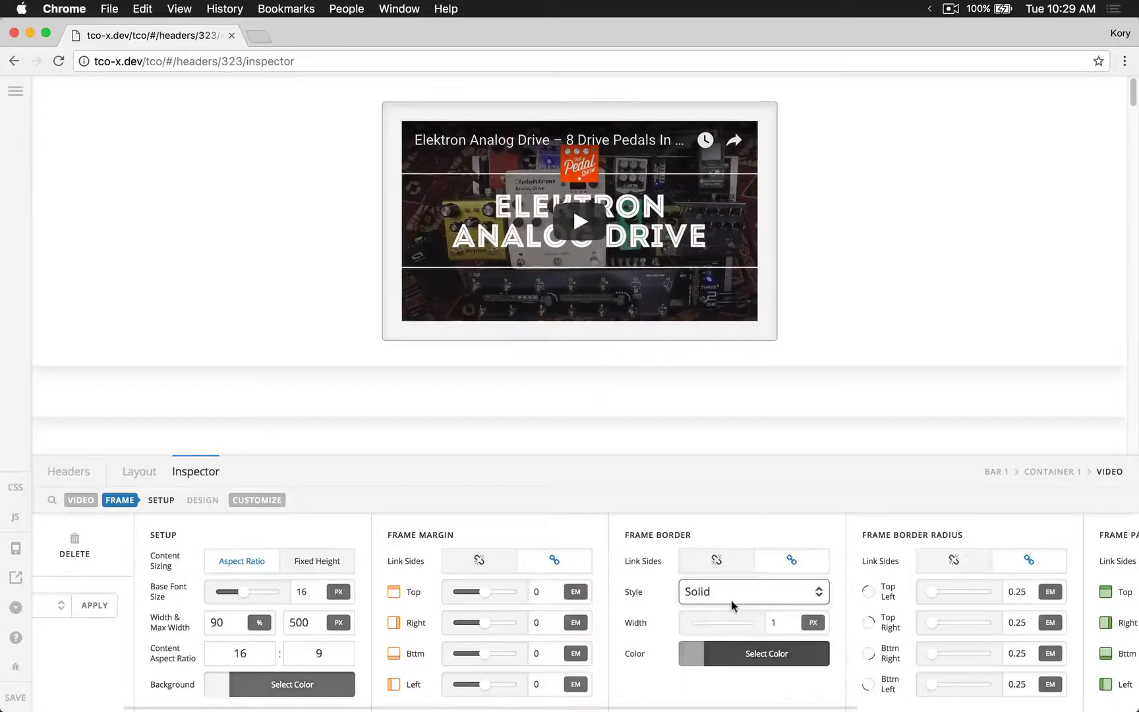
pyautogui.click(755, 664)
pyautogui.moveTo(857, 513); pyautogui.dragTo(830, 455)
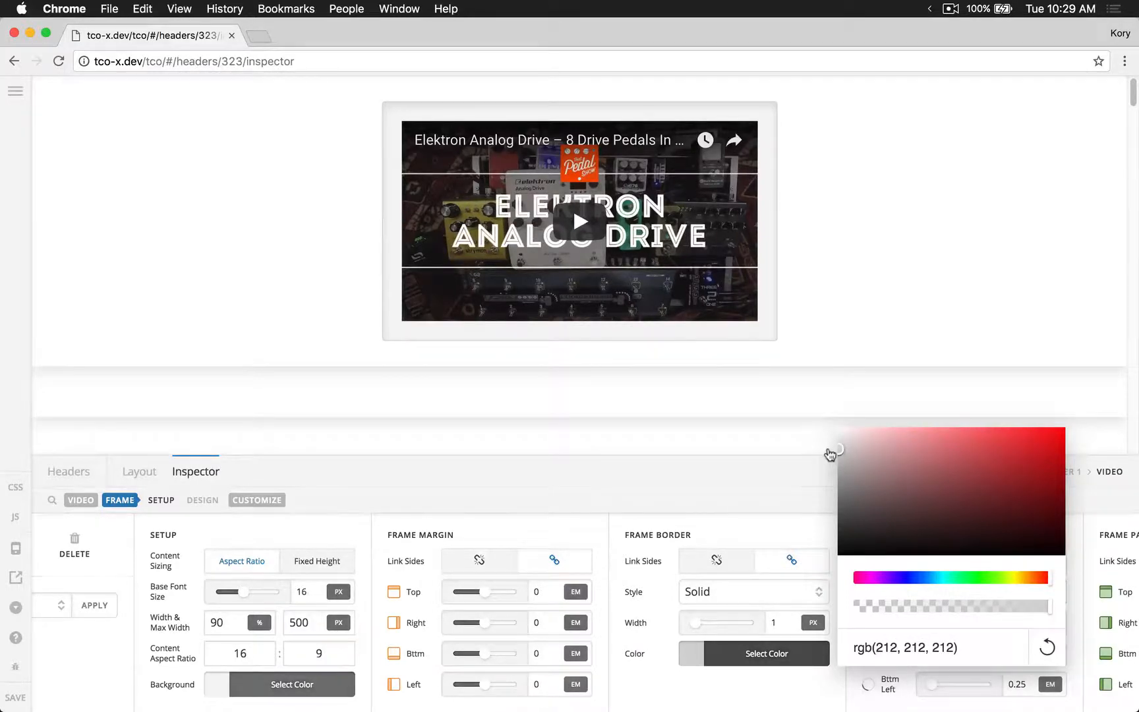
pyautogui.click(726, 658)
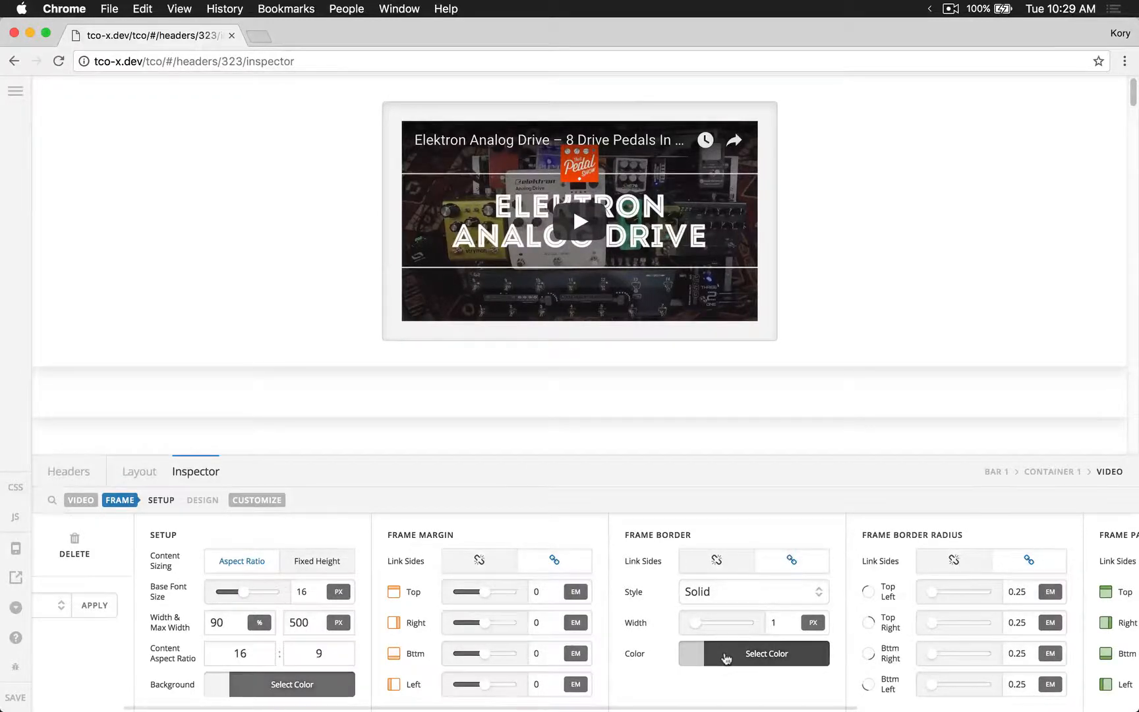
# Set the frame padding to 0 em on all sides and make the box shadow color fully transparent
pyautogui.hscroll(8, 847, 692)
pyautogui.doubleClick(835, 591)
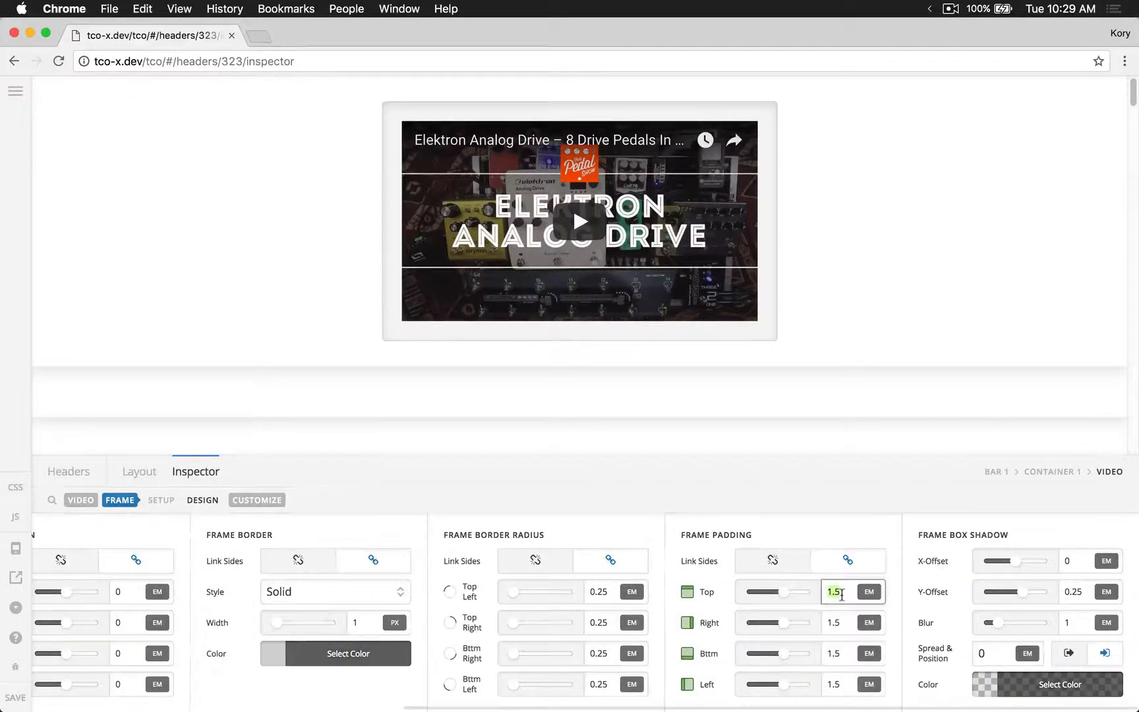
pyautogui.write('0')
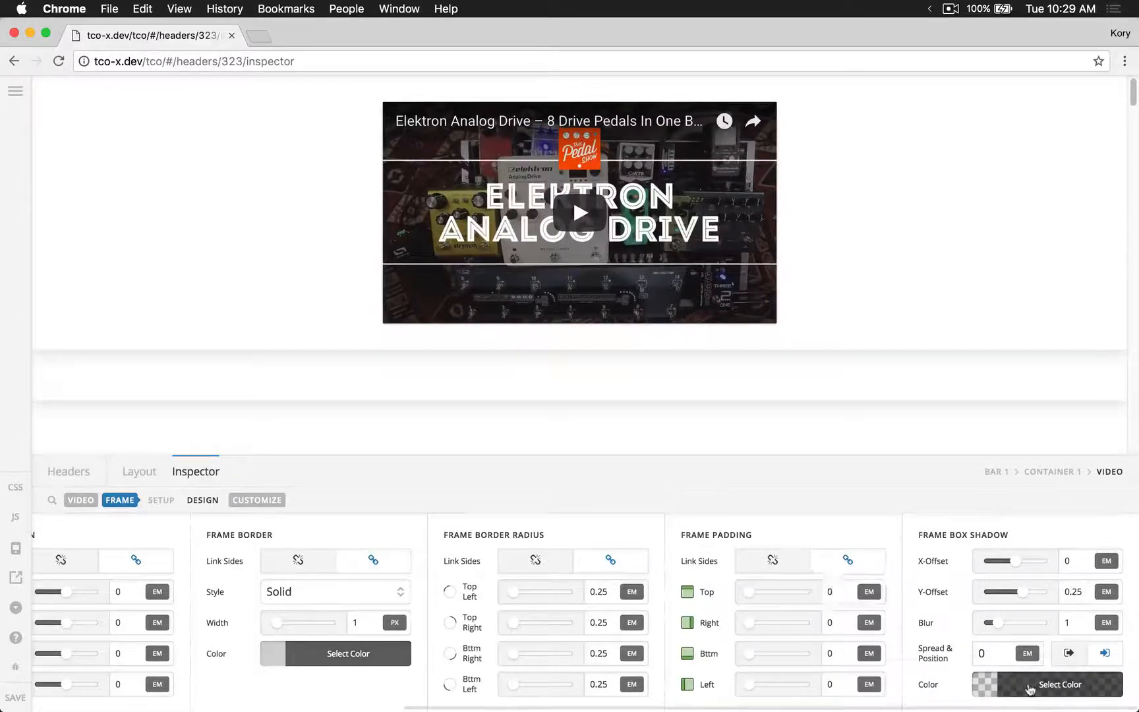
pyautogui.click(1028, 684)
pyautogui.moveTo(773, 637); pyautogui.dragTo(683, 643)
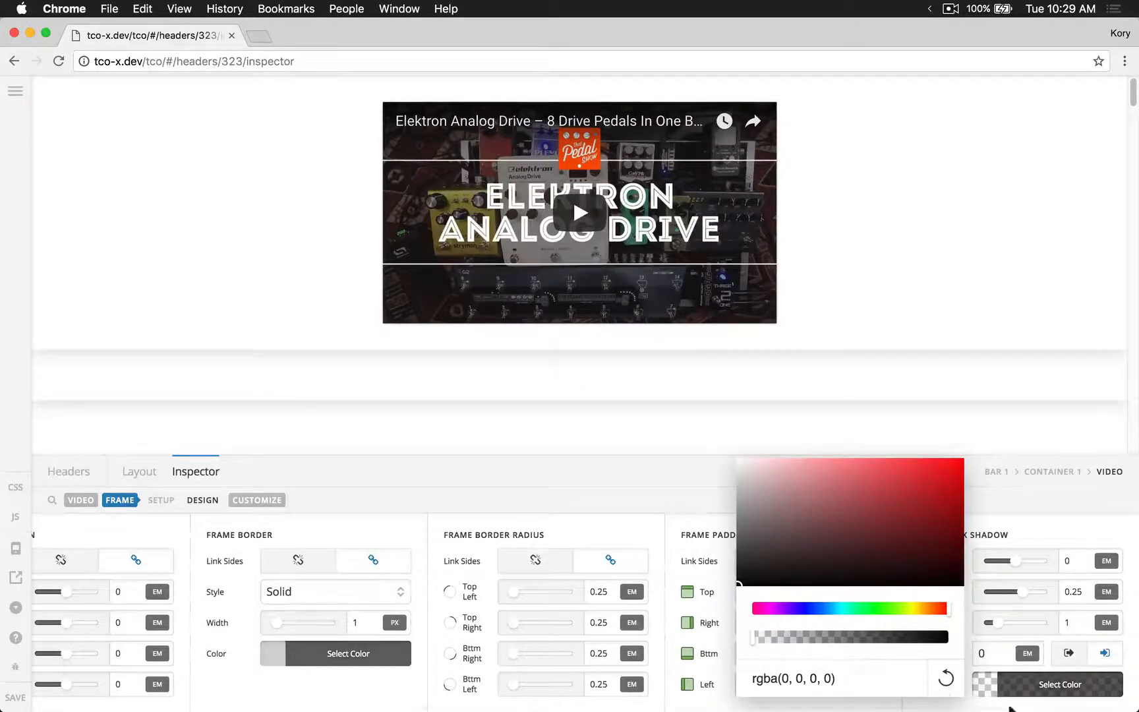
pyautogui.click(1017, 683)
# Change the frame border style to Double with a width of 6 px
pyautogui.hscroll(-10, 923, 653)
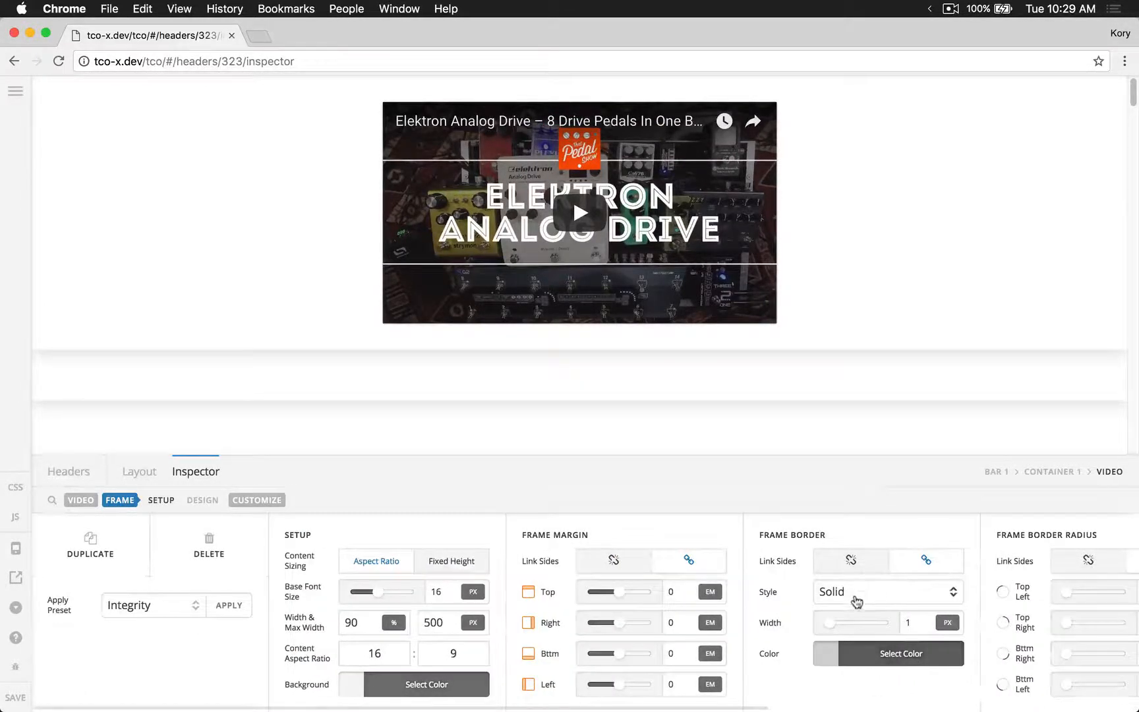
pyautogui.click(855, 594)
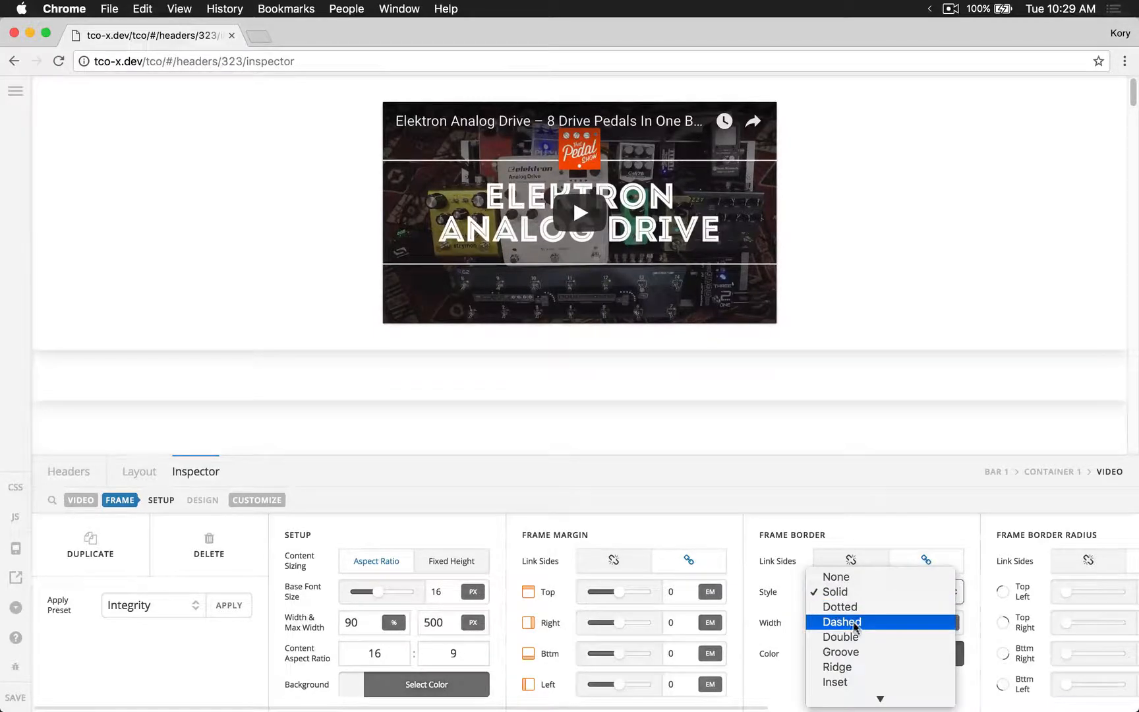
pyautogui.click(850, 636)
pyautogui.click(916, 623)
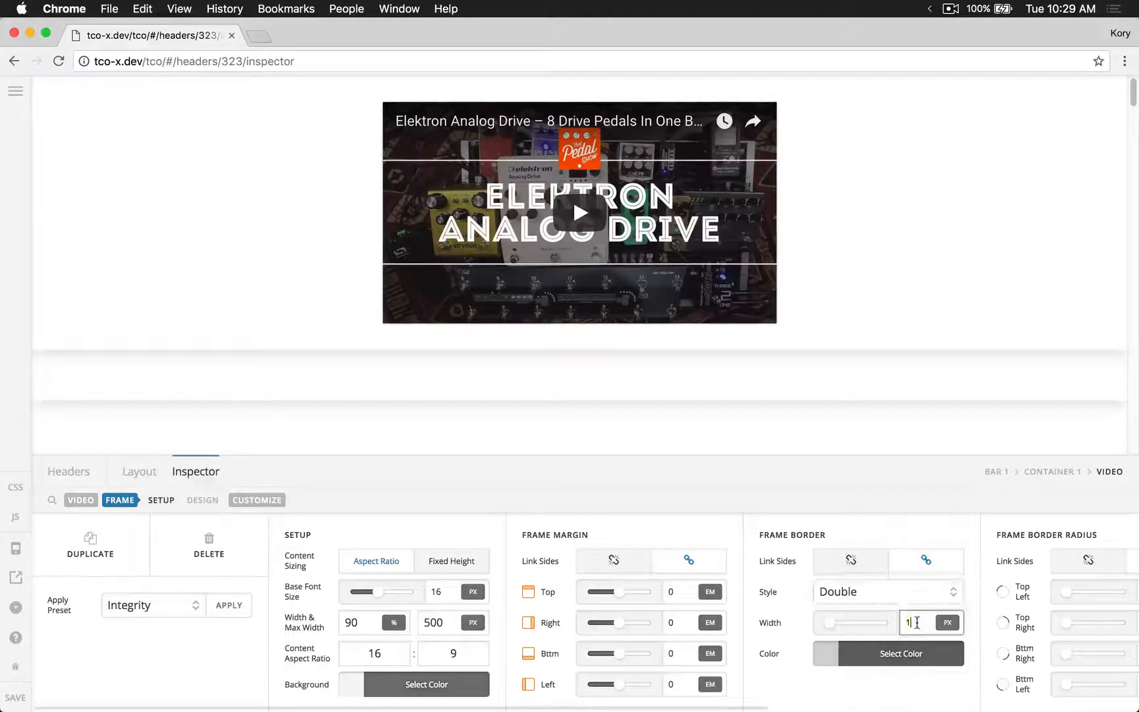
pyautogui.write('6')
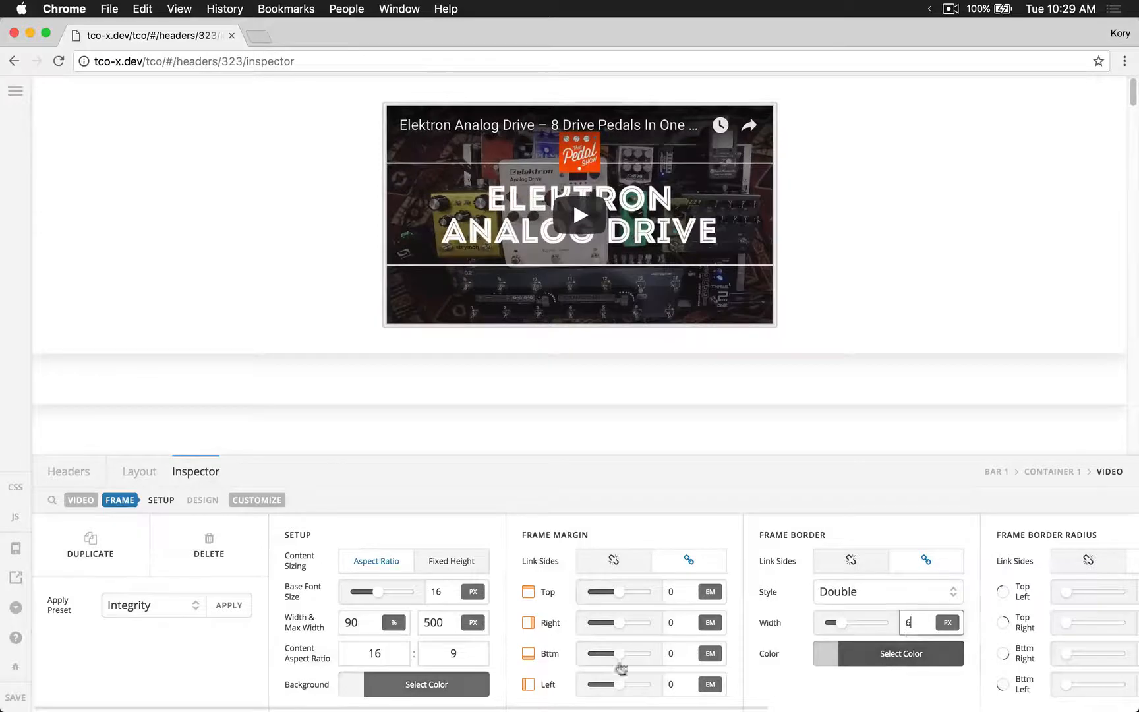
# Reset the linked frame border radius to 0 em on all four corners
pyautogui.moveTo(536, 708); pyautogui.dragTo(858, 708)
pyautogui.moveTo(679, 592); pyautogui.dragTo(664, 591)
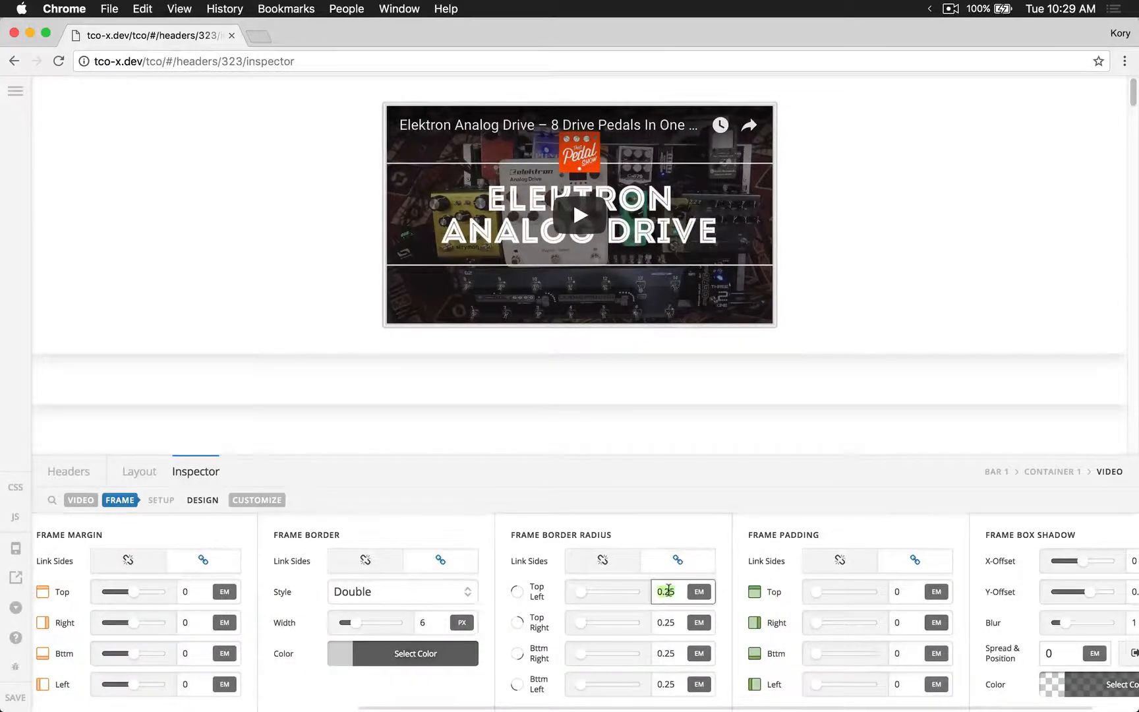
pyautogui.press('BackSpace')
pyautogui.press('BackSpace')
# Apply the saved purple-blue swatch, hsl(251, 64%, 44%), as the frame's background color
pyautogui.hscroll(-7, 667, 587)
pyautogui.click(426, 684)
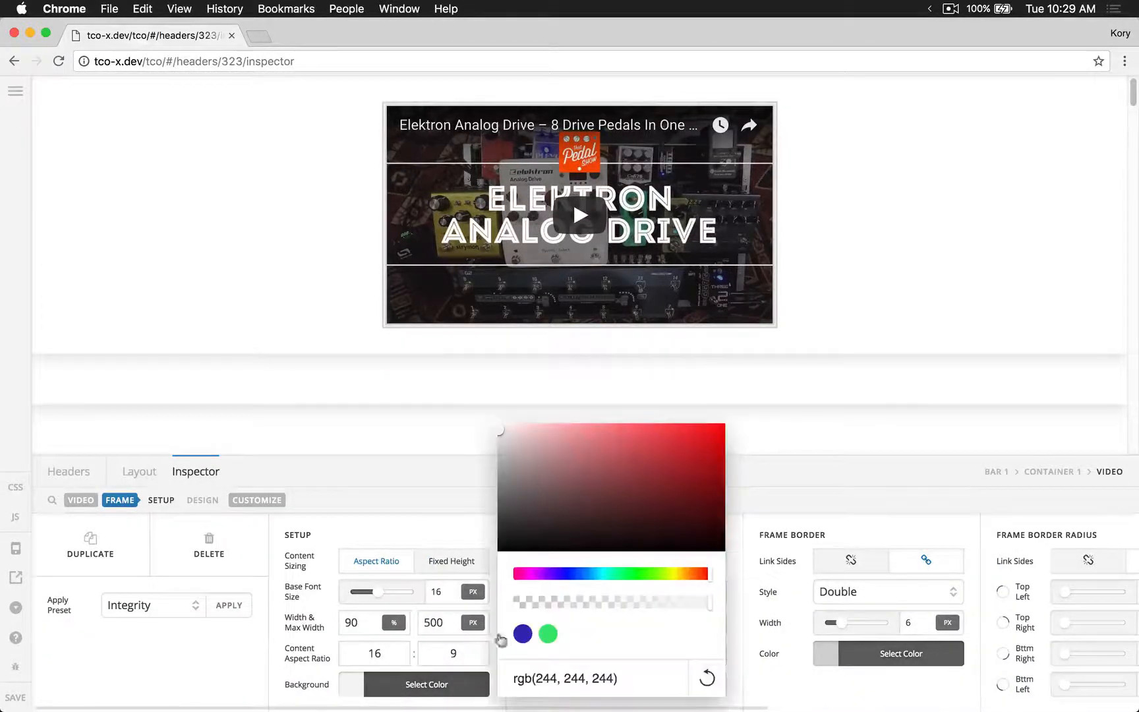
pyautogui.click(604, 480)
pyautogui.moveTo(603, 481); pyautogui.dragTo(722, 435)
pyautogui.click(523, 633)
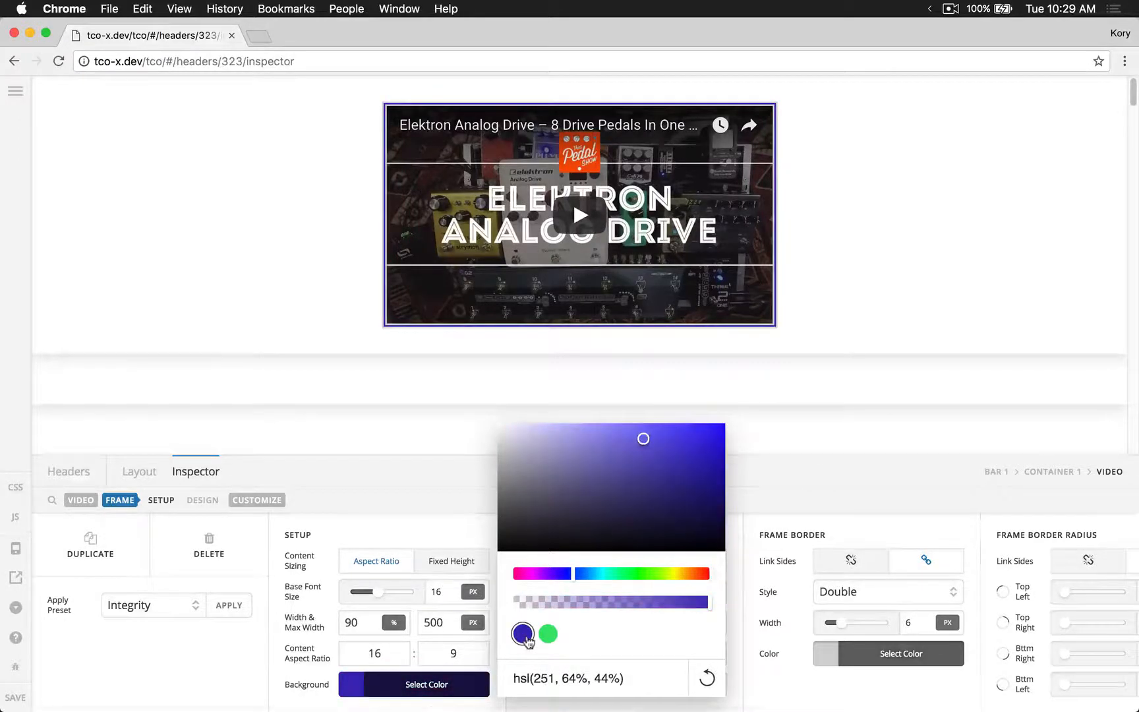
pyautogui.click(411, 693)
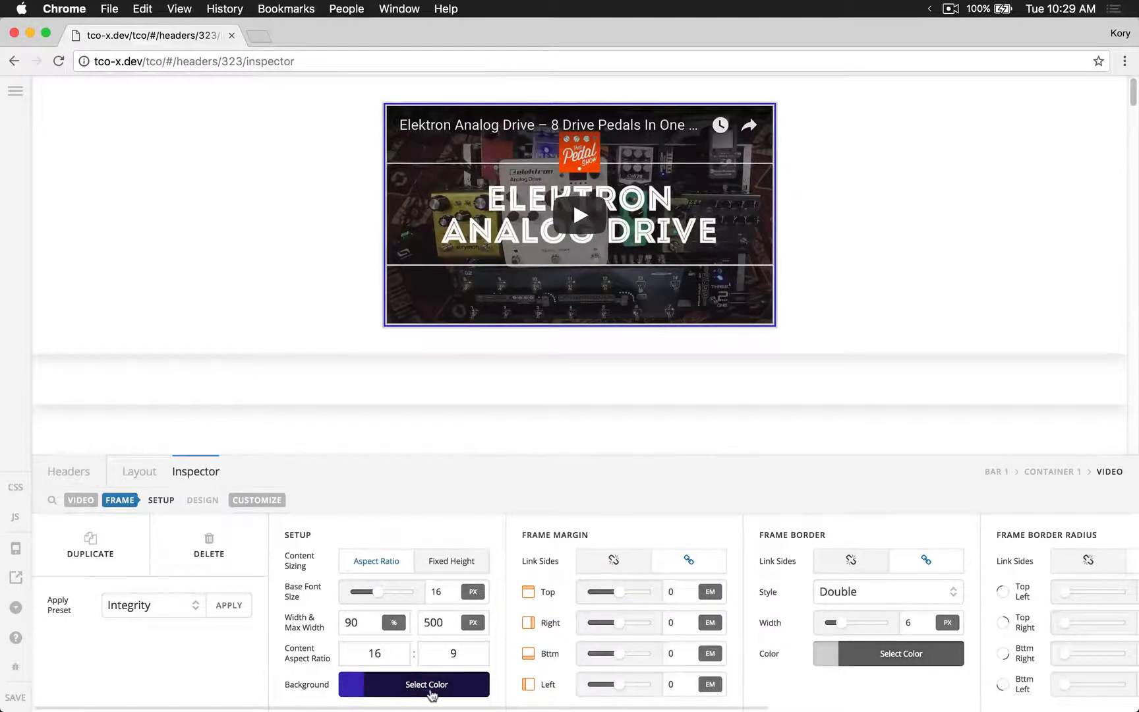
# Make the frame's background fully transparent by reducing its color's opacity to 0
pyautogui.click(429, 692)
pyautogui.moveTo(577, 600); pyautogui.dragTo(497, 614)
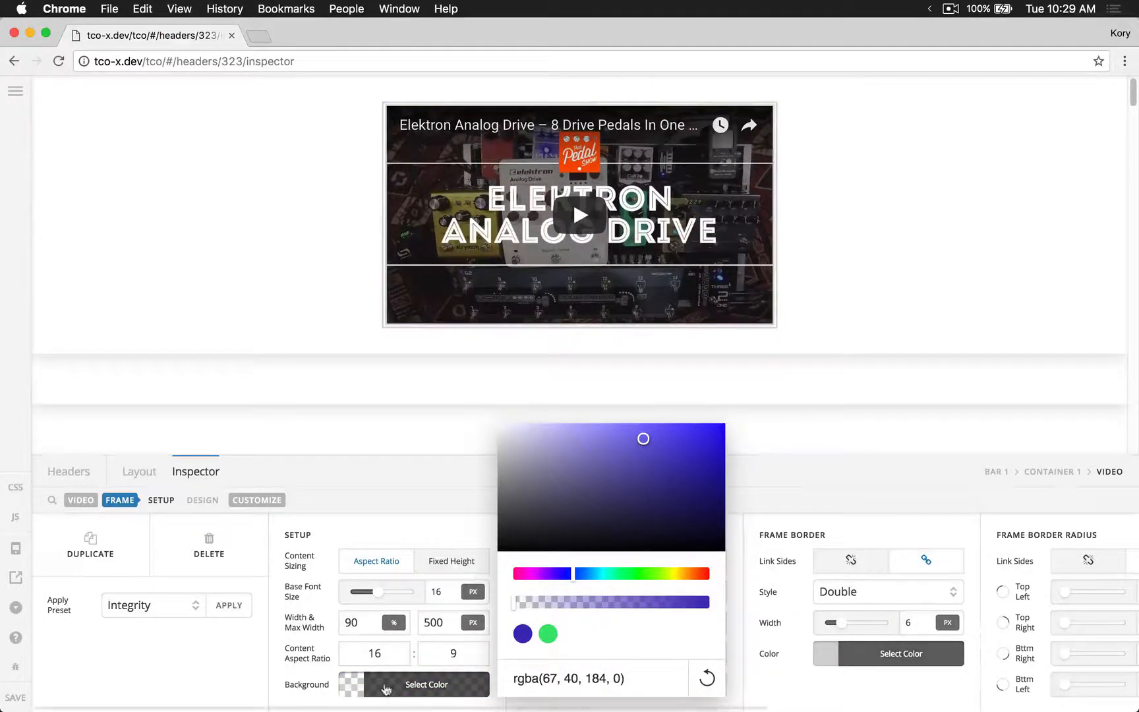
pyautogui.click(388, 689)
# Color the double frame border bright blue, rgb(3, 81, 245), and set its width to 12 px
pyautogui.hscroll(5, 653, 689)
pyautogui.click(455, 656)
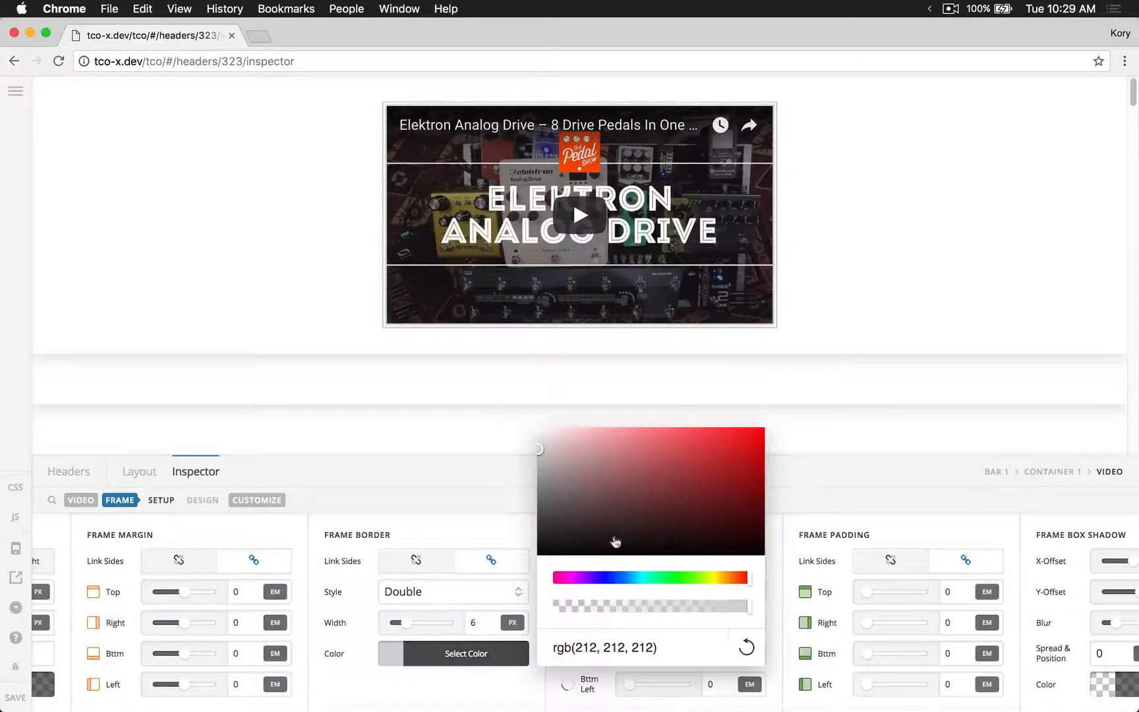
pyautogui.moveTo(698, 469)
pyautogui.mouseDown()
pyautogui.moveTo(728, 467)
pyautogui.moveTo(741, 440)
pyautogui.moveTo(691, 489)
pyautogui.mouseUp()
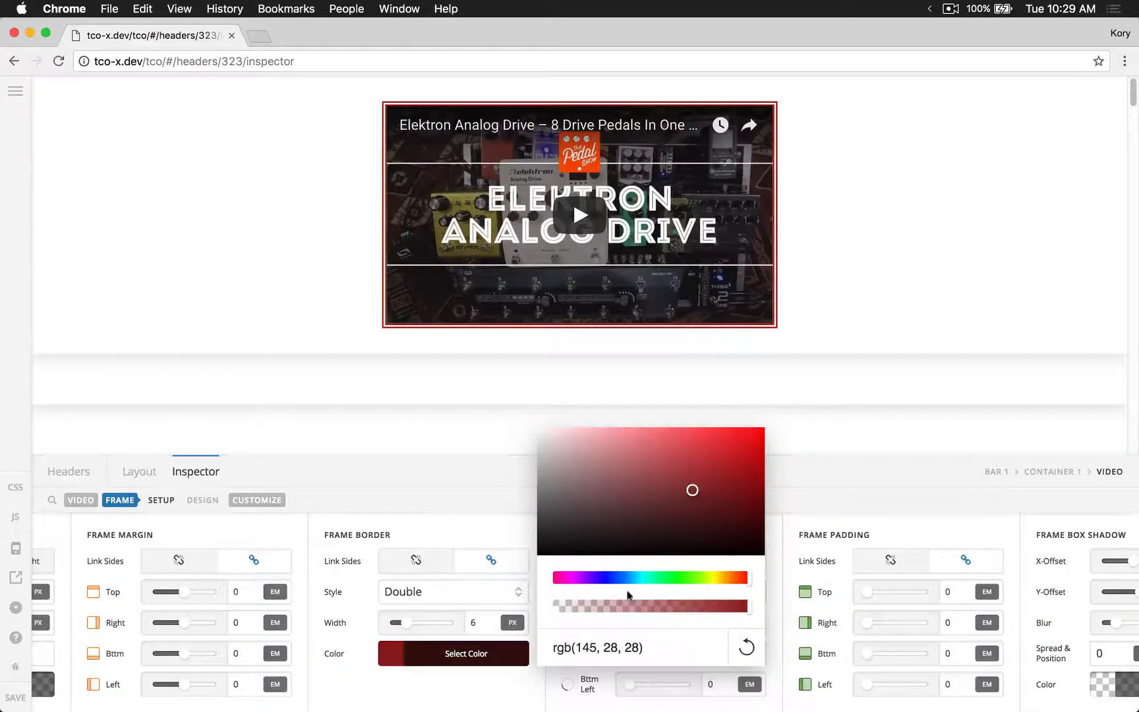
pyautogui.click(617, 579)
pyautogui.click(643, 578)
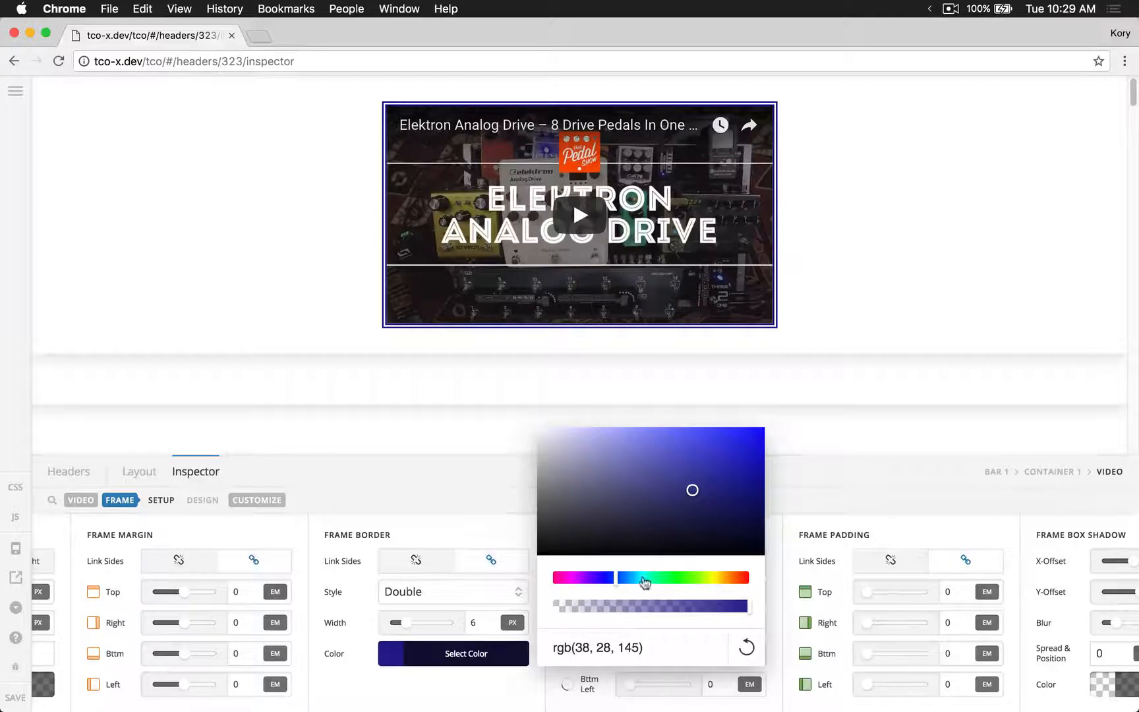
pyautogui.moveTo(643, 578); pyautogui.dragTo(631, 578)
pyautogui.moveTo(725, 455); pyautogui.dragTo(760, 437)
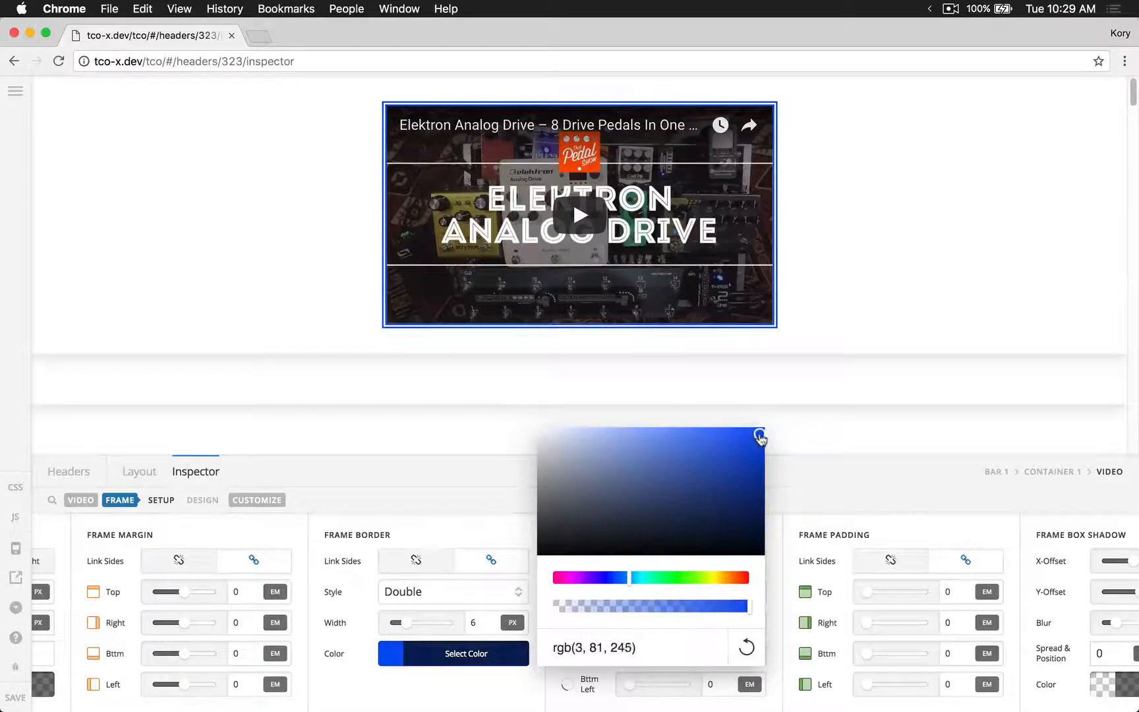
pyautogui.click(457, 656)
pyautogui.doubleClick(473, 622)
pyautogui.write('12')
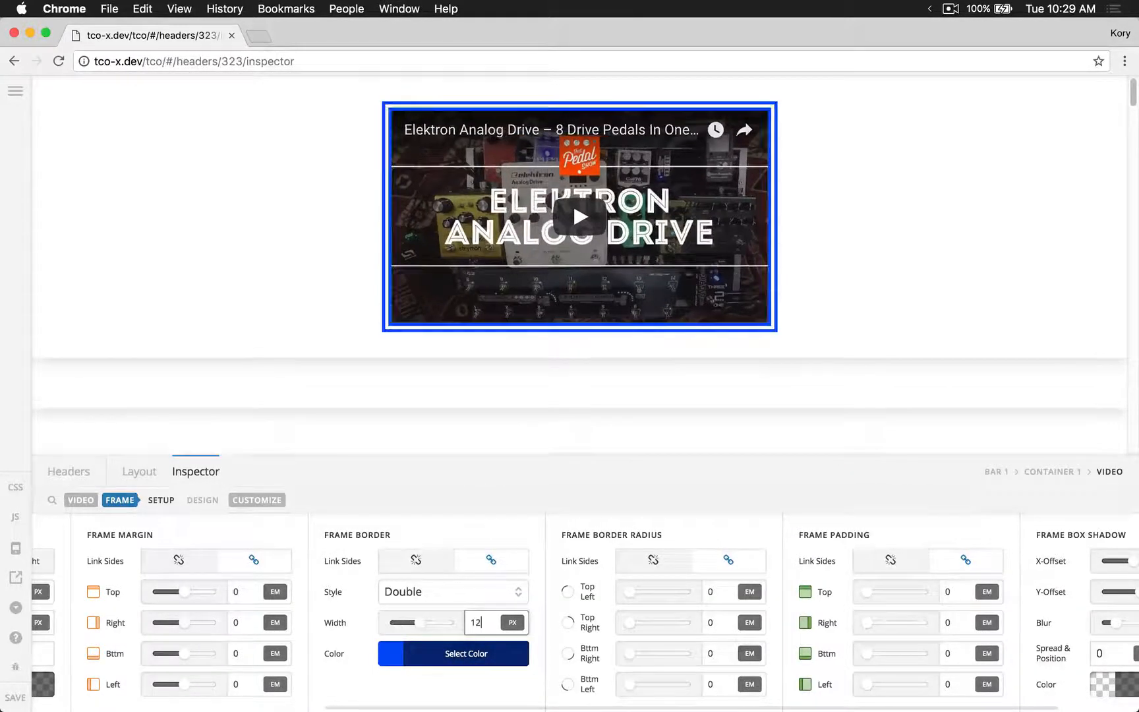
# Change the video's double frame border color to gray, rgb(135, 135, 135)
pyautogui.click(415, 656)
pyautogui.moveTo(671, 478); pyautogui.dragTo(505, 493)
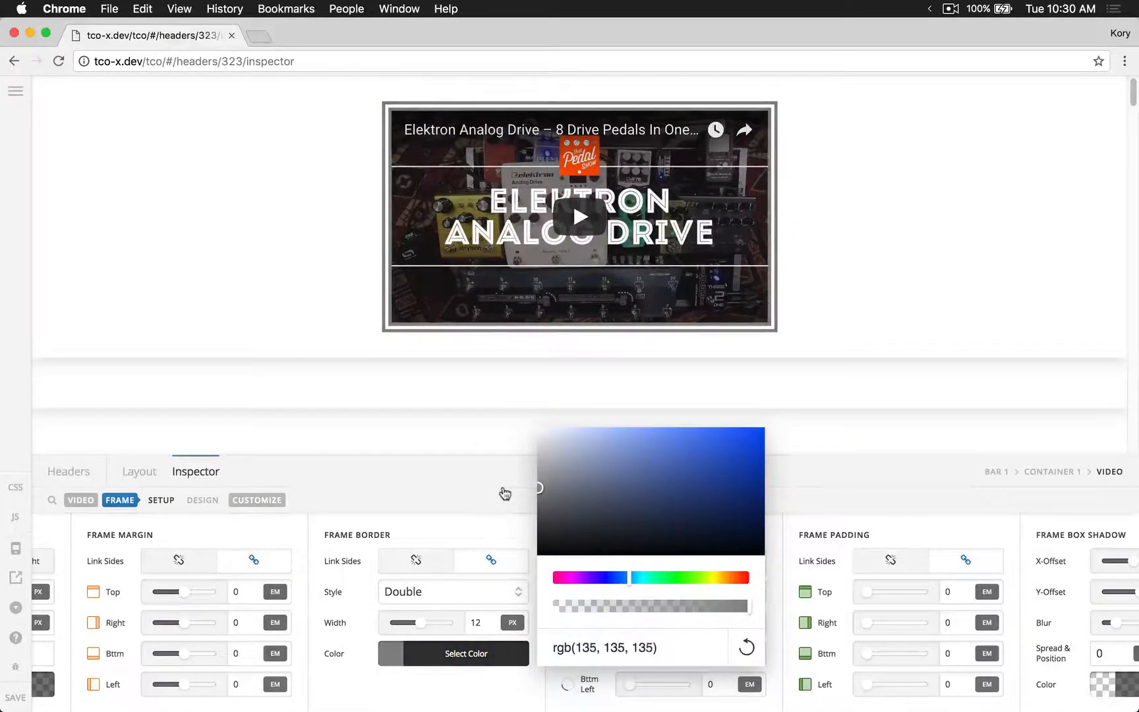
pyautogui.click(428, 662)
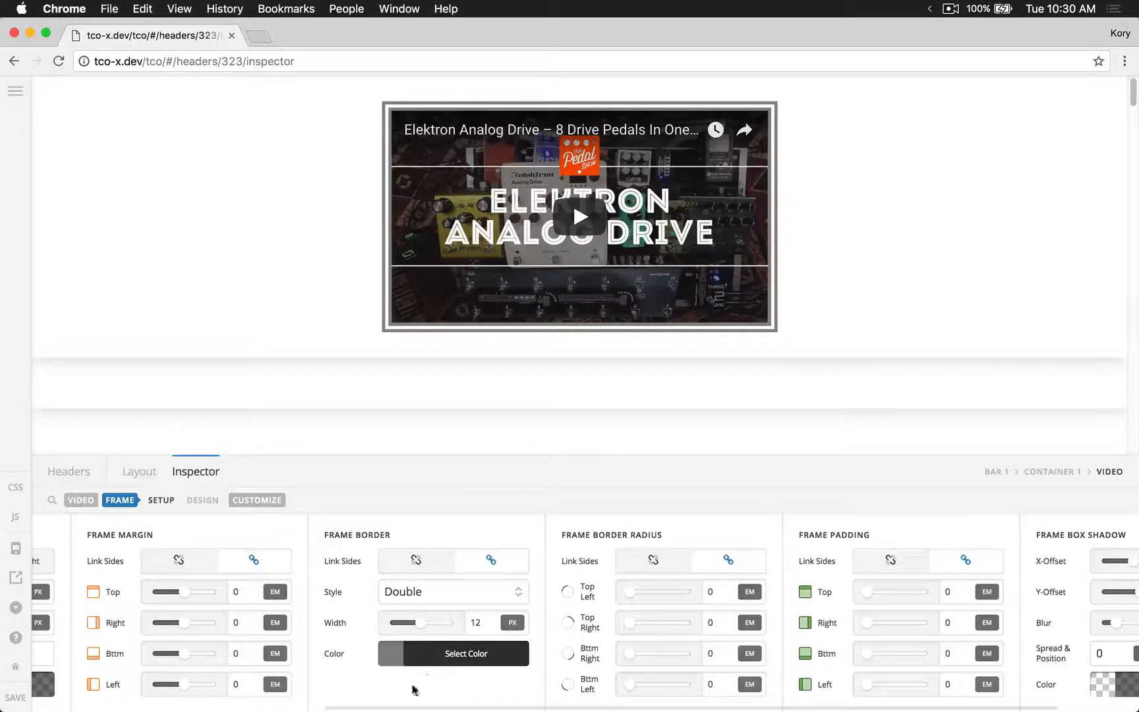
pyautogui.hscroll(-5, 356, 707)
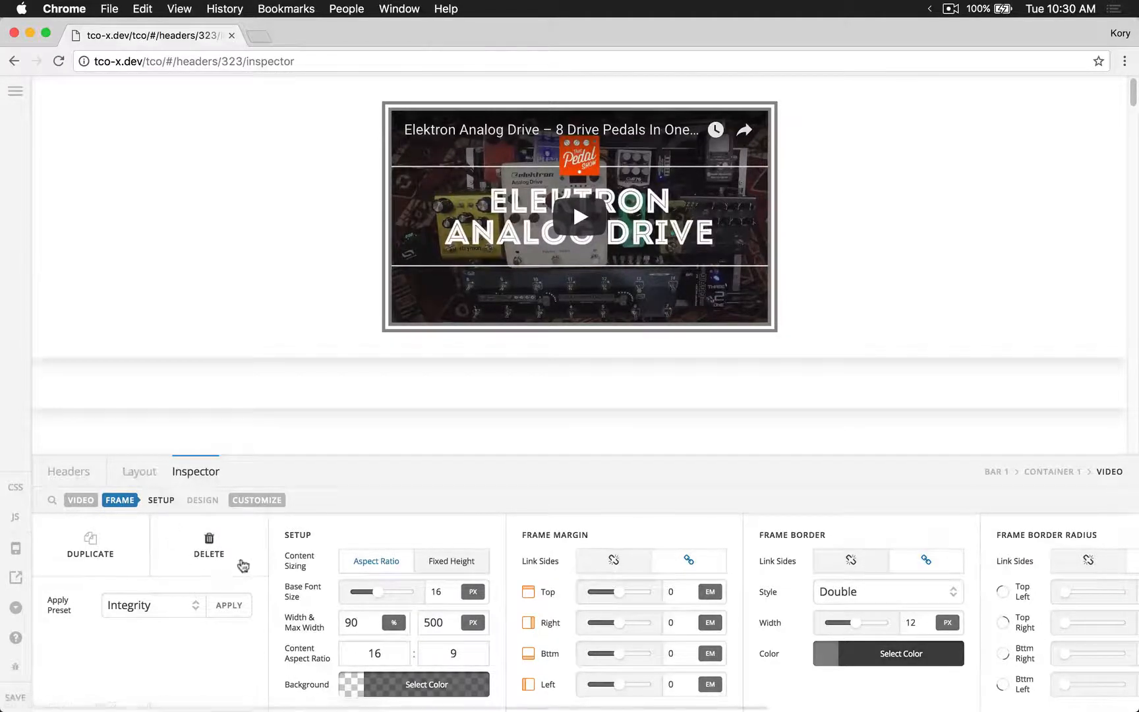
# Add a Map element to the container in Bar 2 of the header layout
pyautogui.click(144, 479)
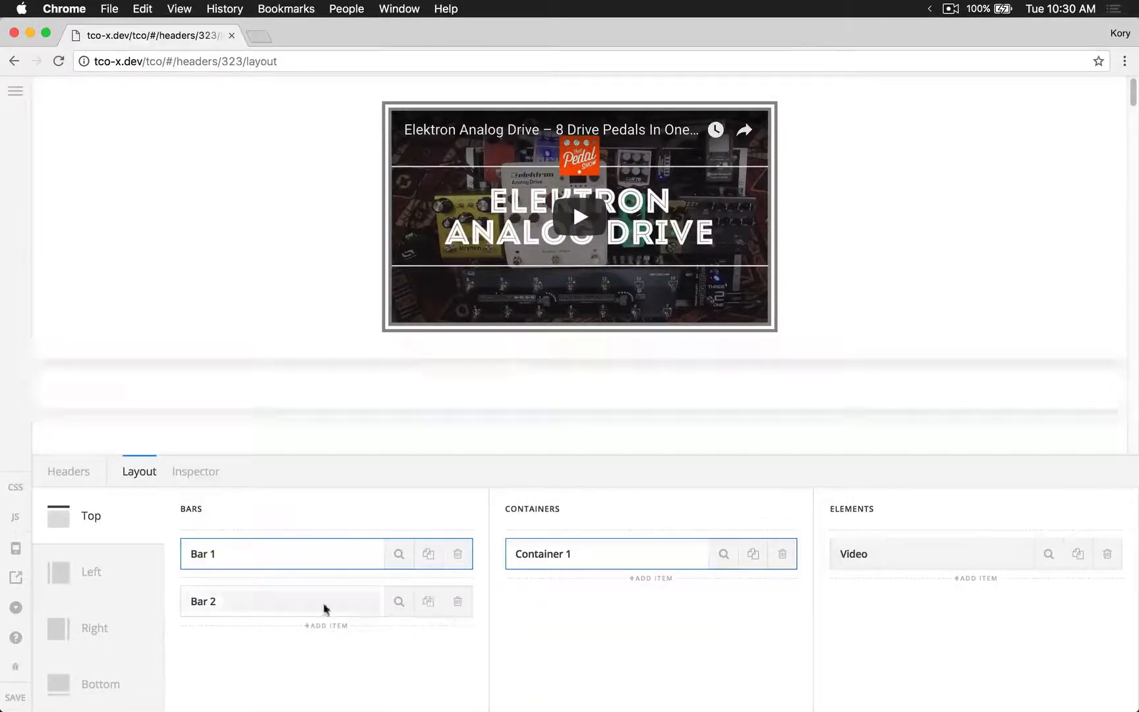
pyautogui.click(287, 598)
pyautogui.click(975, 590)
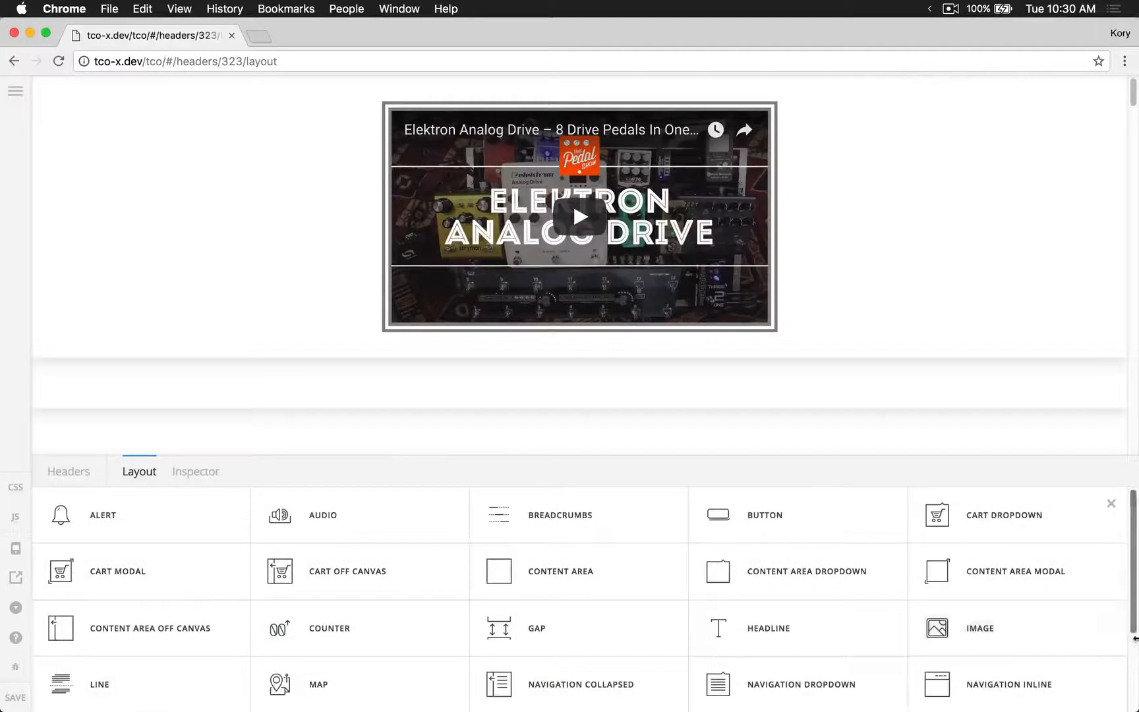
pyautogui.scroll(-3, 624, 596)
pyautogui.click(372, 579)
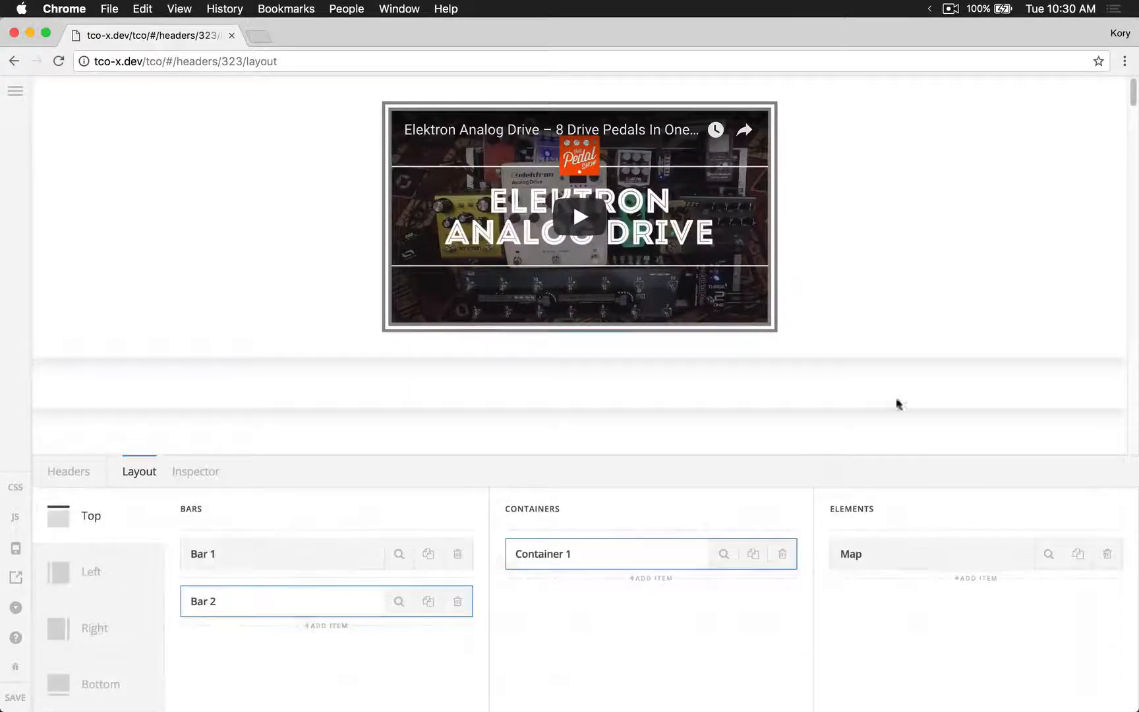
# Open the new Map element's settings from the preview and set its map type to Google
pyautogui.scroll(-4, 851, 223)
pyautogui.click(627, 254)
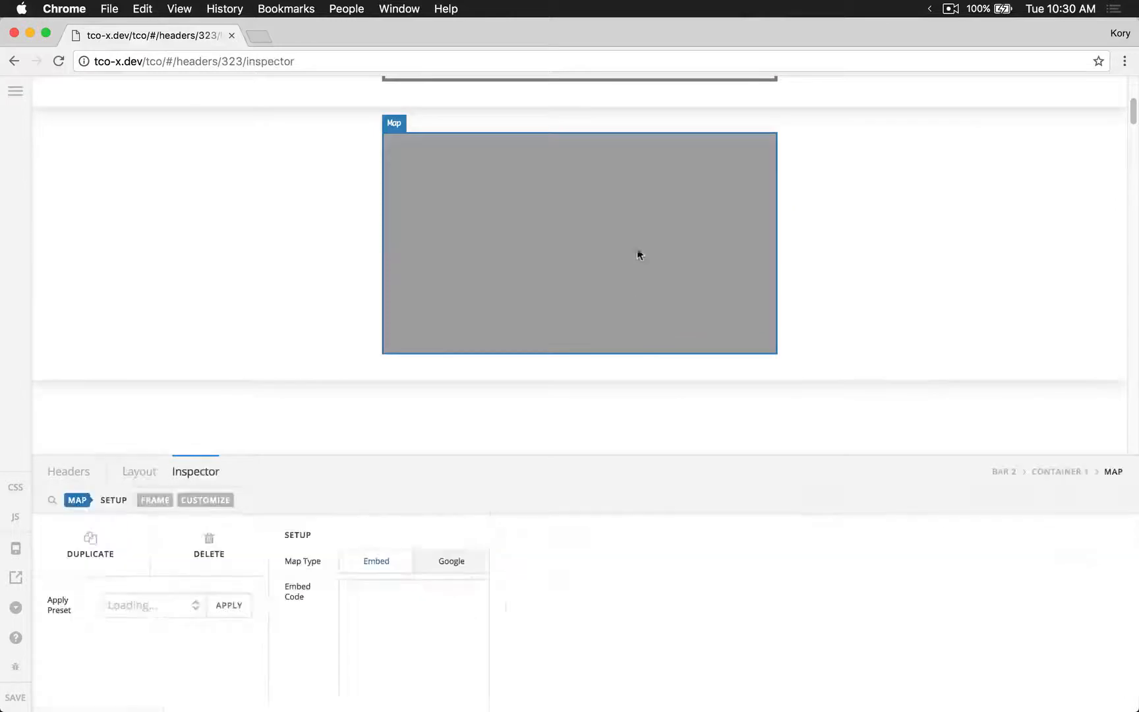
pyautogui.click(455, 559)
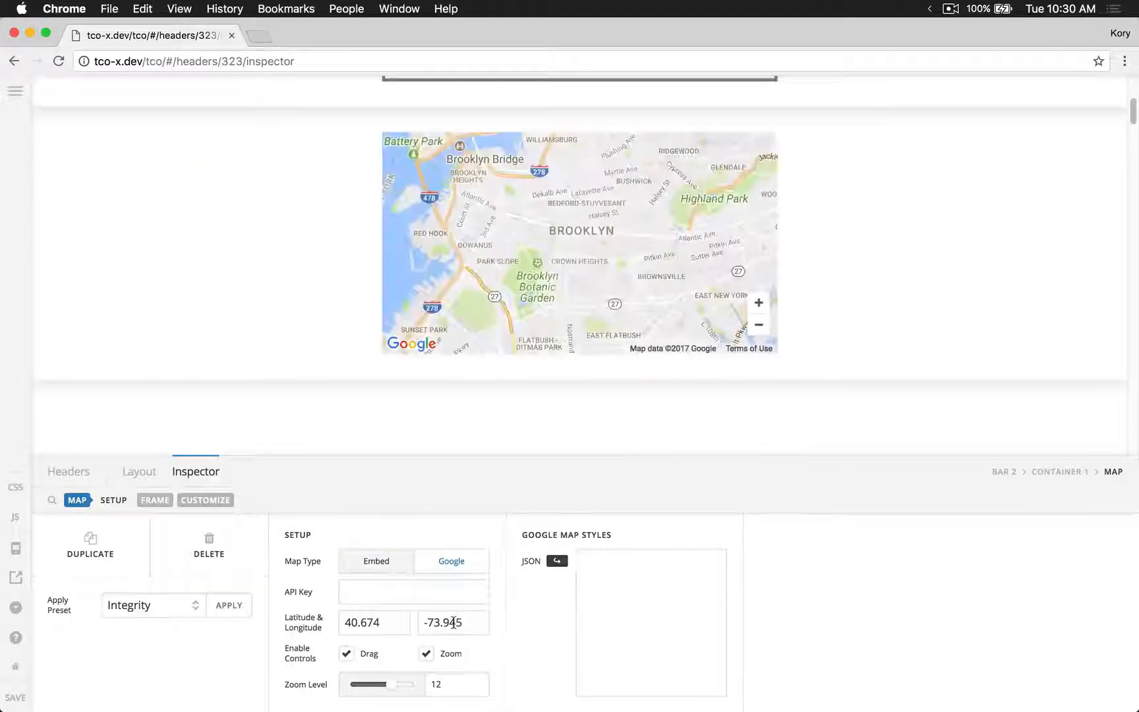
# Open the Google Maps APIs Styling Wizard from the map style settings, choose the Dark theme and copy its exported JSON
pyautogui.click(554, 561)
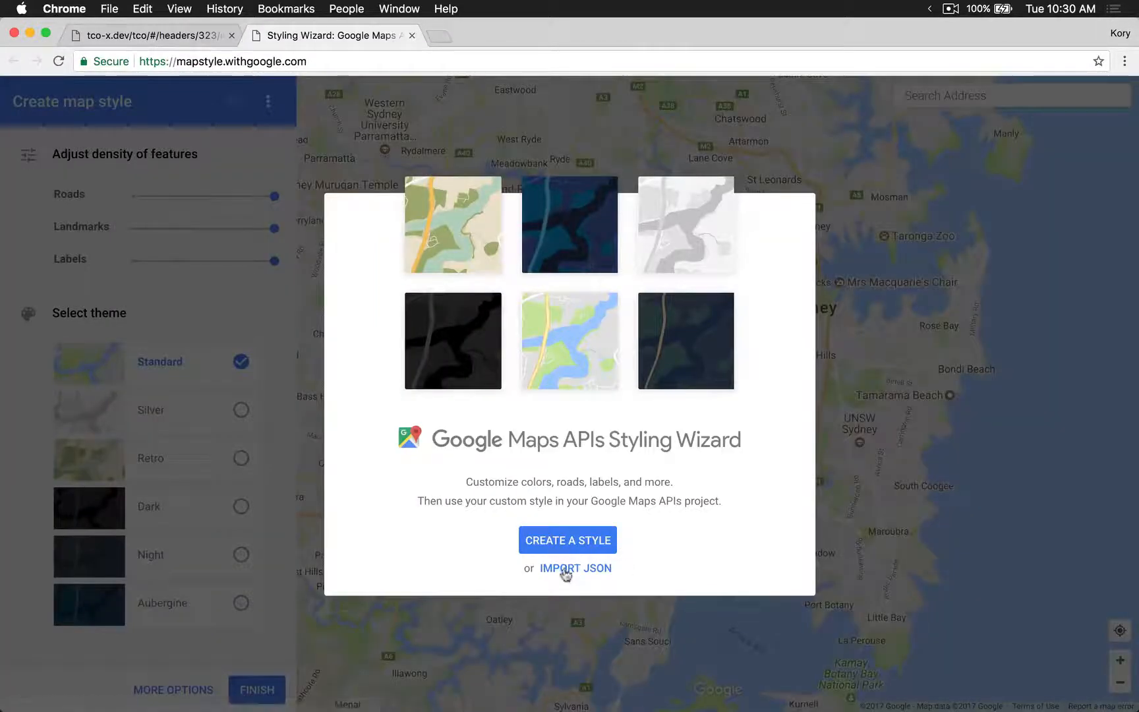
pyautogui.click(382, 643)
pyautogui.click(204, 522)
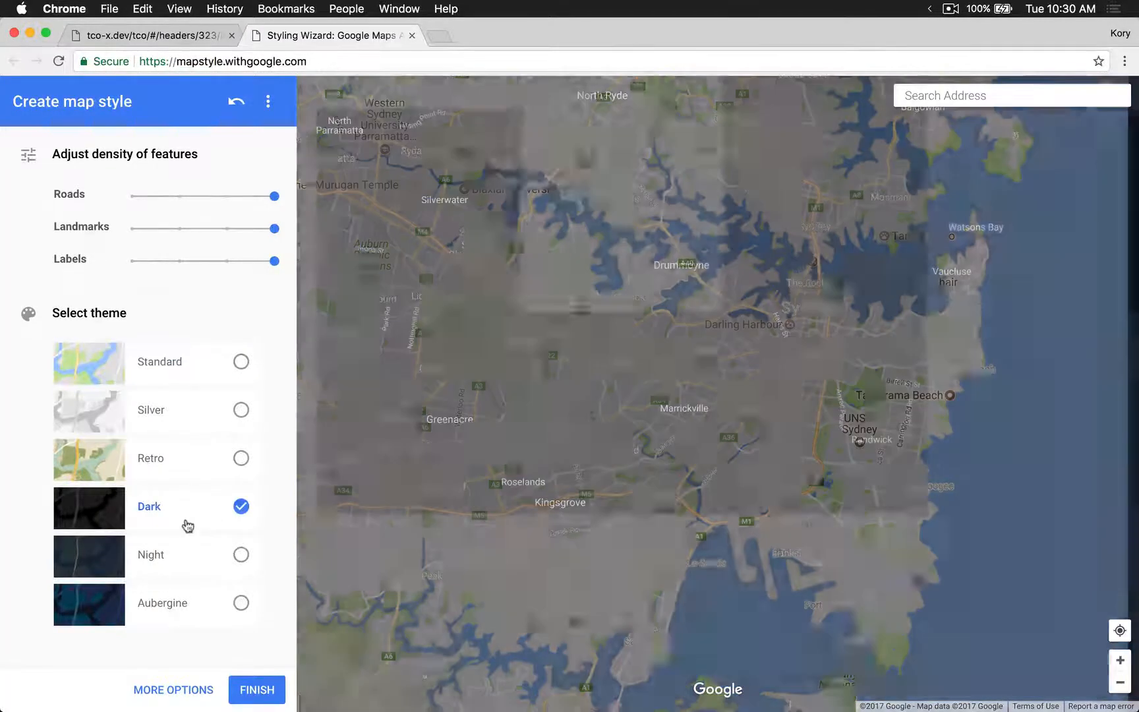
pyautogui.click(257, 690)
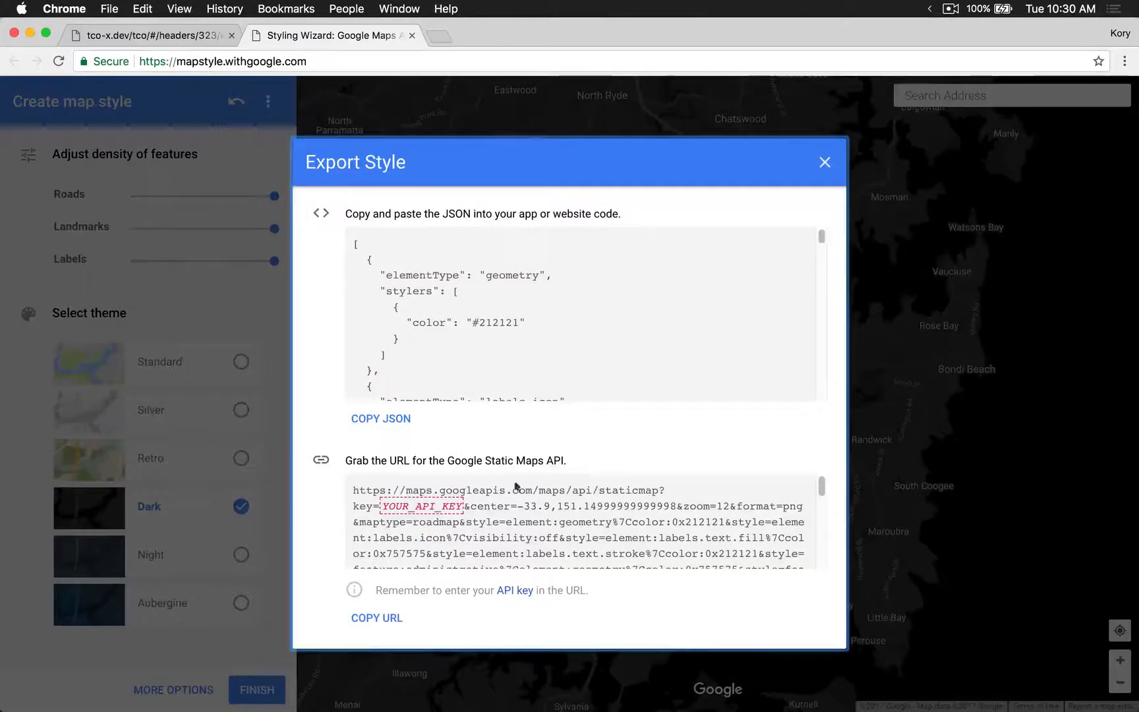
pyautogui.click(390, 419)
# Close the styling wizard and paste the copied JSON into the map's Google Map Styles
pyautogui.press('super+w')
pyautogui.click(607, 601)
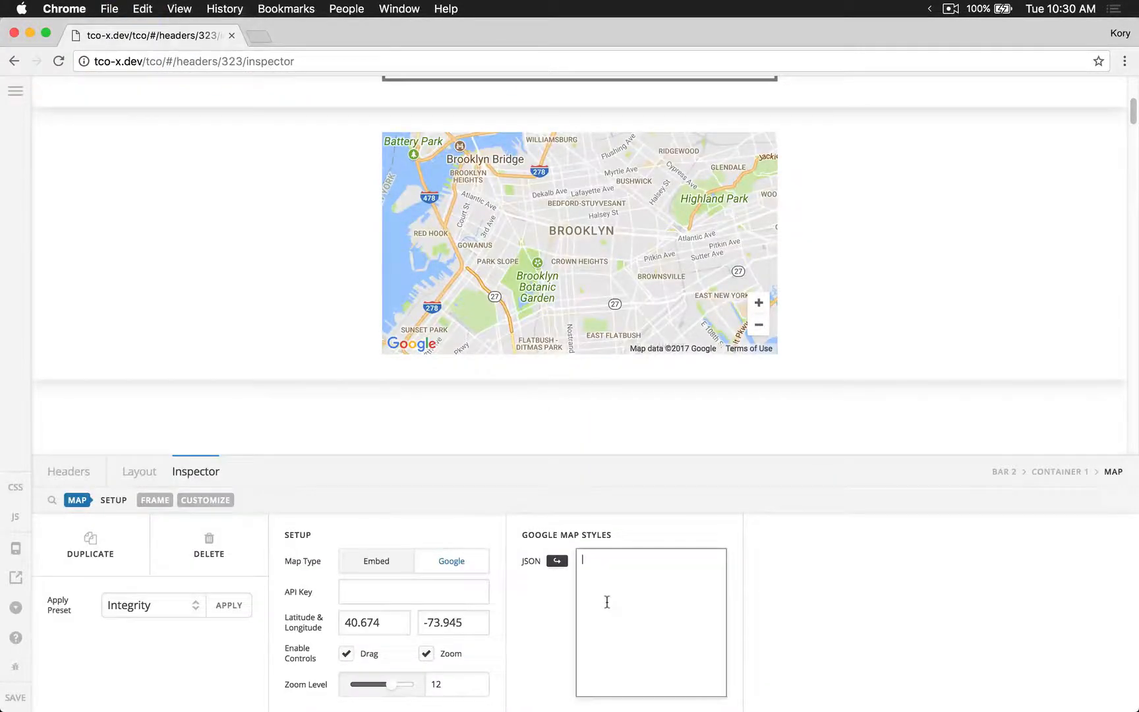
pyautogui.press('super+v')
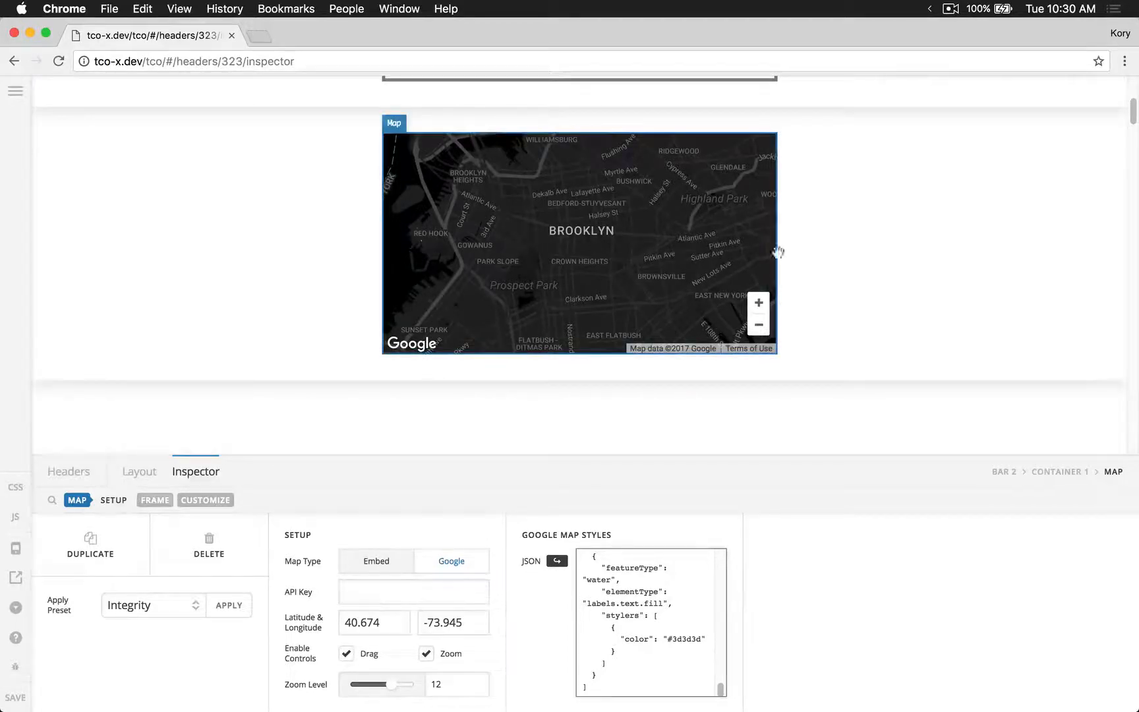
# In the map's frame setup, use Fixed Height content sizing and set the max width to none
pyautogui.click(155, 500)
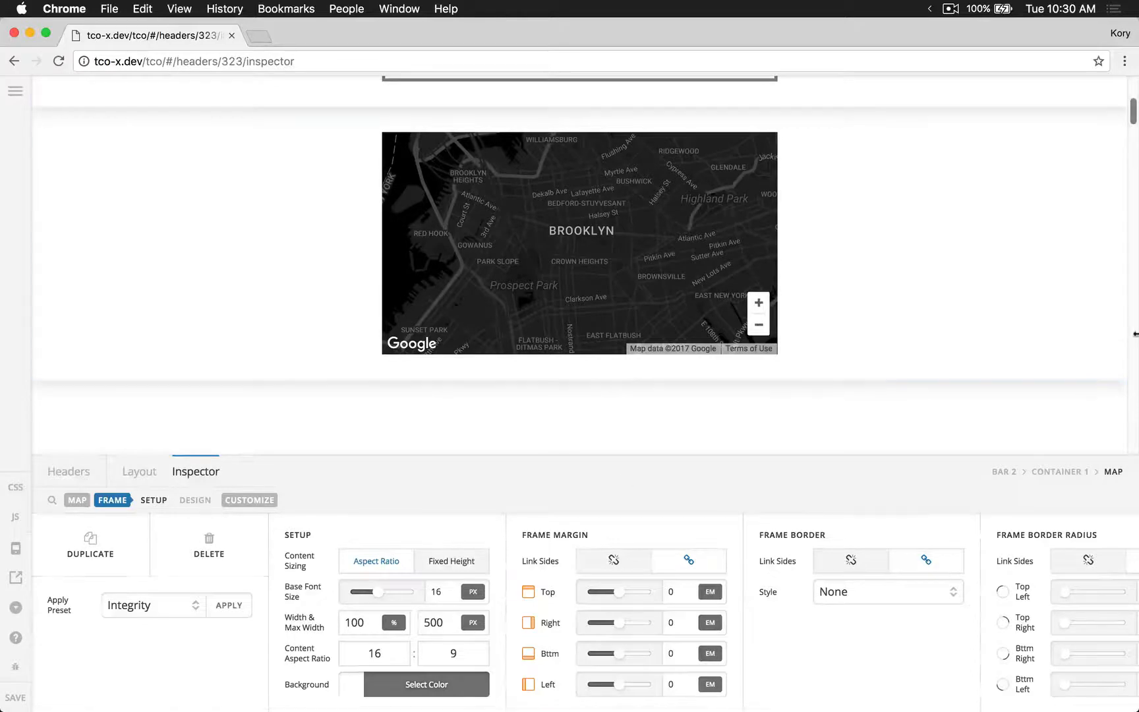
pyautogui.moveTo(1137, 335); pyautogui.dragTo(1135, 234)
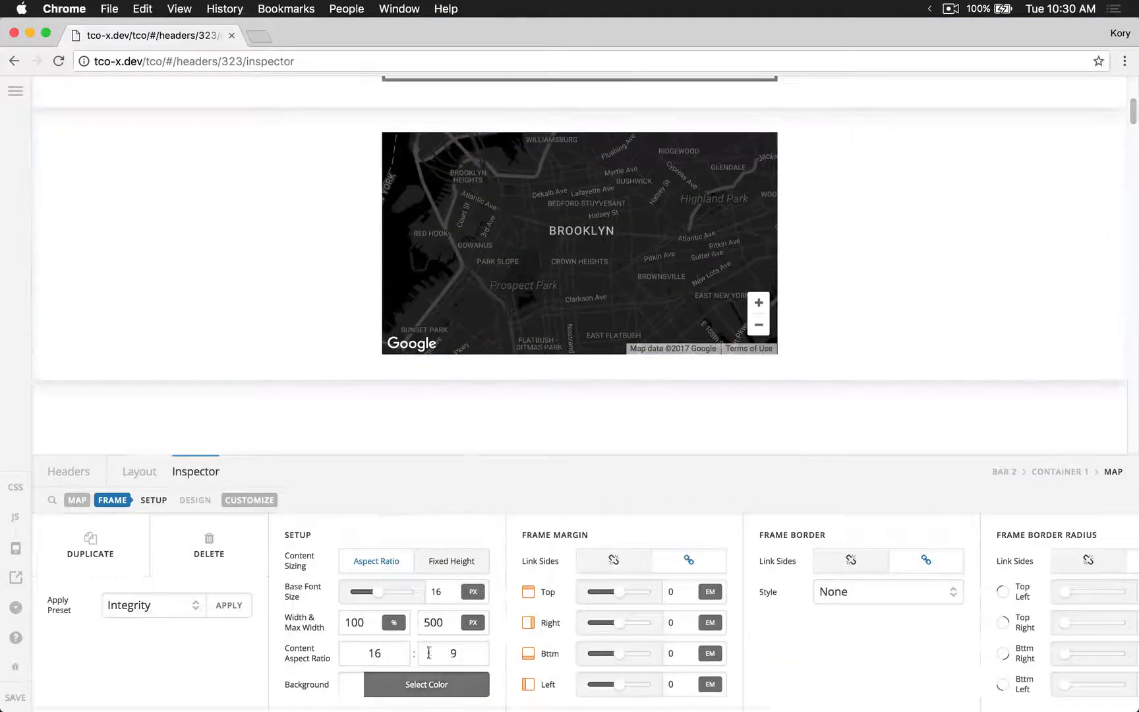
pyautogui.click(454, 559)
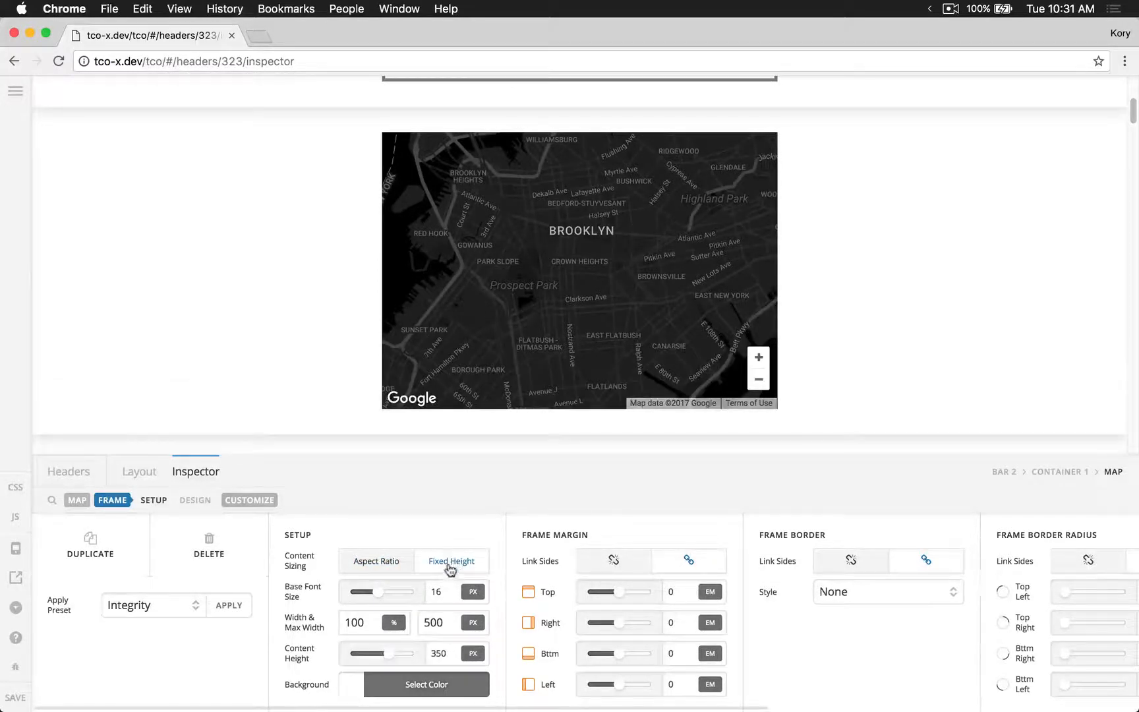
pyautogui.doubleClick(430, 617)
pyautogui.write('none')
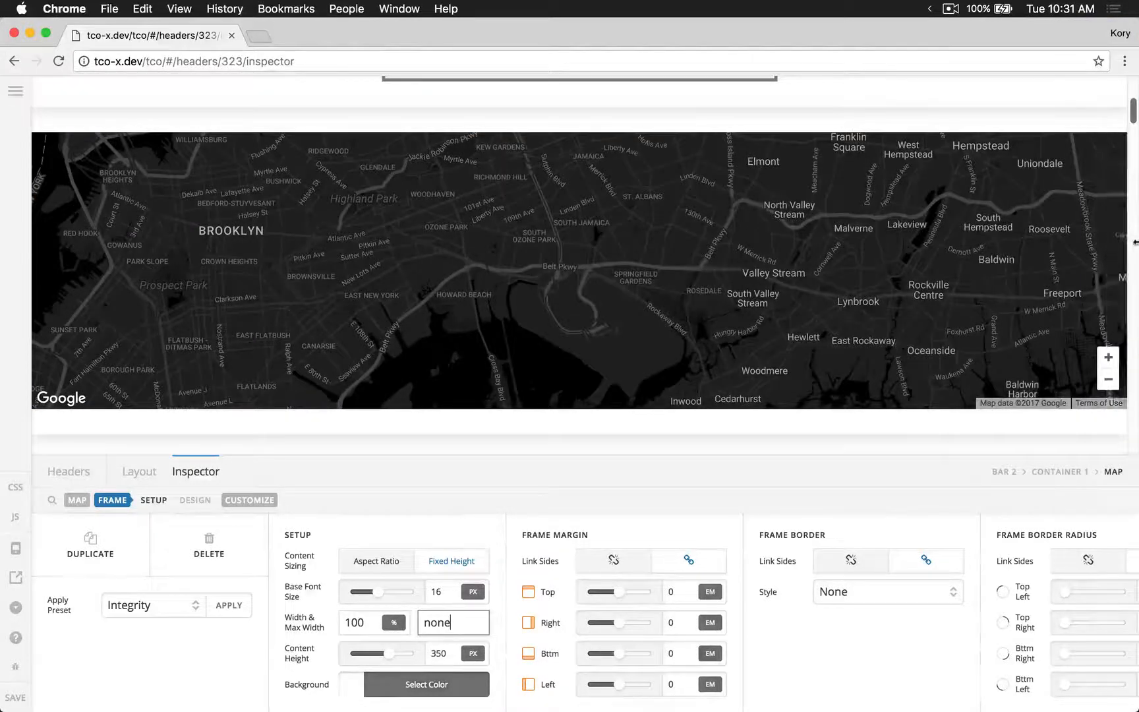
# Set Bar 2's top and bottom padding to 0 em
pyautogui.scroll(2, 664, 272)
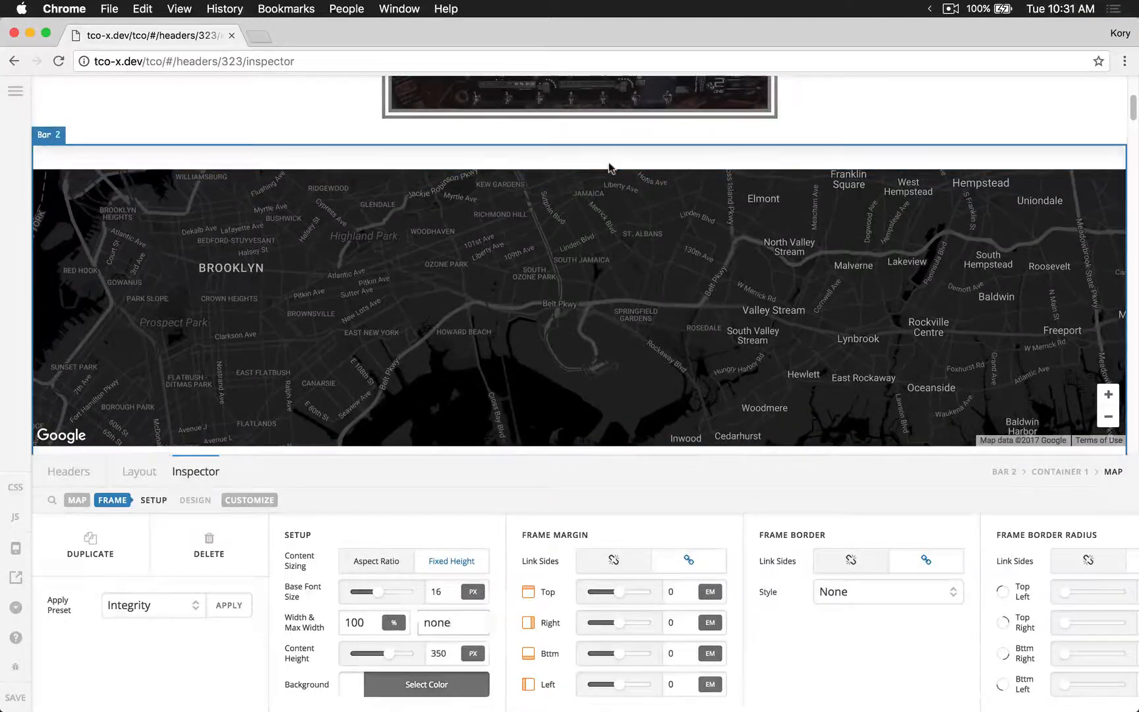
pyautogui.click(610, 169)
pyautogui.hscroll(8, 509, 602)
pyautogui.click(648, 592)
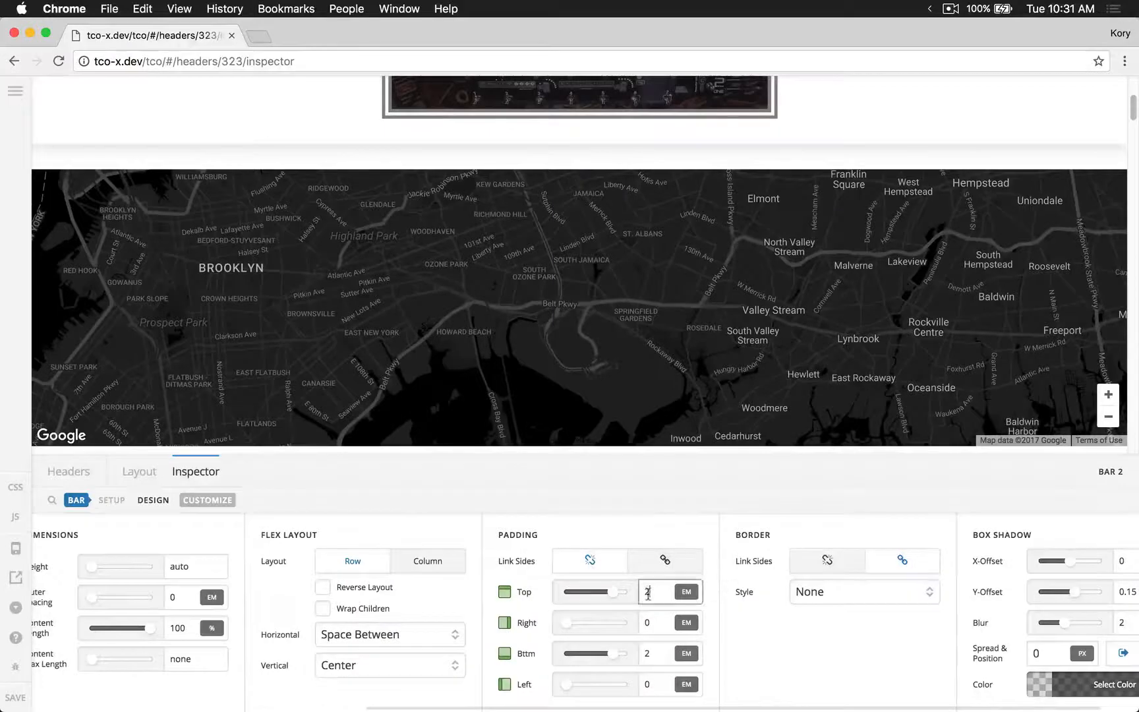
pyautogui.write('0')
pyautogui.doubleClick(648, 655)
pyautogui.write('0')
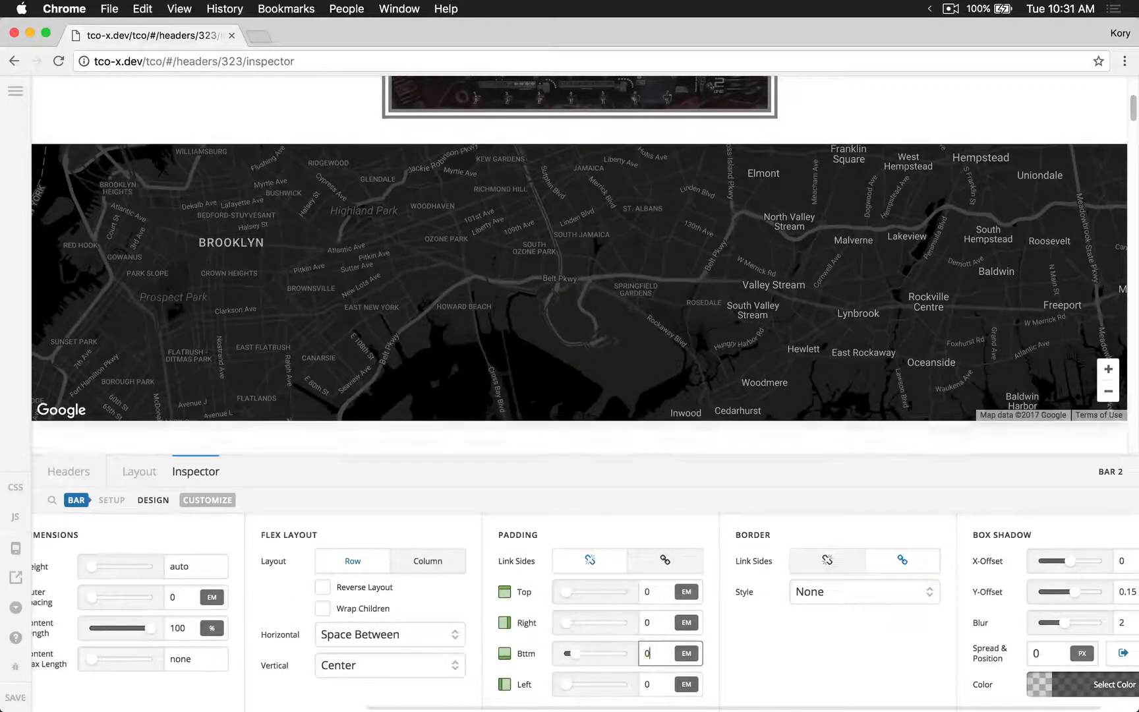
# Return to the Map element's frame settings and set the content height to 400 px
pyautogui.click(139, 471)
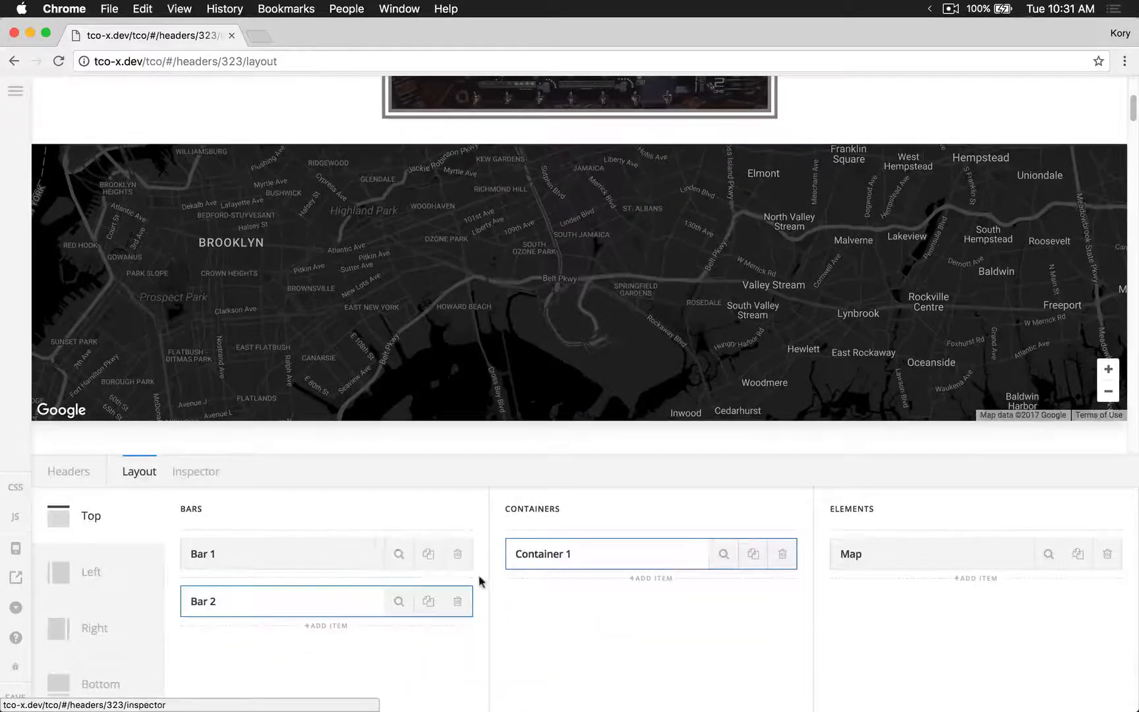
pyautogui.click(1050, 557)
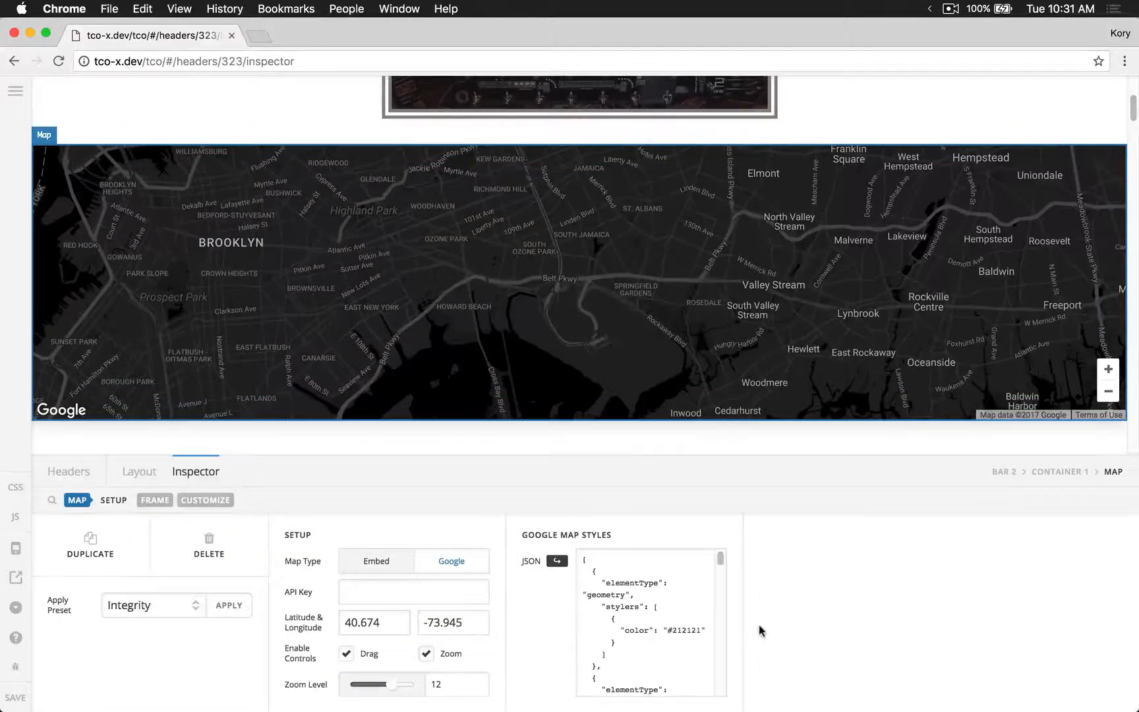
pyautogui.click(155, 499)
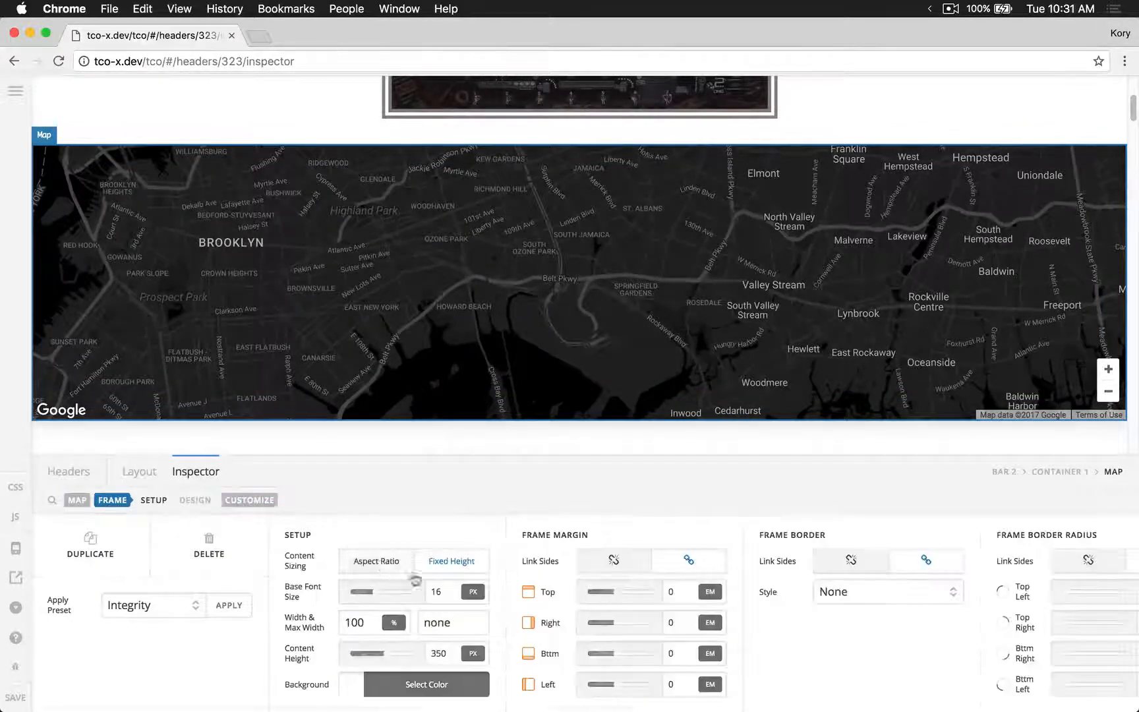
pyautogui.doubleClick(443, 652)
pyautogui.write('400')
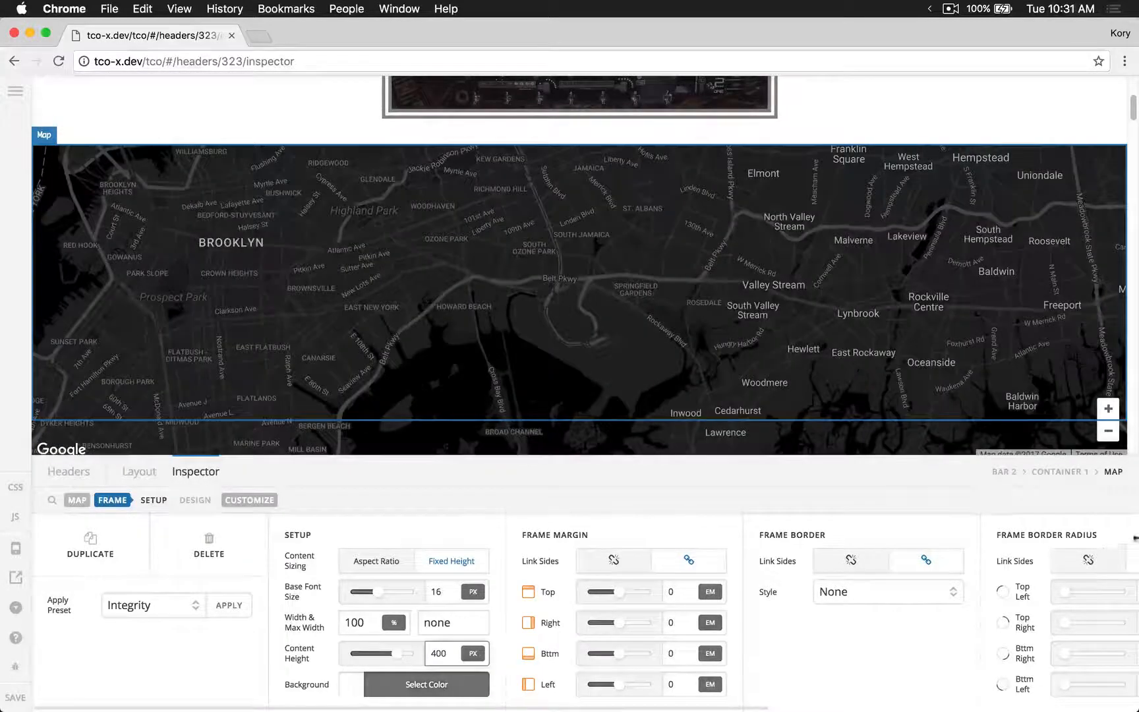
# Narrow the browser window, pan the map around Brooklyn to examine the fixed-height layout, and restore the window to full width
pyautogui.moveTo(1130, 321)
pyautogui.mouseDown()
pyautogui.moveTo(1019, 321)
pyautogui.moveTo(1137, 321)
pyautogui.mouseUp()
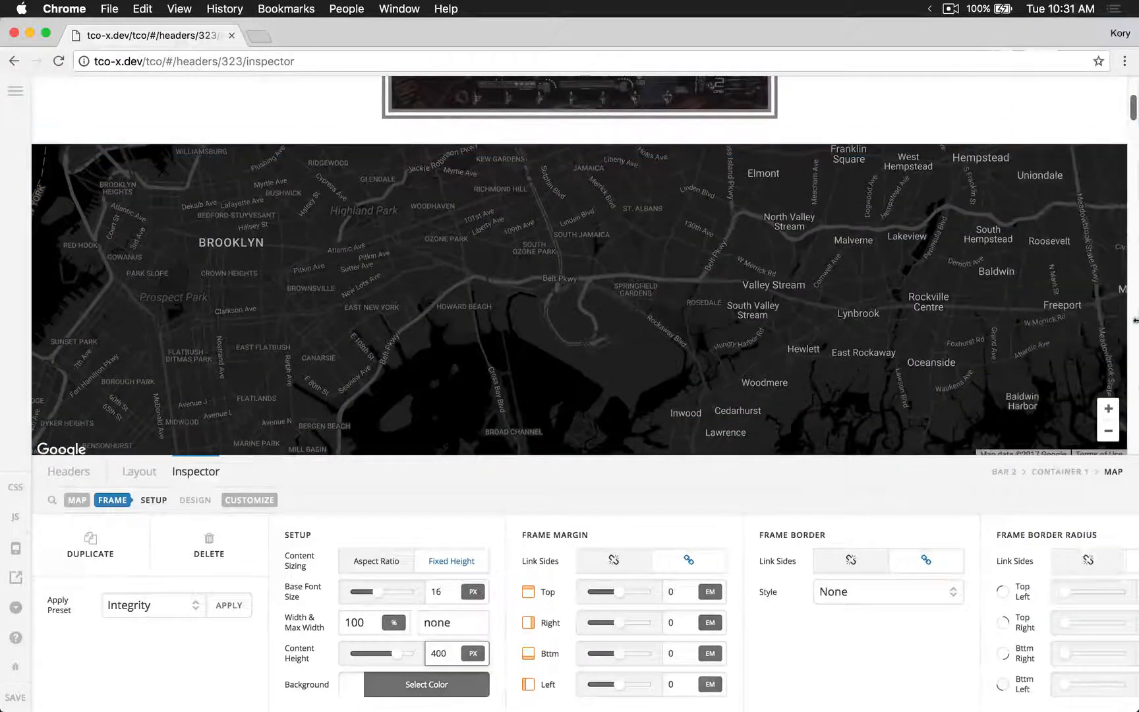
pyautogui.scroll(-2, 595, 233)
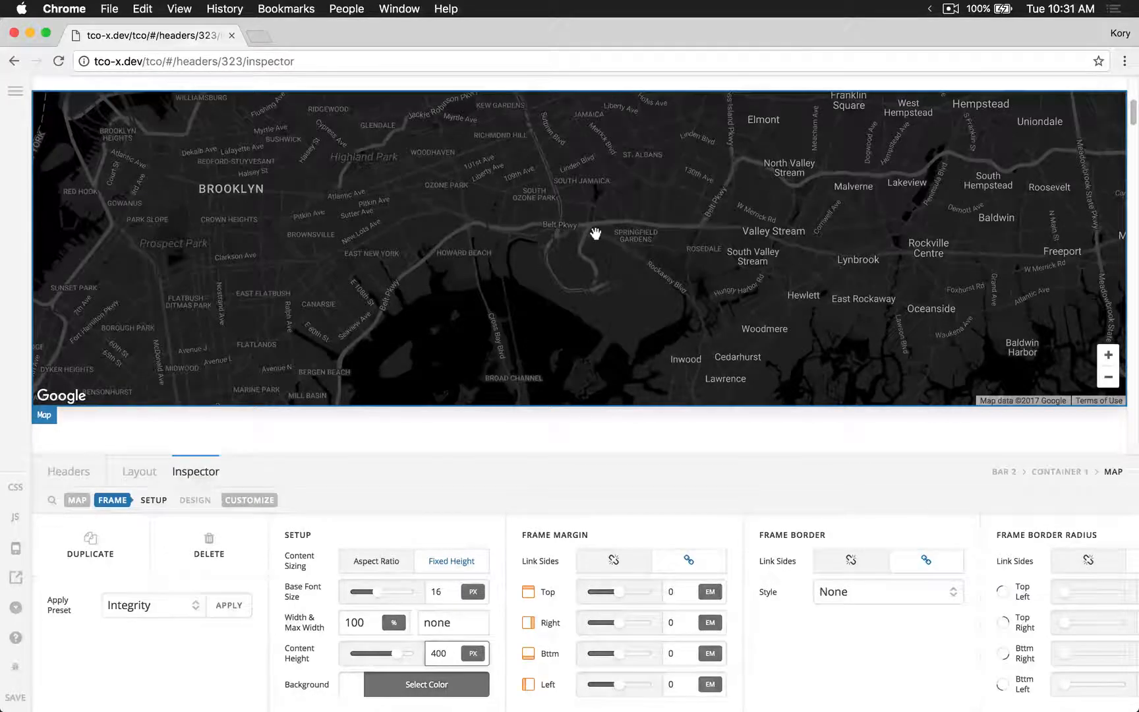
pyautogui.scroll(2, 596, 234)
pyautogui.moveTo(1138, 280); pyautogui.dragTo(645, 280)
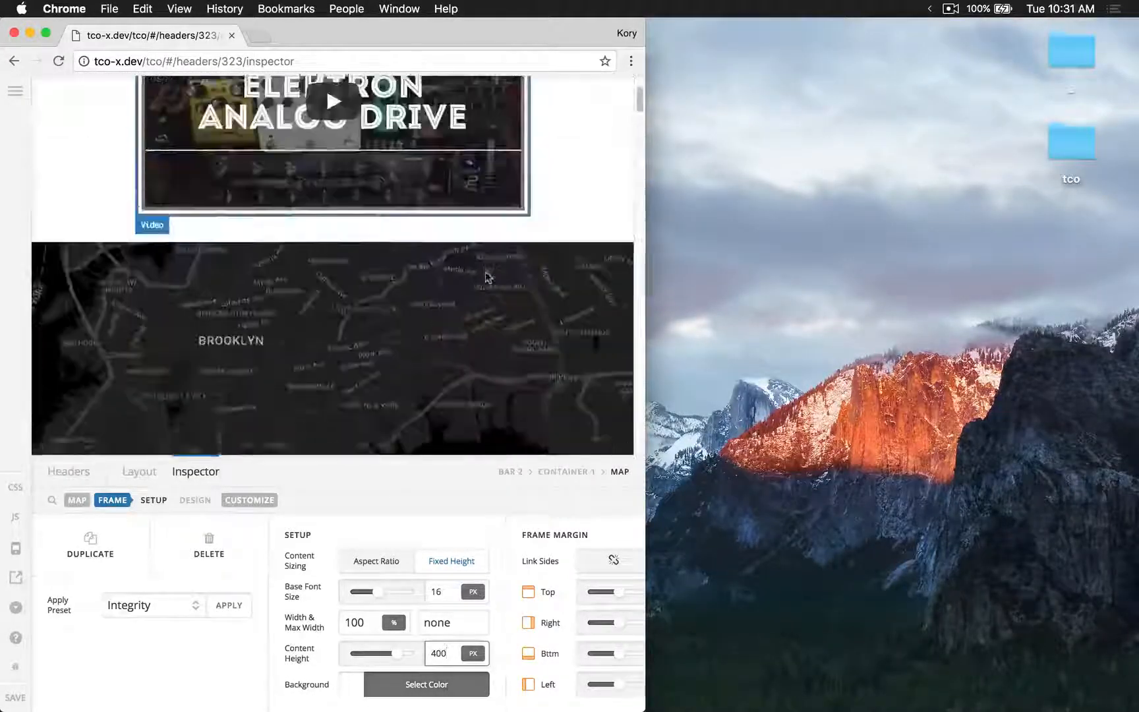
pyautogui.scroll(1, 488, 278)
pyautogui.moveTo(502, 360); pyautogui.dragTo(636, 331)
pyautogui.moveTo(390, 375); pyautogui.dragTo(386, 389)
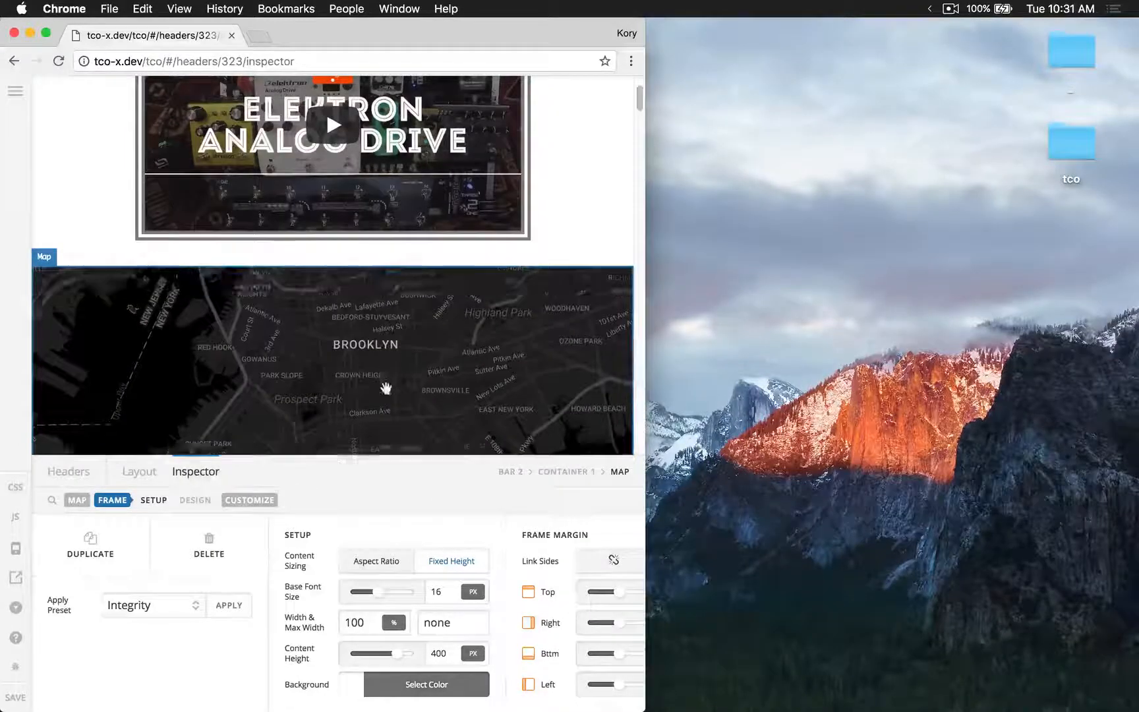
pyautogui.scroll(-5, 528, 244)
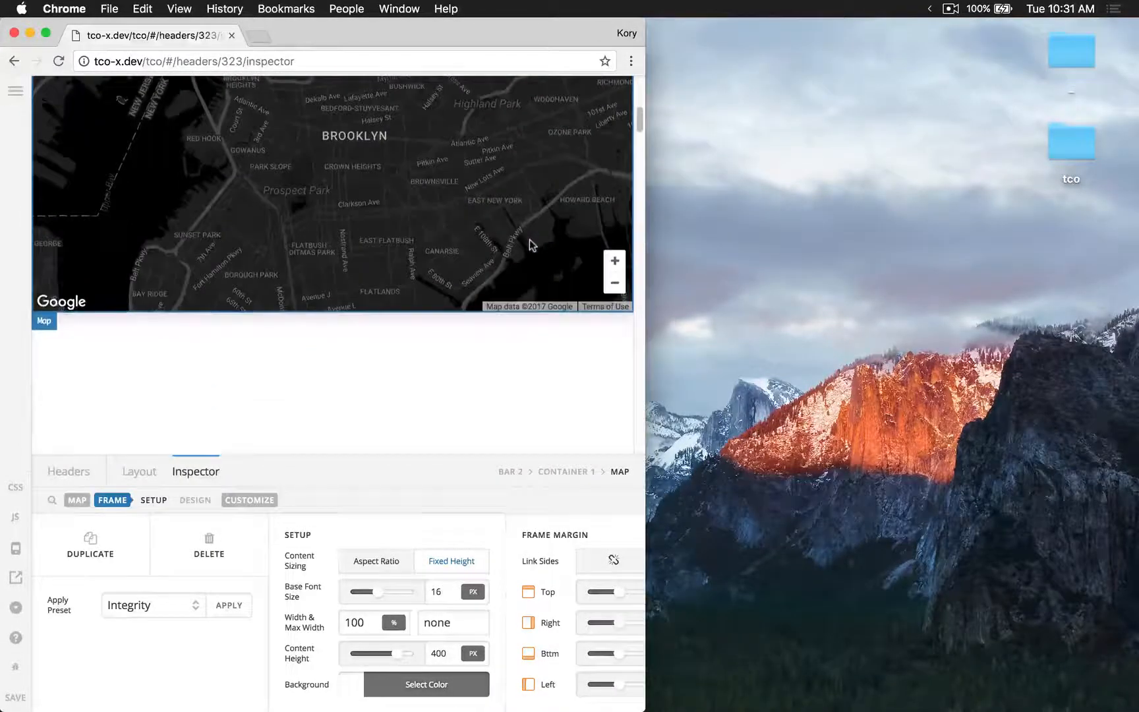
pyautogui.scroll(4, 530, 244)
pyautogui.press('super+alt+f')
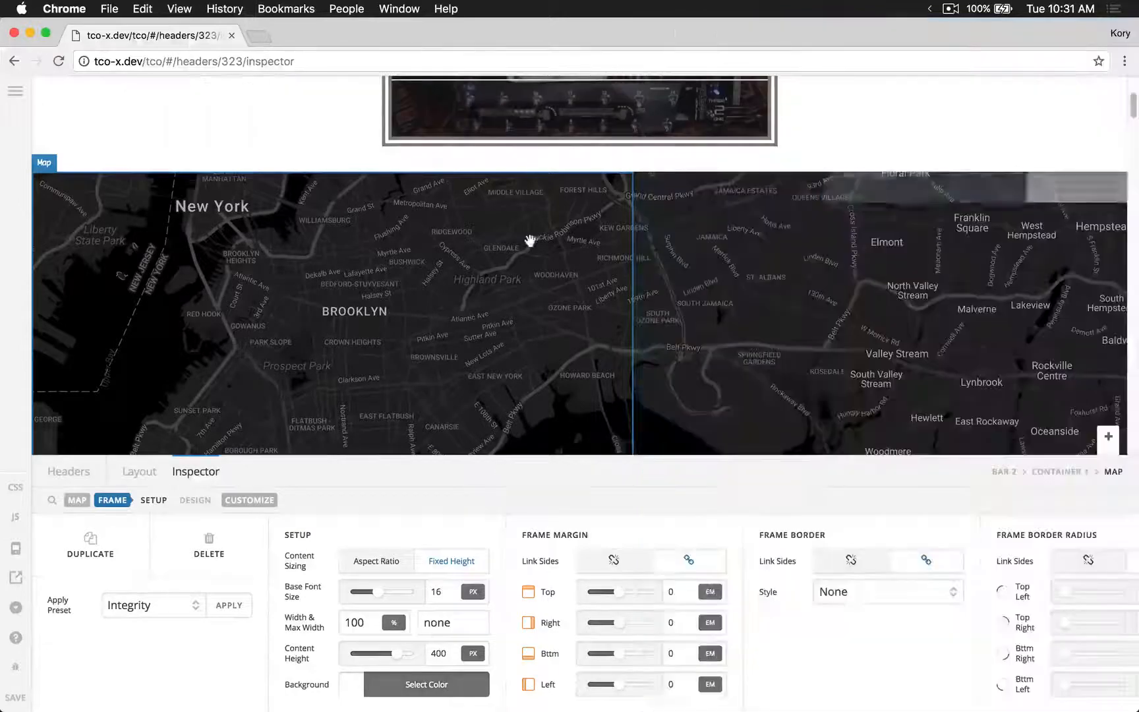
# Switch the map frame's content sizing to Aspect Ratio at 16:9
pyautogui.click(385, 559)
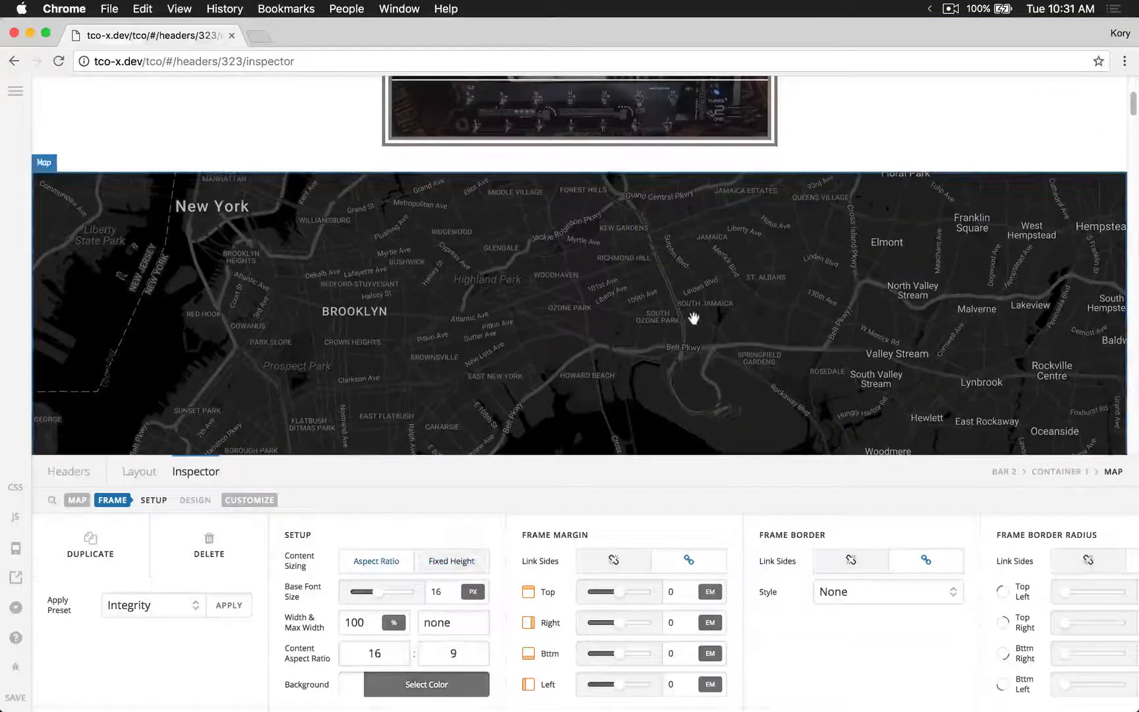
pyautogui.scroll(-5, 692, 318)
pyautogui.scroll(4, 693, 318)
# Narrow and widen the browser window to examine how the map's height scales with its aspect ratio
pyautogui.moveTo(1135, 331); pyautogui.dragTo(486, 331)
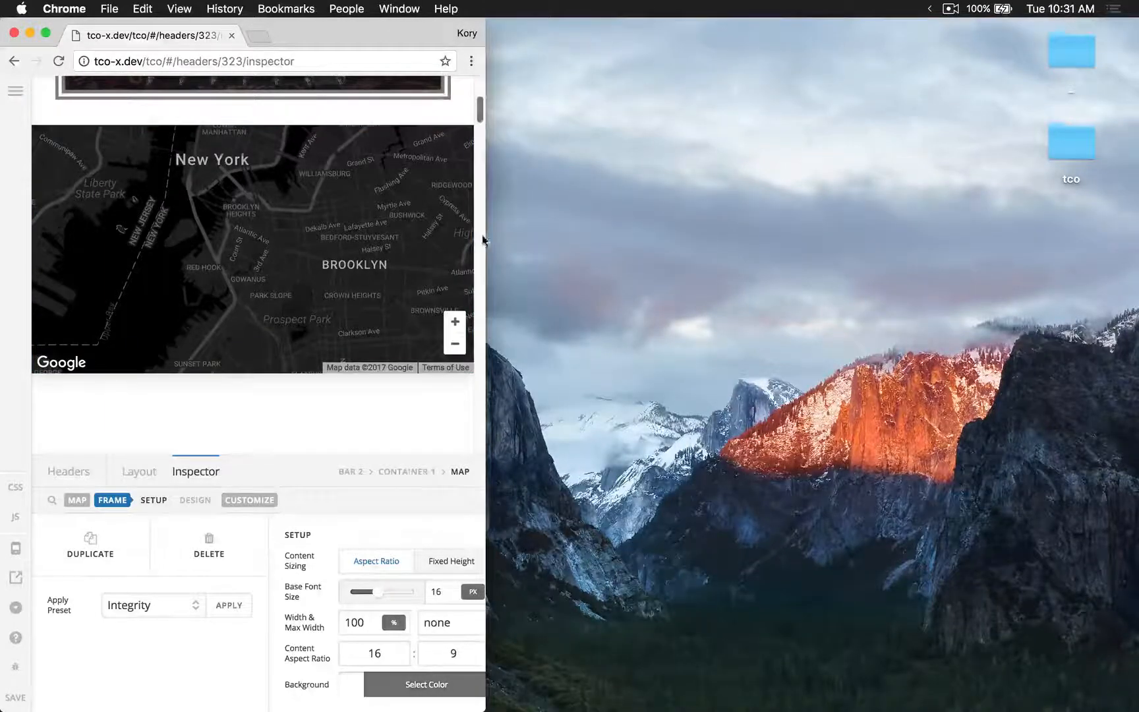
pyautogui.moveTo(484, 241); pyautogui.dragTo(864, 231)
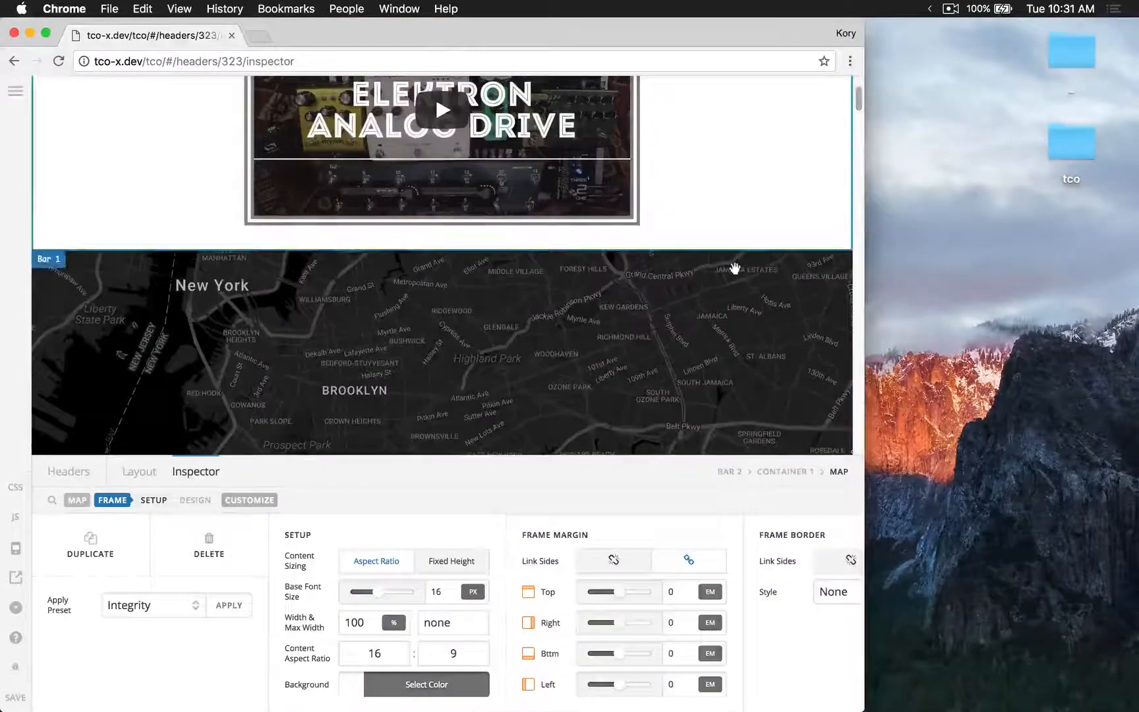
pyautogui.moveTo(864, 299); pyautogui.dragTo(1135, 330)
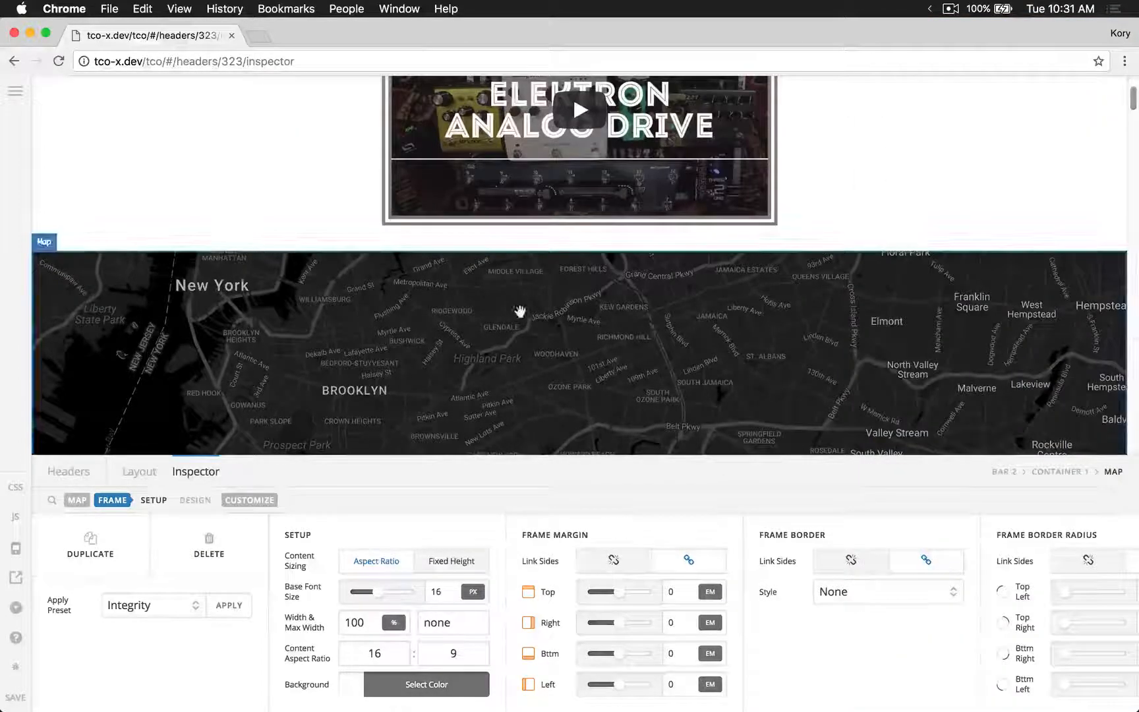
pyautogui.scroll(-5, 511, 310)
pyautogui.scroll(1, 504, 307)
pyautogui.scroll(-4, 504, 308)
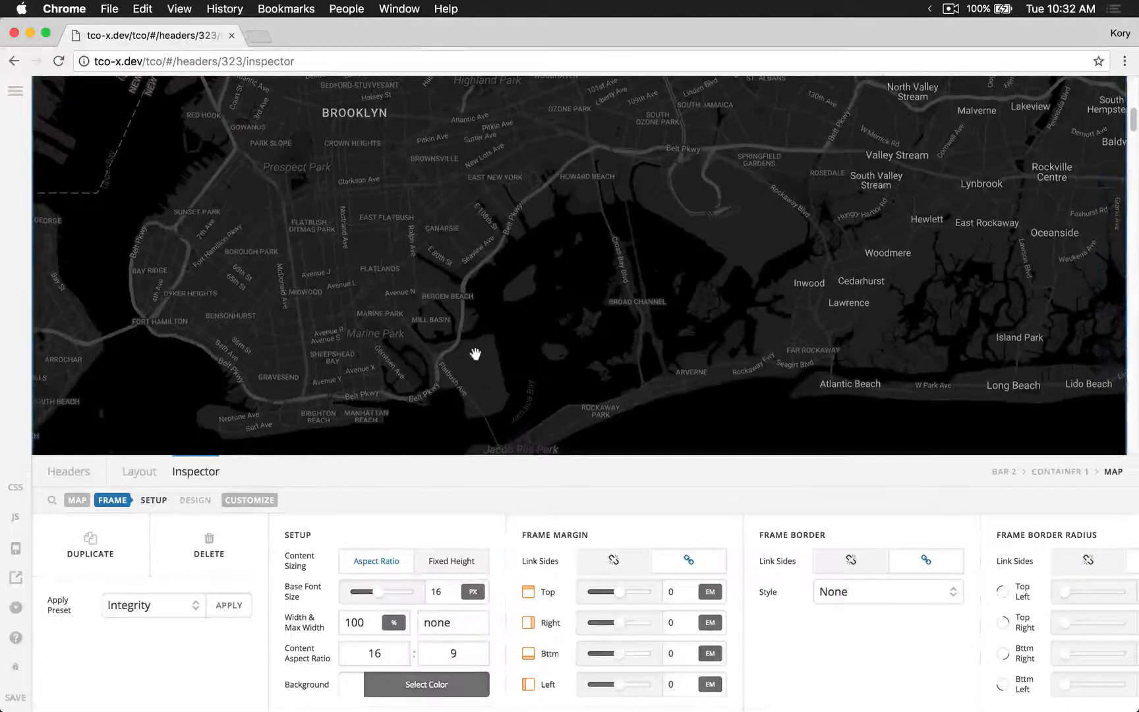
# Review the header preview and the Map element's frame settings, including margin, border, border radius, padding and box shadow
pyautogui.scroll(5, 472, 353)
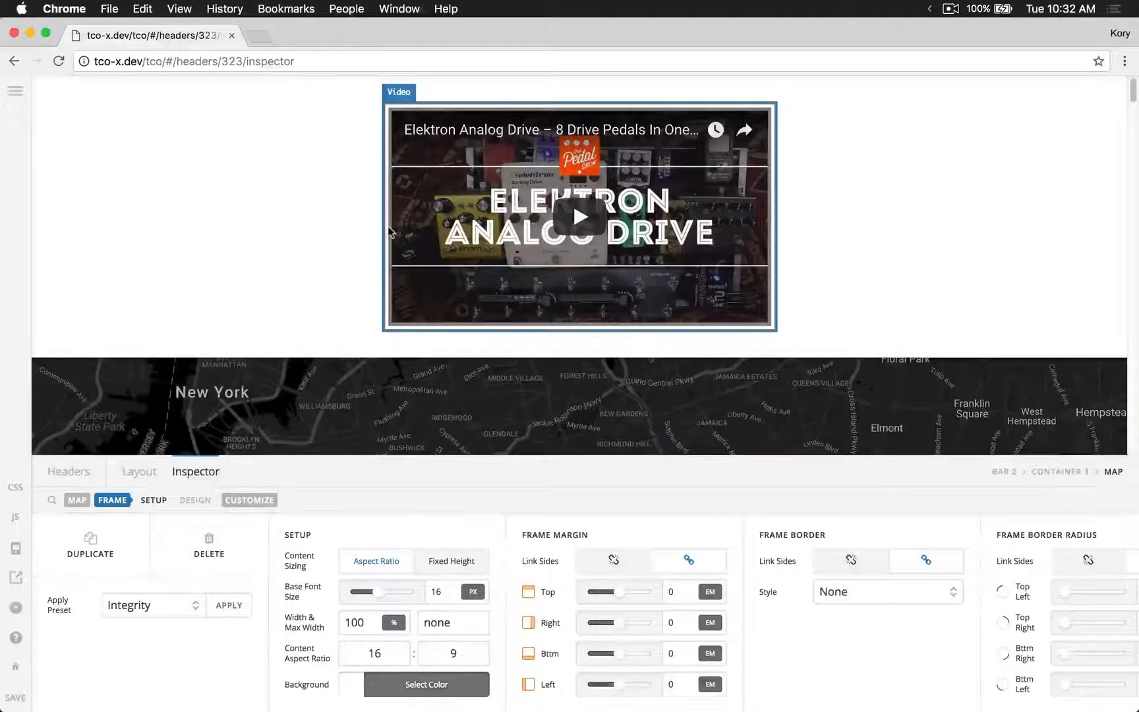
pyautogui.scroll(-5, 394, 228)
pyautogui.scroll(-3, 598, 247)
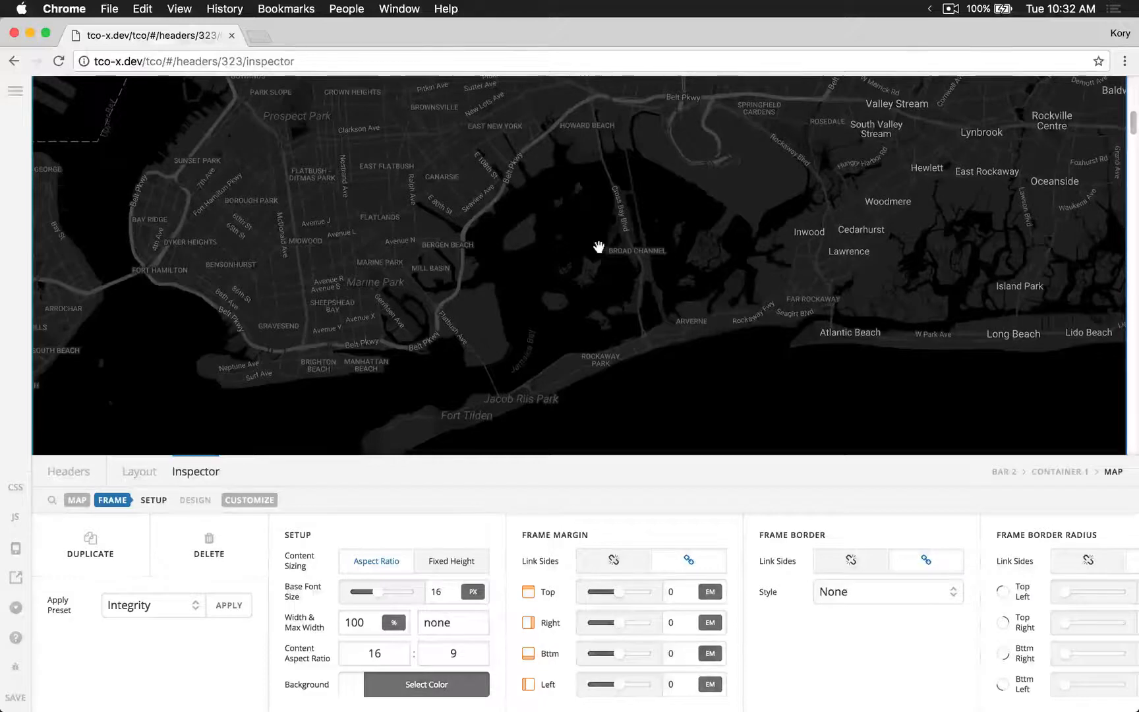
pyautogui.hscroll(8, 491, 645)
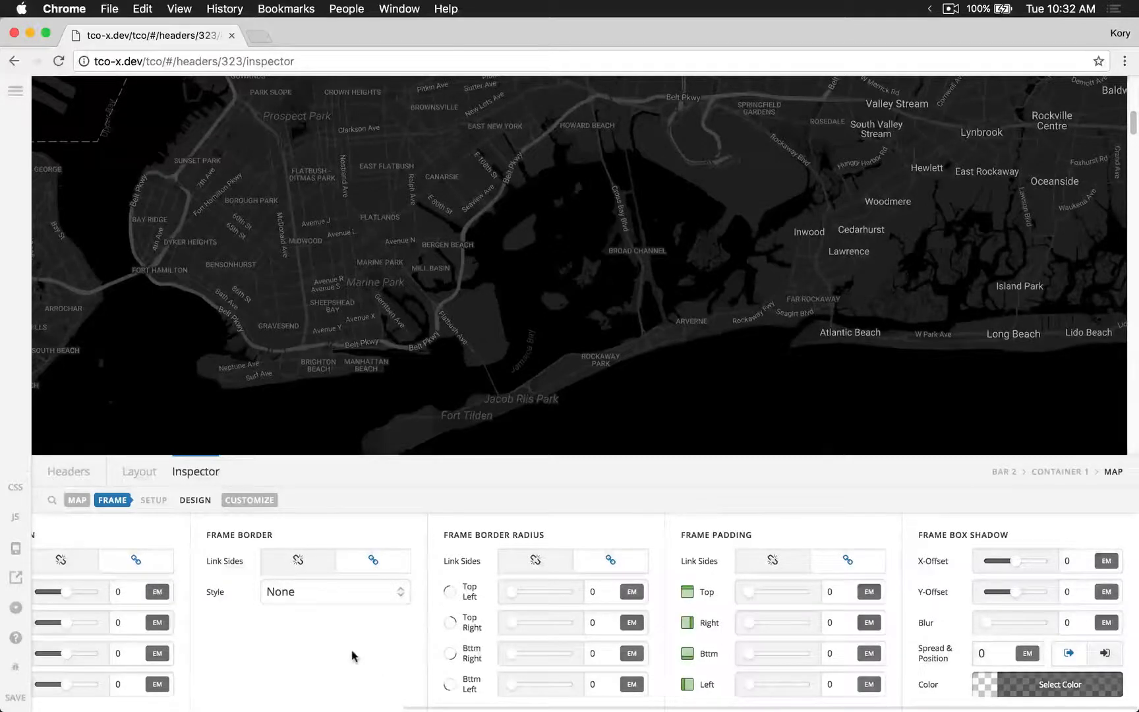
pyautogui.hscroll(-4, 353, 656)
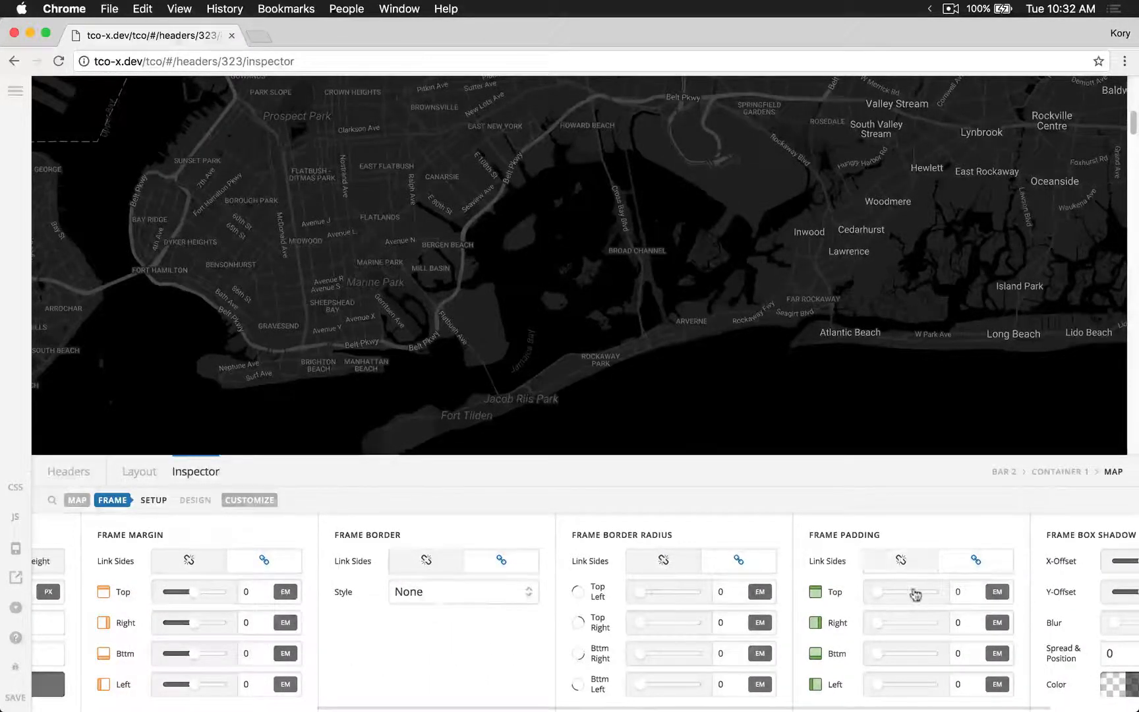
pyautogui.hscroll(-5, 915, 594)
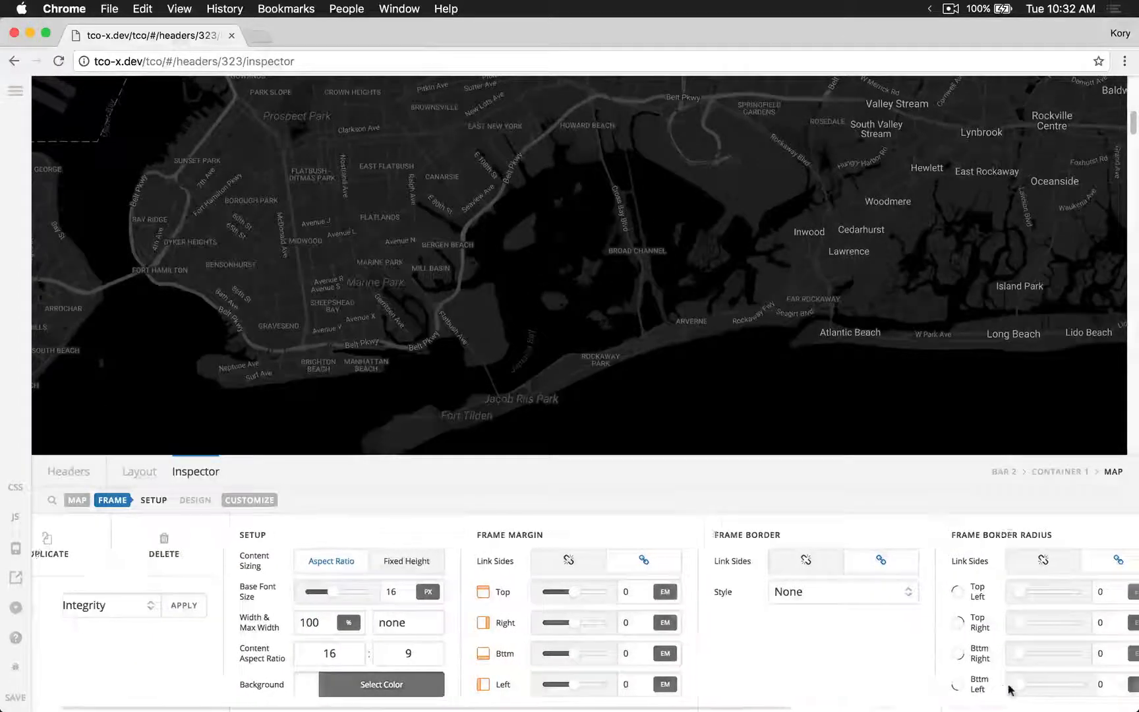
pyautogui.hscroll(5, 1010, 689)
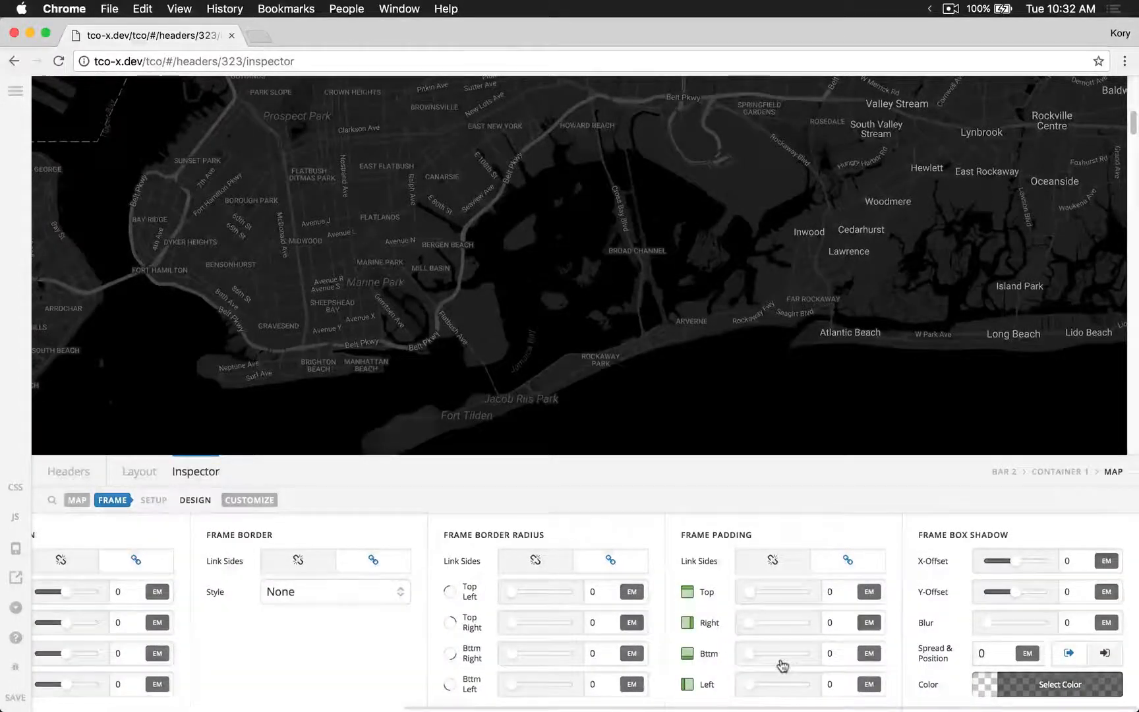
pyautogui.hscroll(-5, 350, 662)
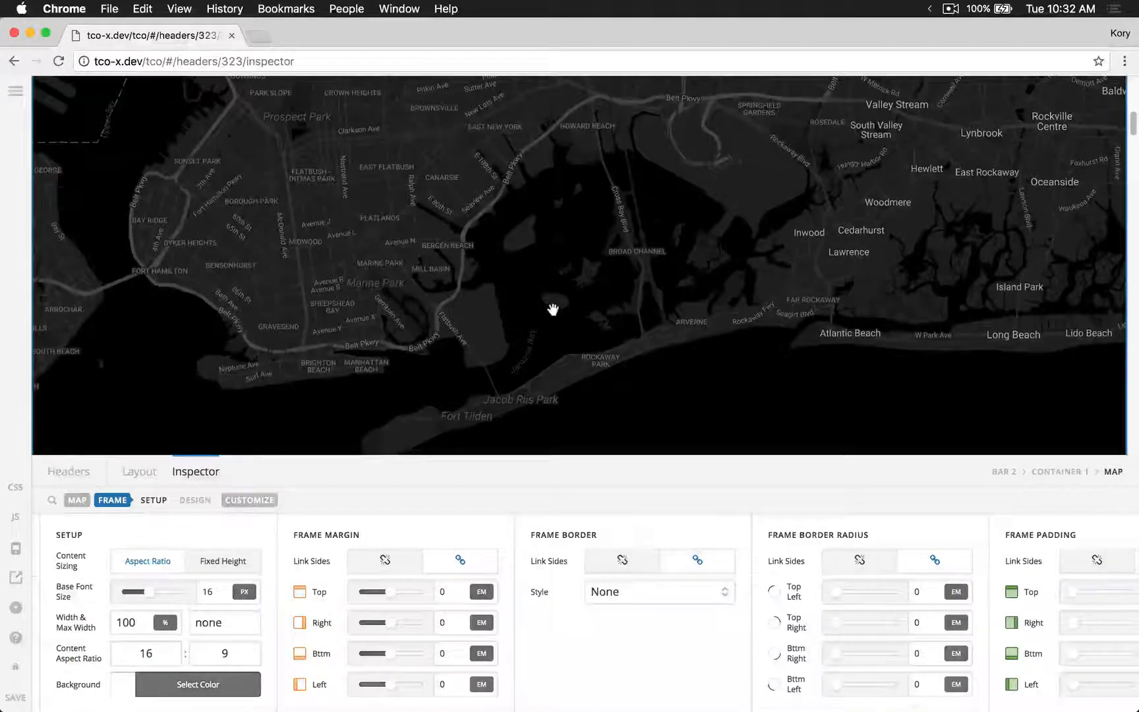
pyautogui.scroll(5, 554, 308)
pyautogui.scroll(2, 552, 310)
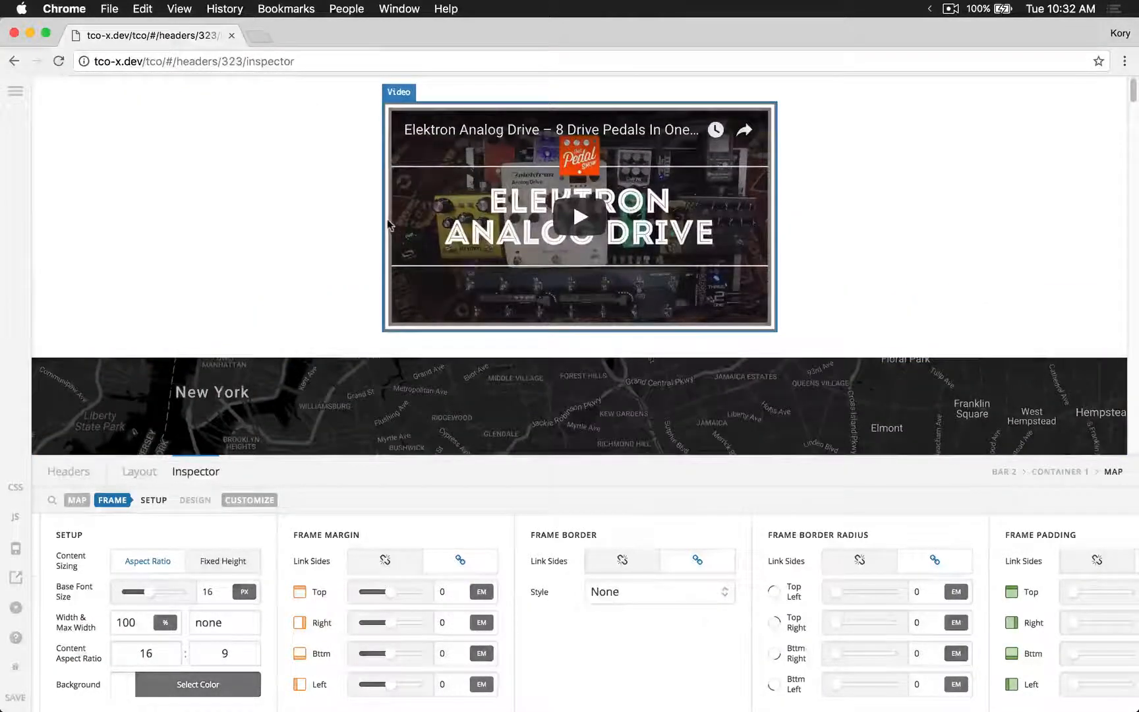
# Inspect the Video element's frame settings and the flex layout settings of its container
pyautogui.click(387, 221)
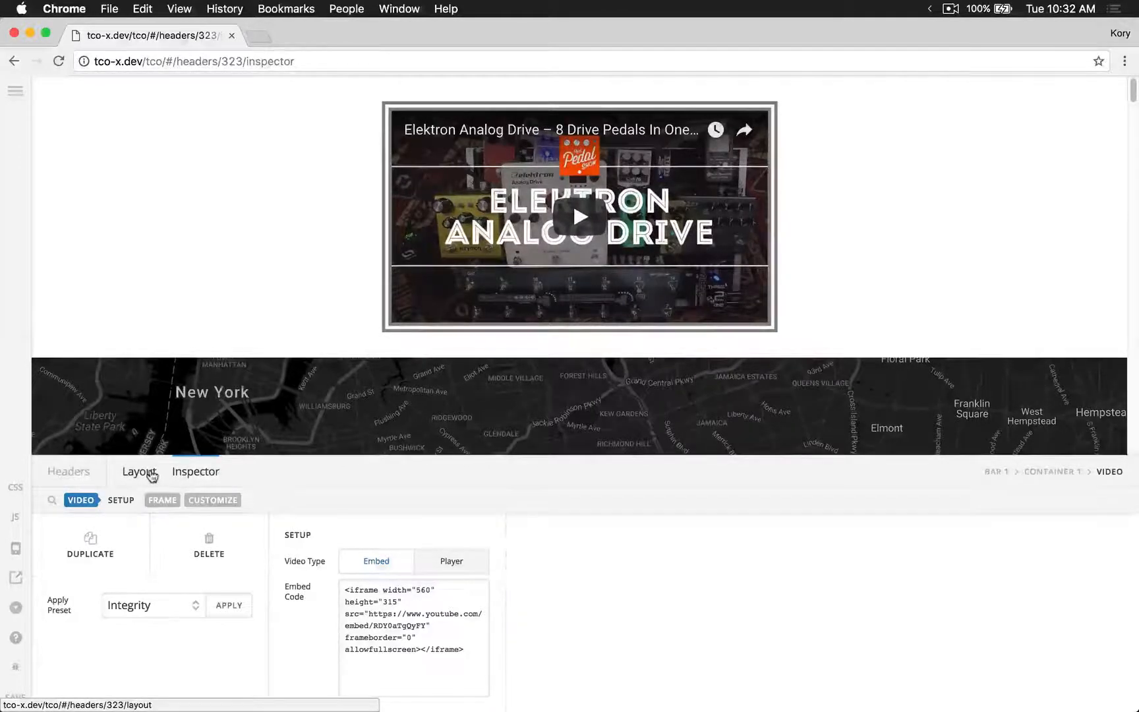
pyautogui.click(159, 501)
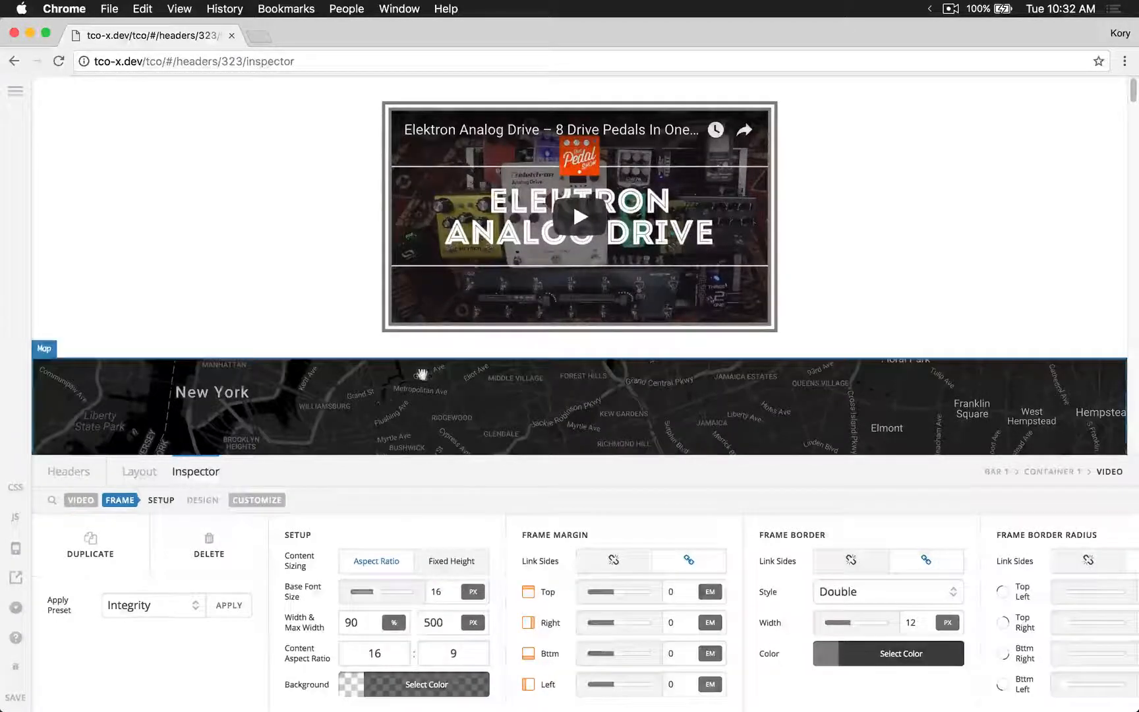
pyautogui.click(227, 297)
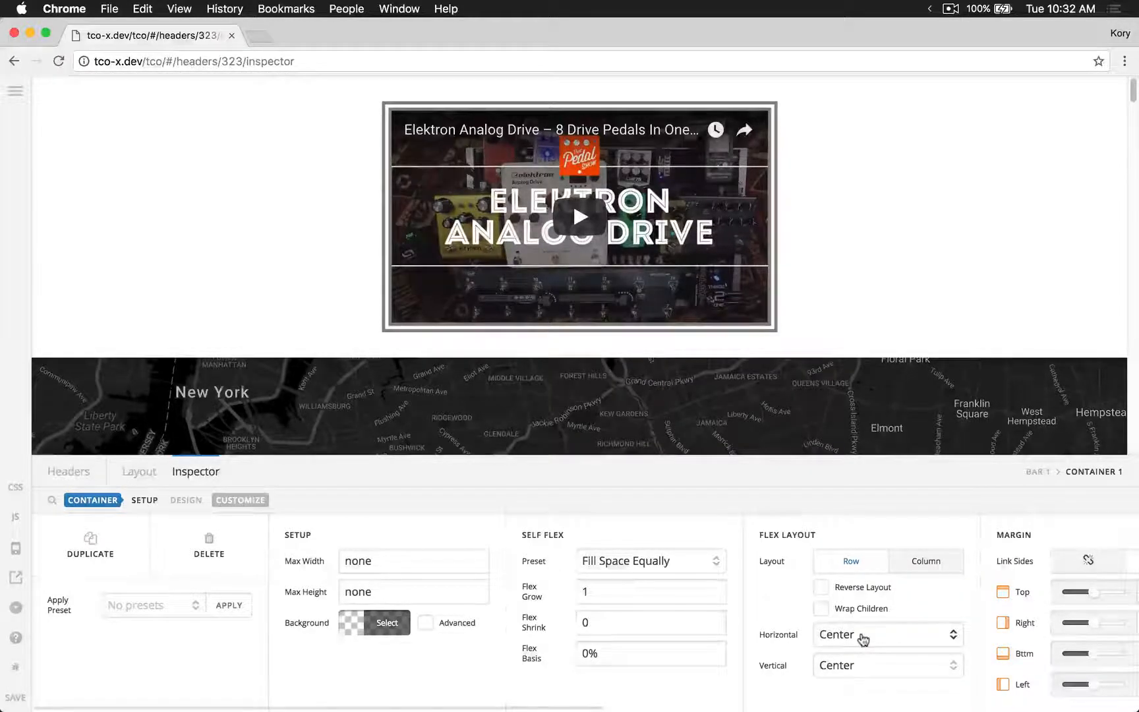
# In the Video element's frame settings, unlink the margin sides and set the right and left margins to auto
pyautogui.click(383, 235)
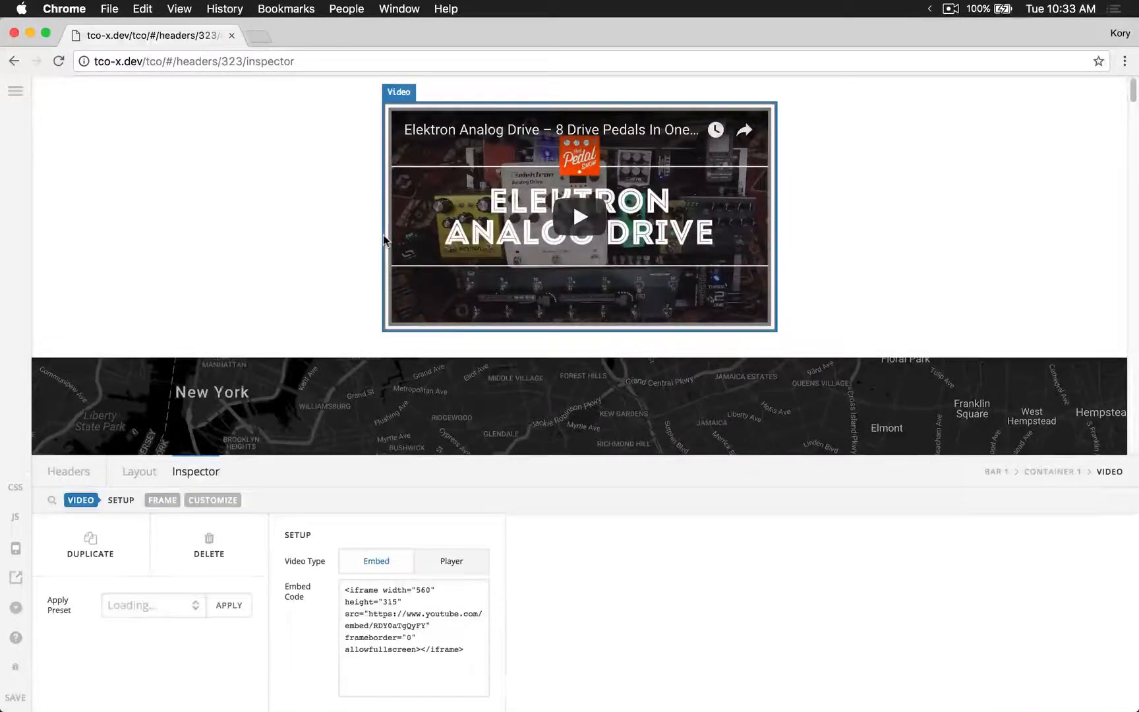
pyautogui.click(163, 500)
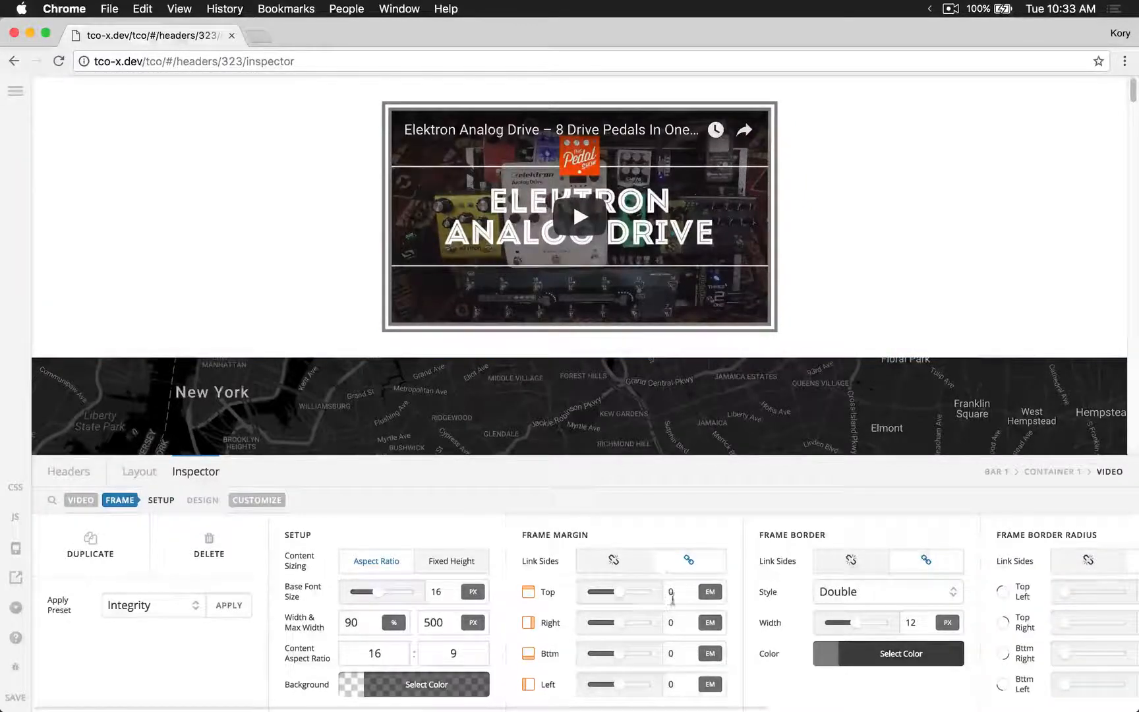
pyautogui.click(615, 562)
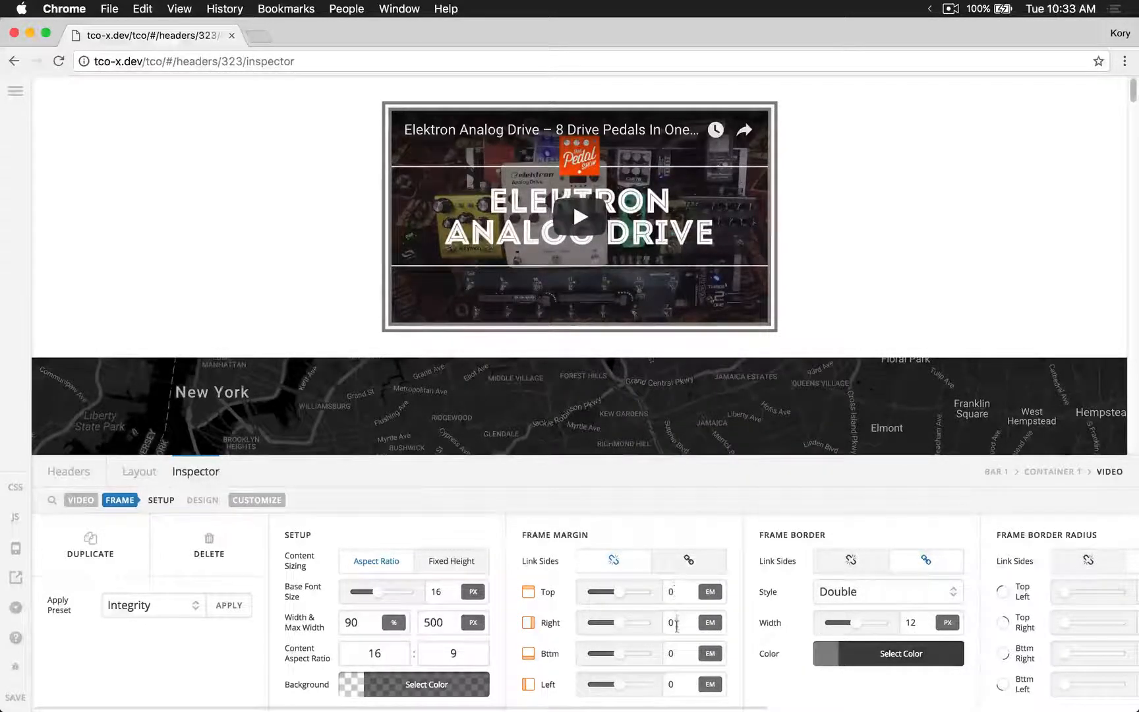
pyautogui.click(681, 620)
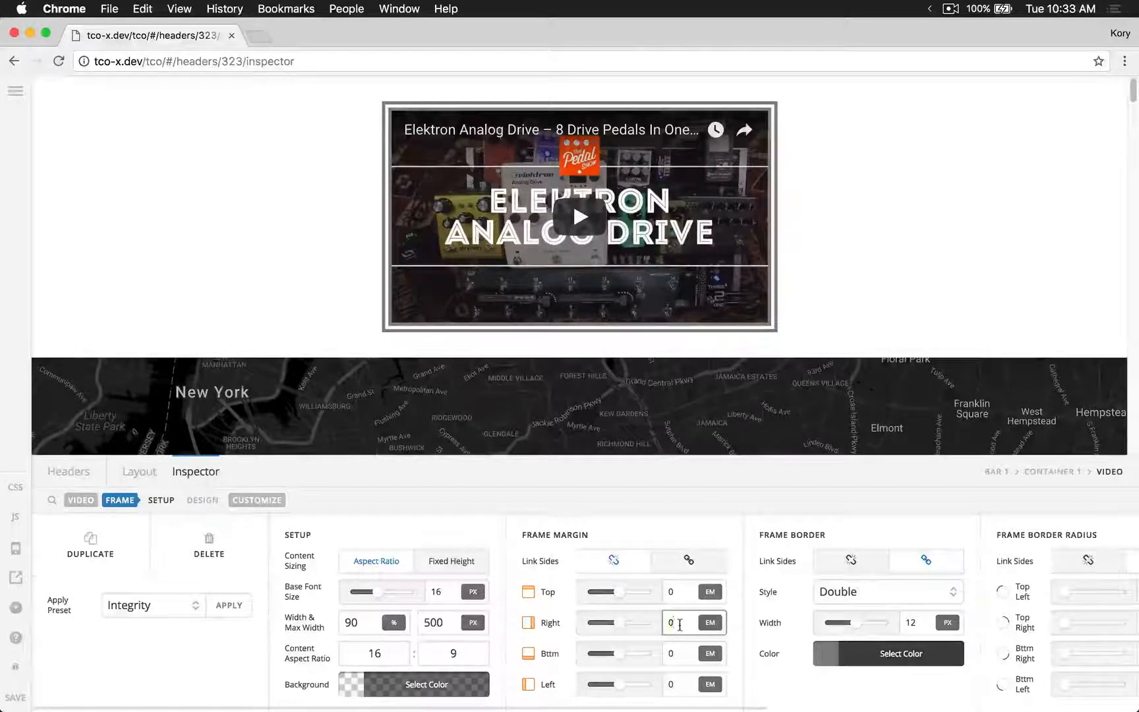
pyautogui.press('BackSpace')
pyautogui.write('auto')
pyautogui.press('Tab')
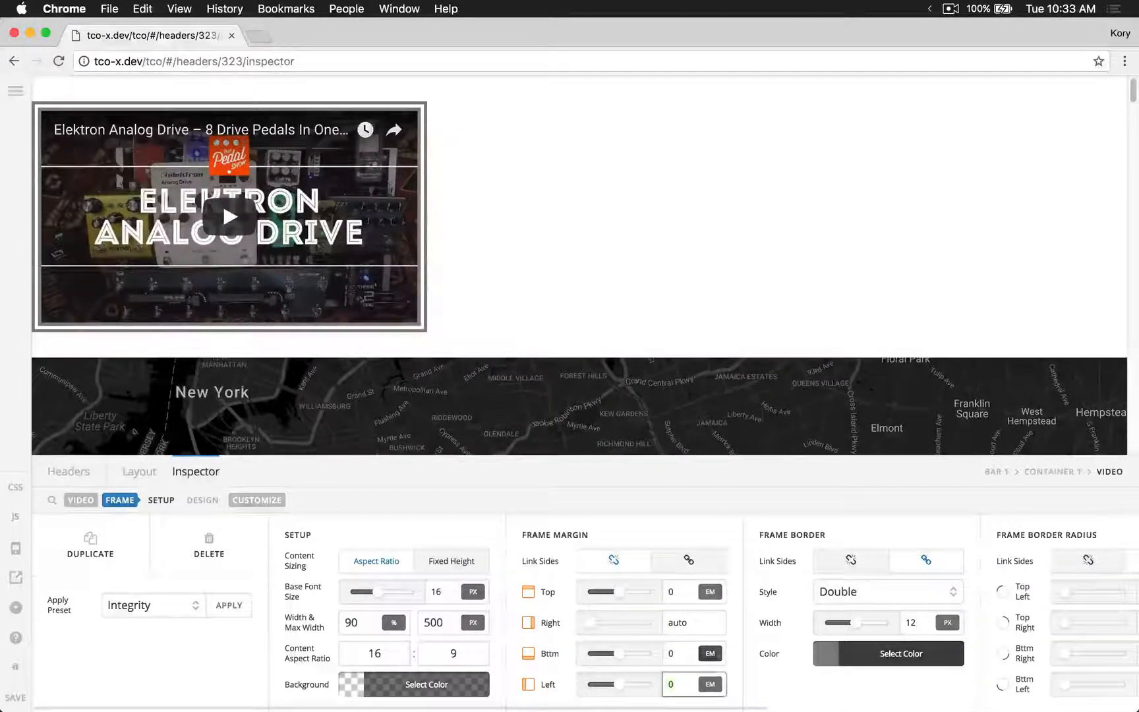
pyautogui.click(679, 683)
pyautogui.press('BackSpace')
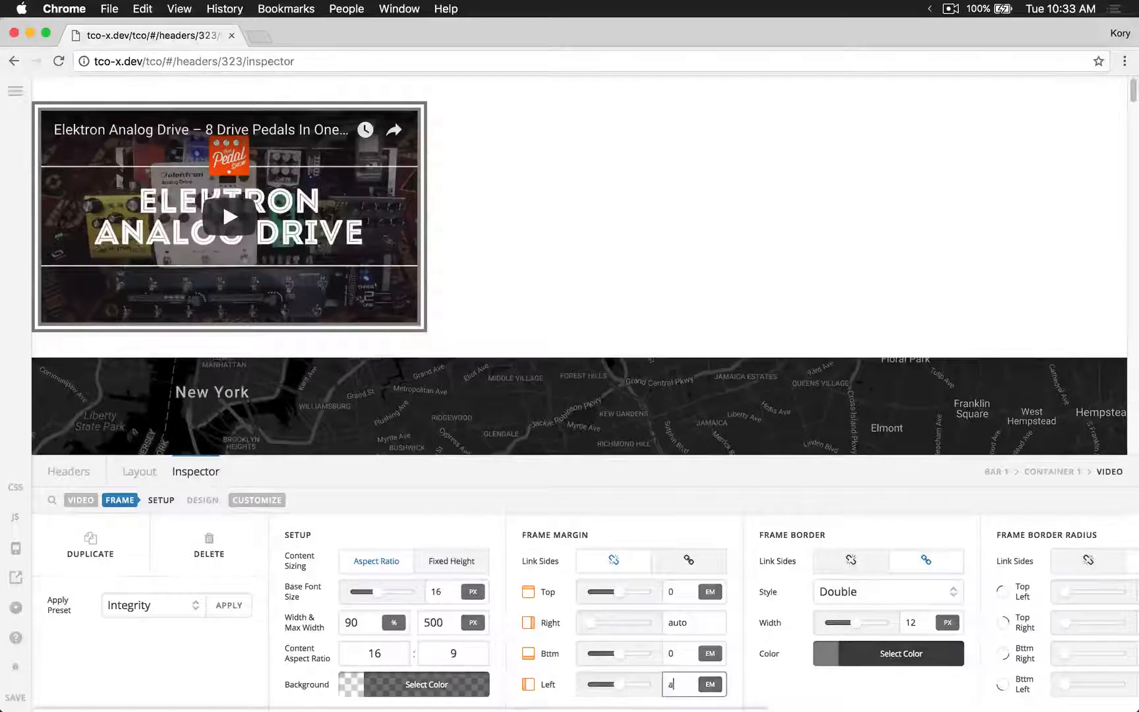
pyautogui.write('auto')
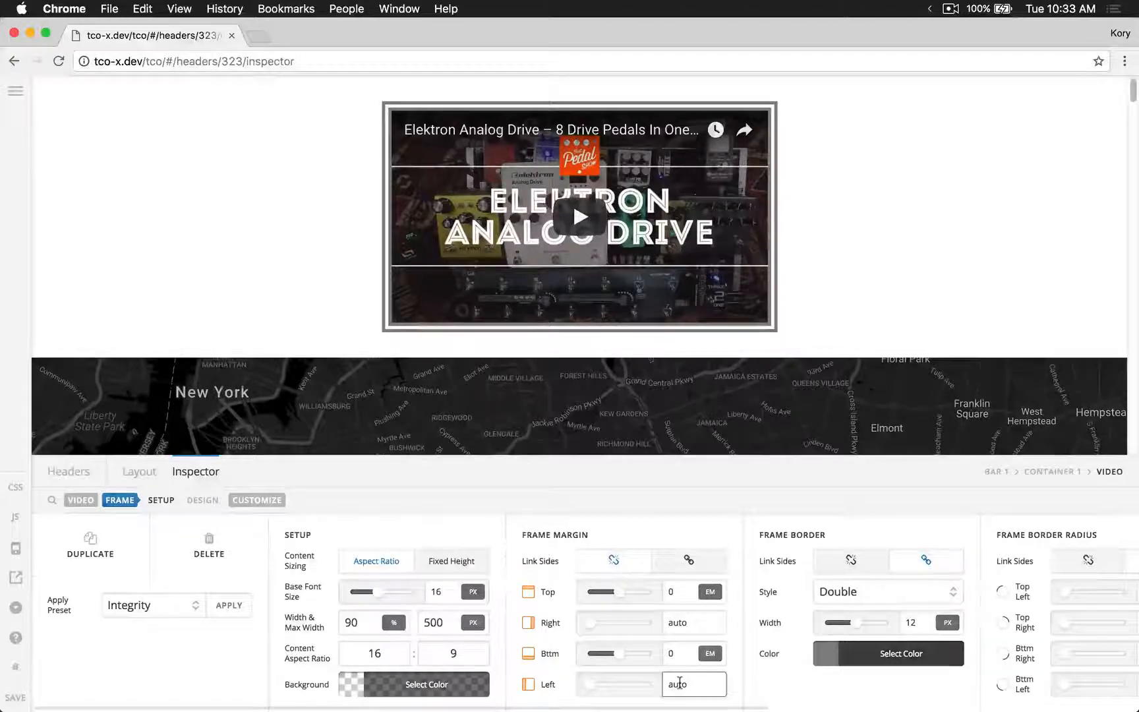
pyautogui.click(951, 9)
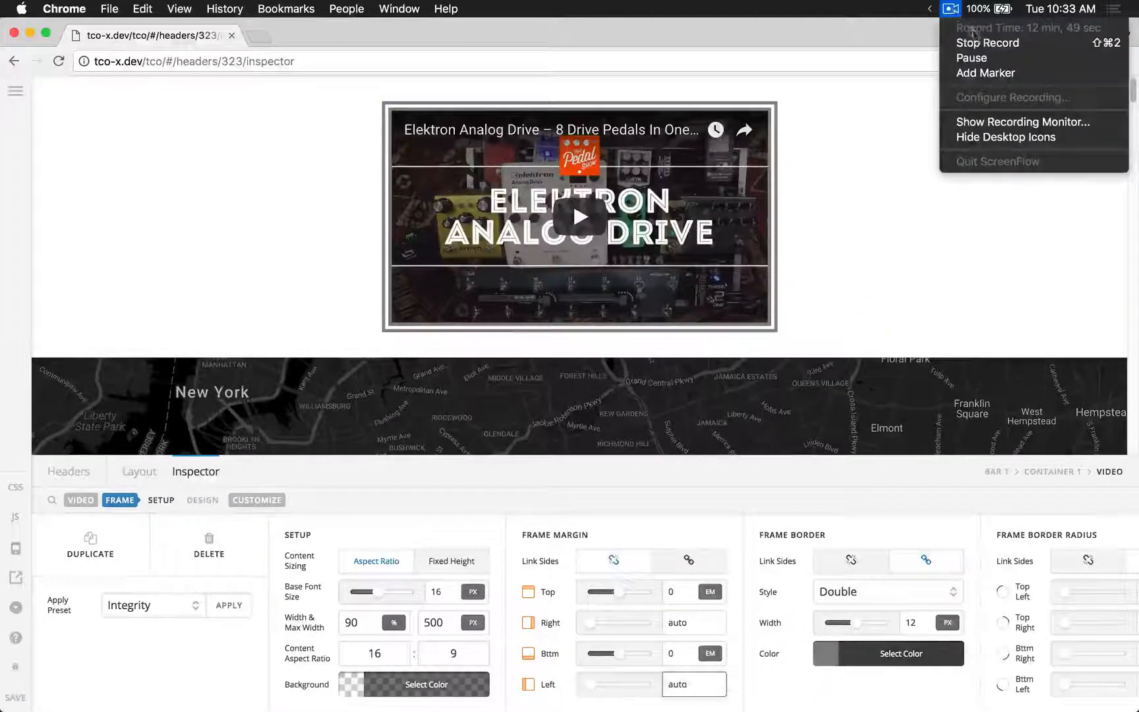